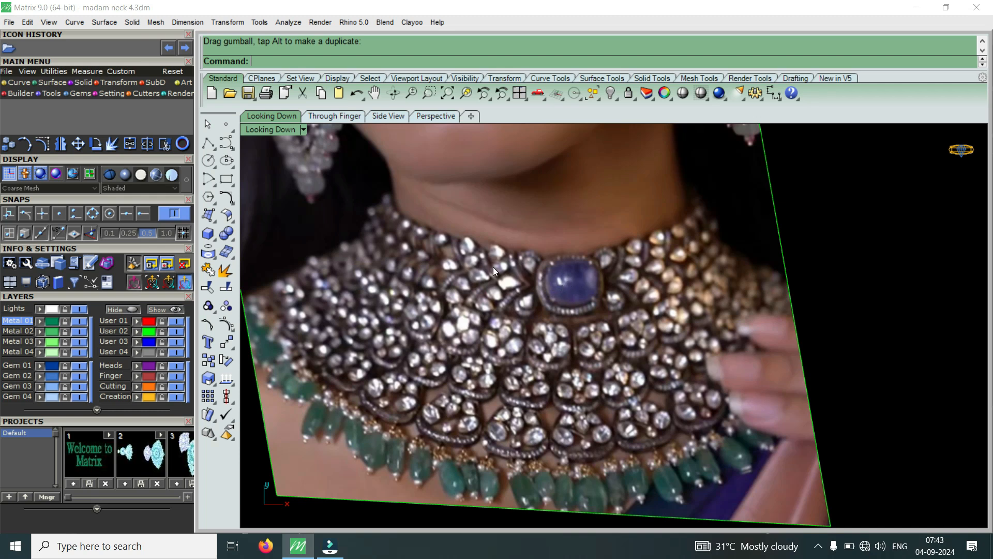
# Examine the necklace reference photo around the blue centre stone and compare it with the flat centre motif in the Looking Down view
pyautogui.scroll(3, 492, 267)
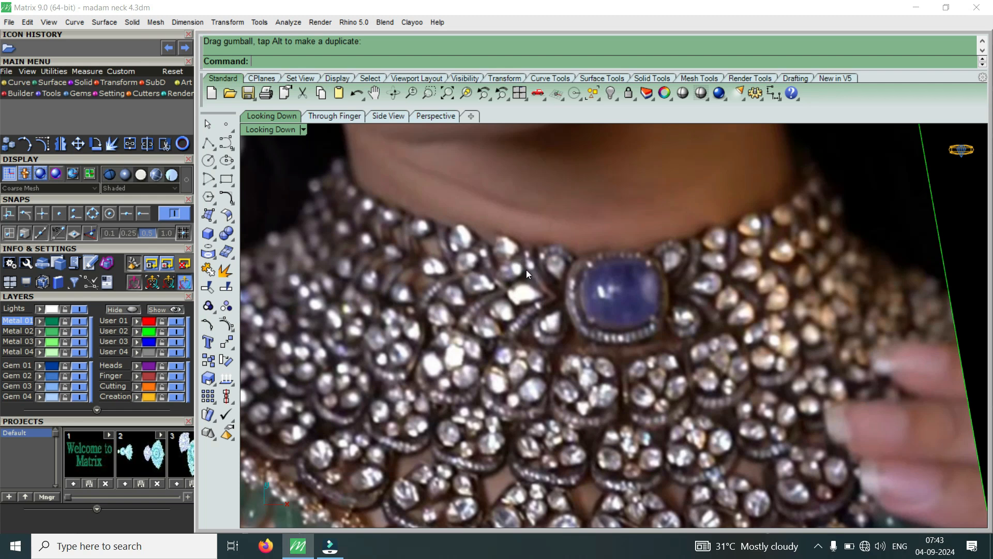
pyautogui.scroll(-5, 635, 294)
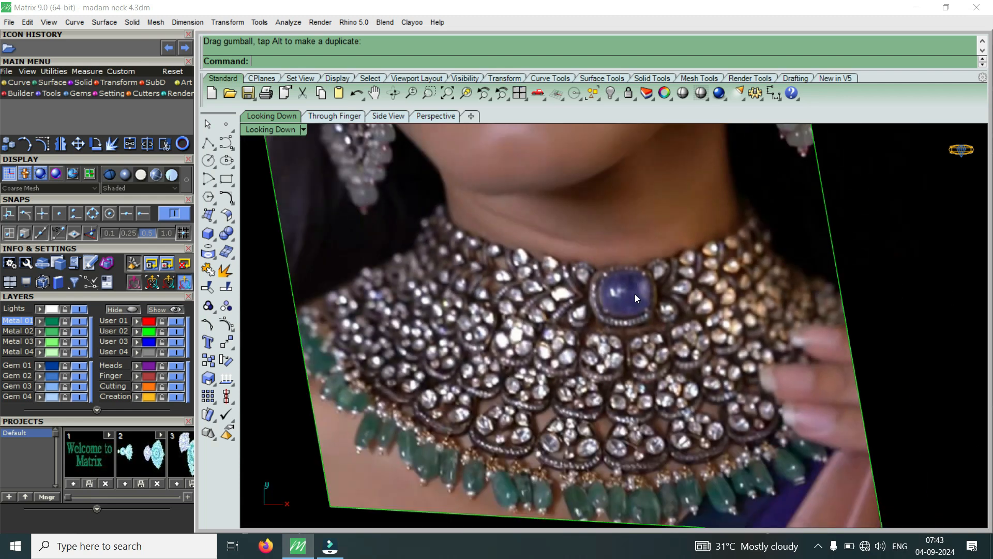
pyautogui.scroll(5, 558, 295)
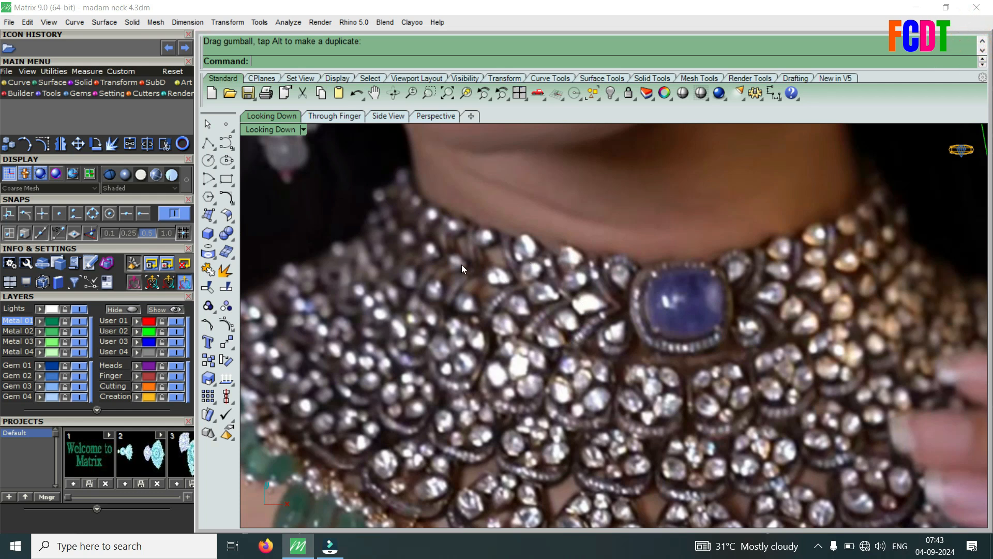
pyautogui.scroll(2, 534, 266)
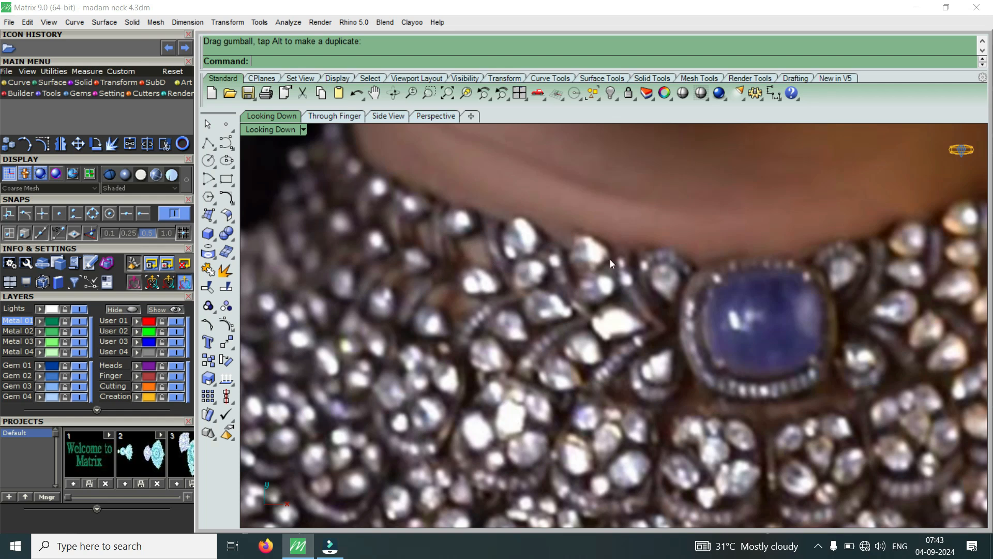
pyautogui.scroll(-12, 767, 367)
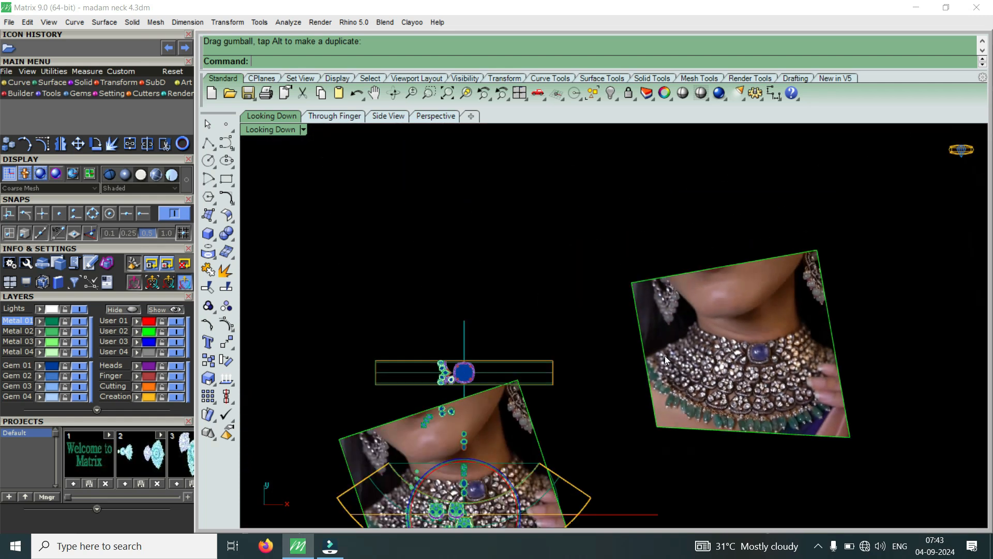
pyautogui.scroll(15, 510, 382)
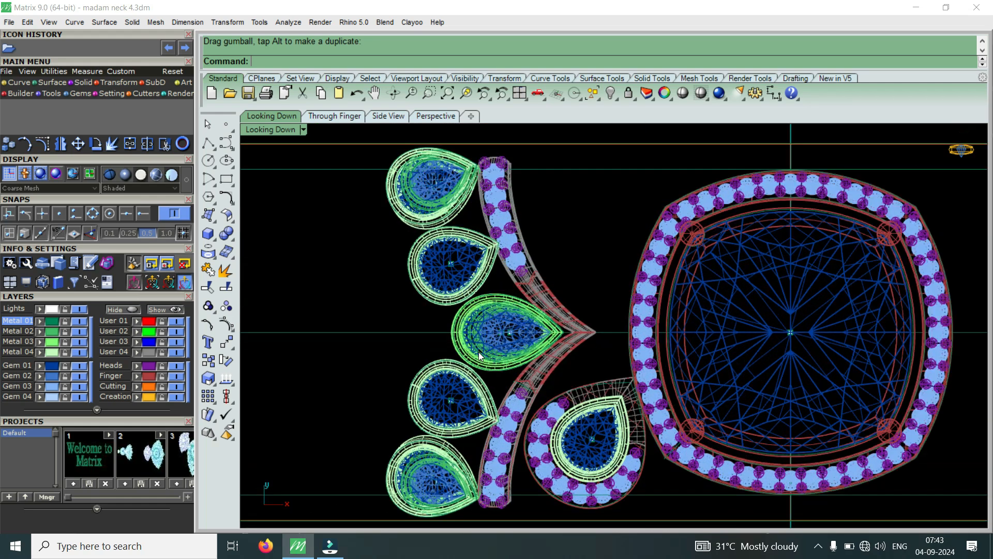
pyautogui.scroll(-5, 479, 352)
pyautogui.scroll(-5, 597, 334)
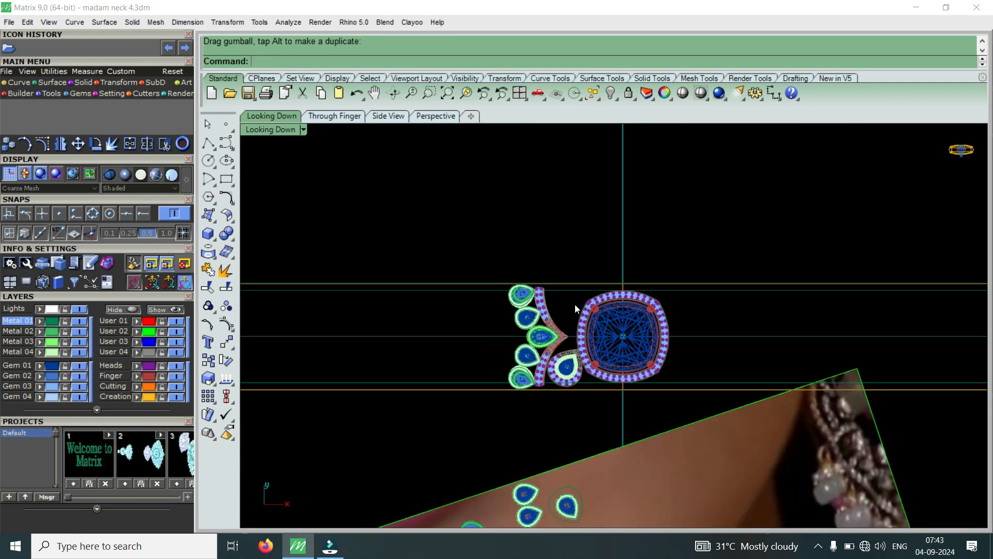
pyautogui.scroll(-2, 574, 307)
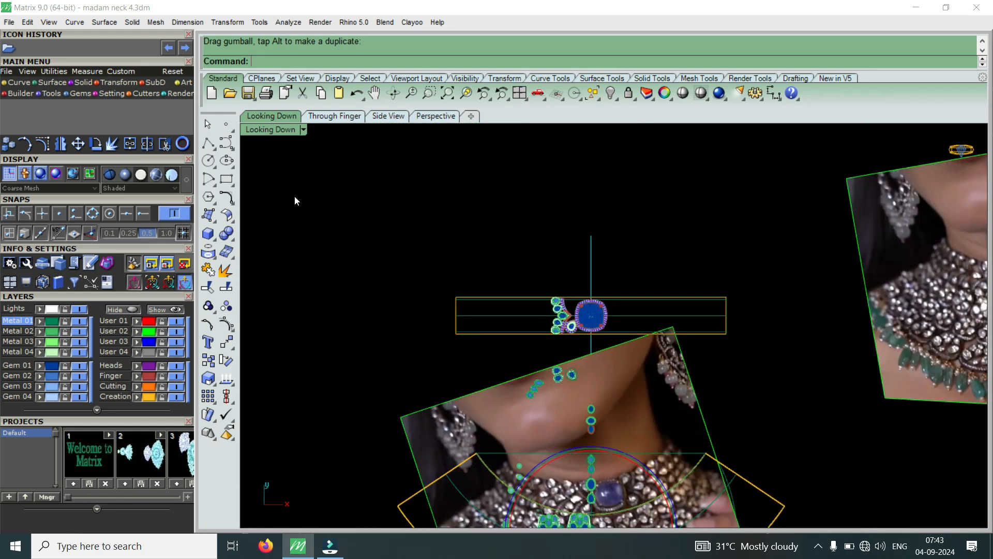
# Inspect the 3D necklace in the Perspective view, checking the centre stone, the pear-stone collar rows and the spacing between them
pyautogui.doubleClick(276, 135)
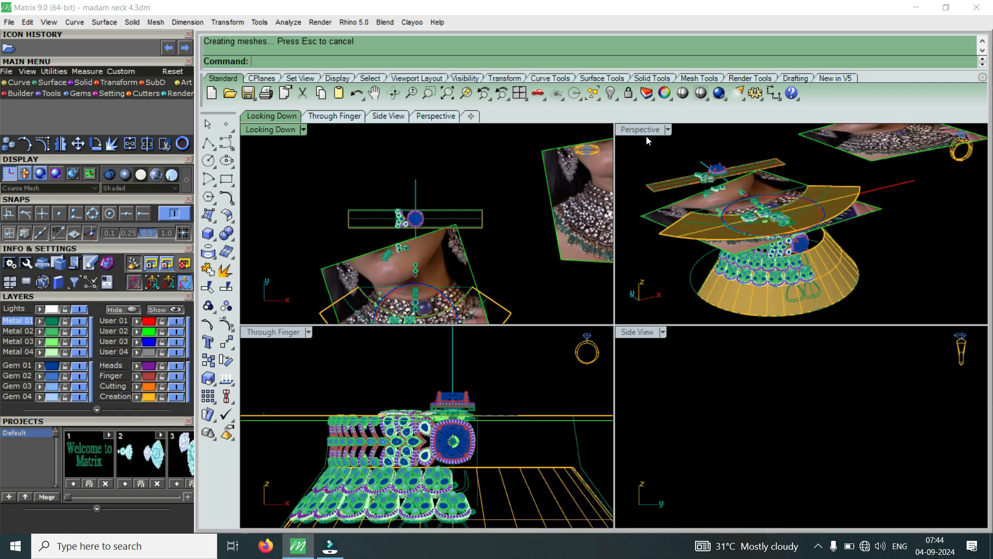
pyautogui.doubleClick(641, 130)
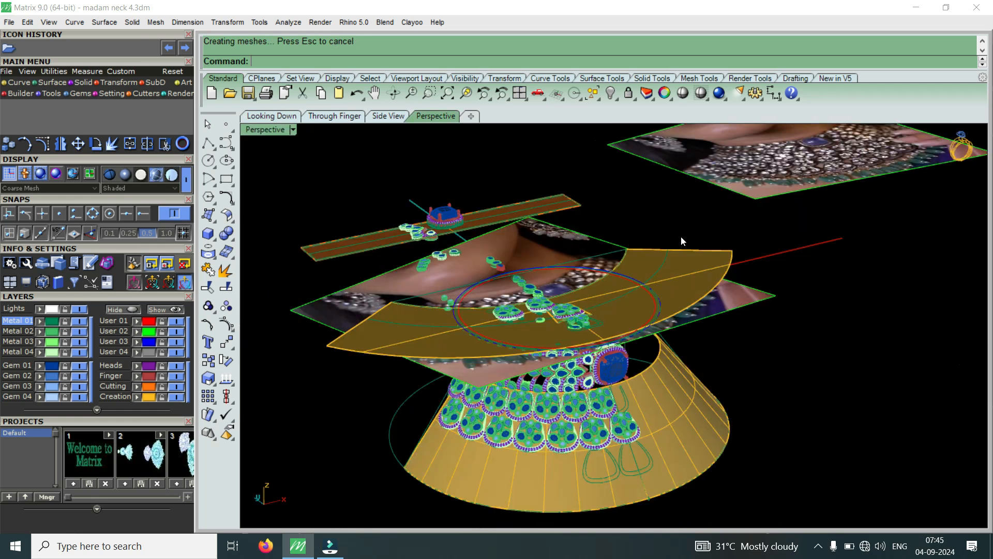
pyautogui.scroll(3, 641, 366)
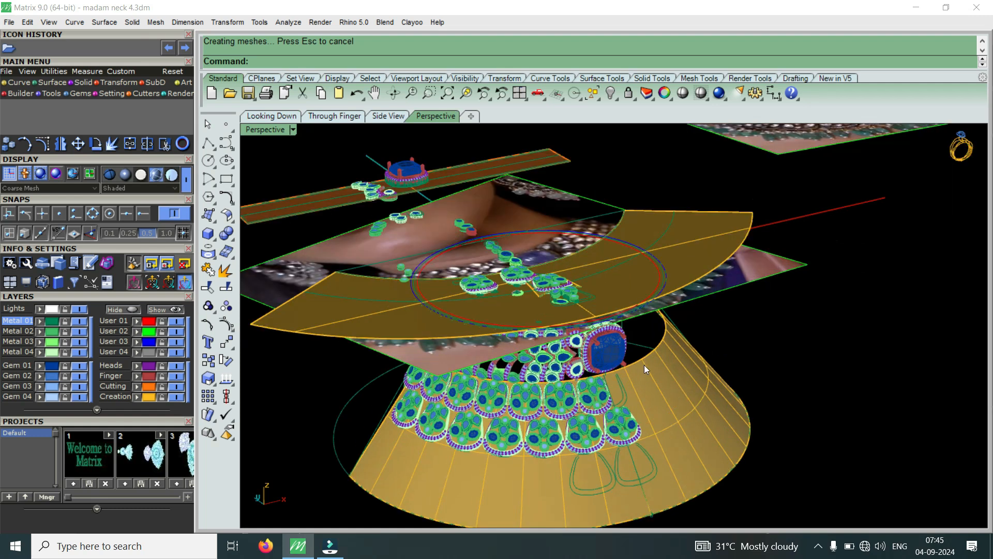
pyautogui.scroll(2, 665, 372)
pyautogui.moveTo(651, 345); pyautogui.dragTo(500, 314, button='right')
pyautogui.scroll(3, 498, 309)
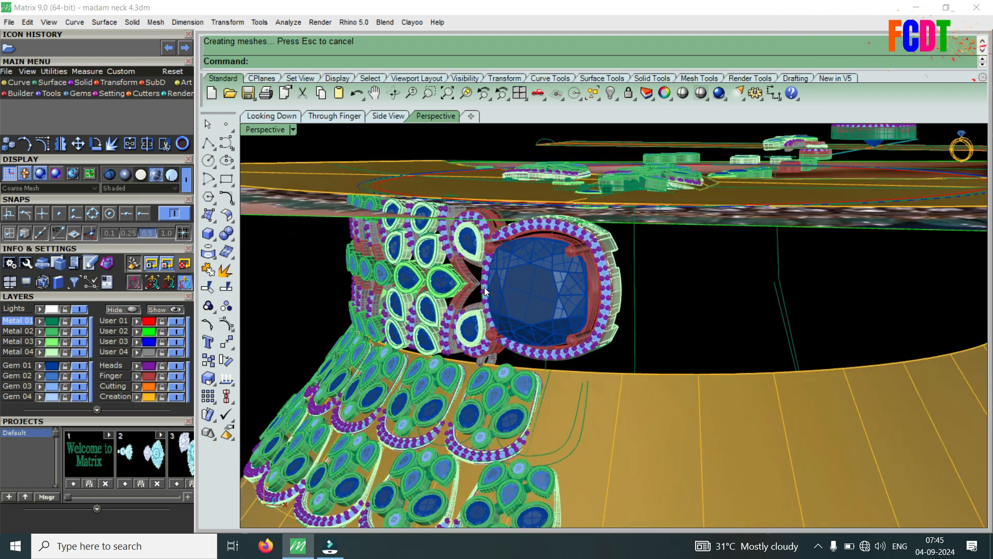
pyautogui.moveTo(536, 297); pyautogui.dragTo(528, 276, button='right')
pyautogui.scroll(-2, 484, 306)
pyautogui.scroll(2, 527, 277)
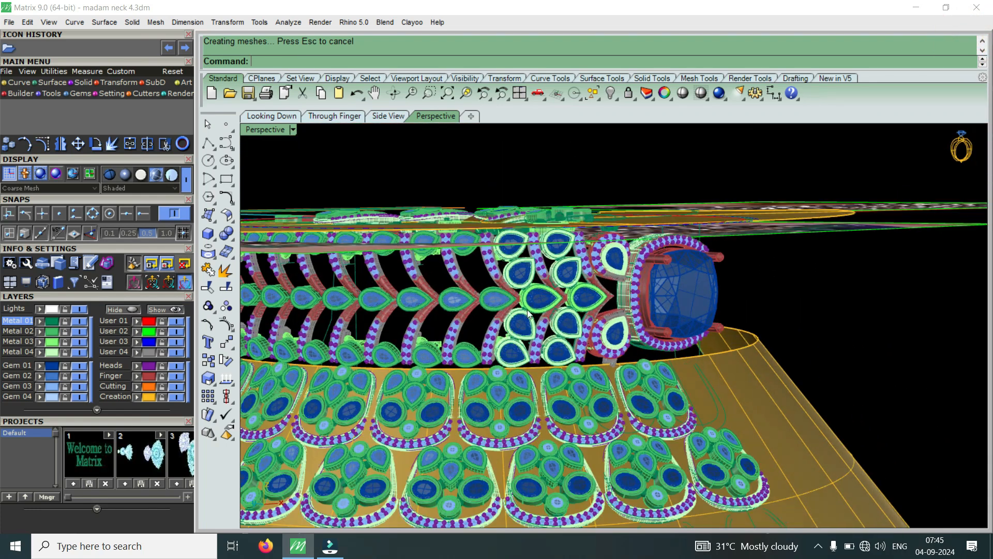
pyautogui.scroll(3, 527, 280)
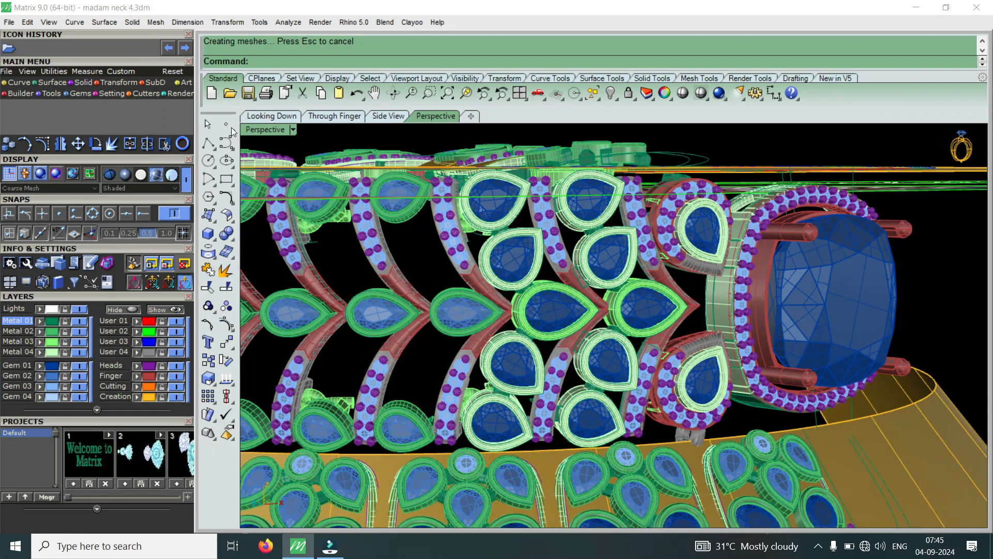
pyautogui.doubleClick(260, 126)
pyautogui.doubleClick(260, 126)
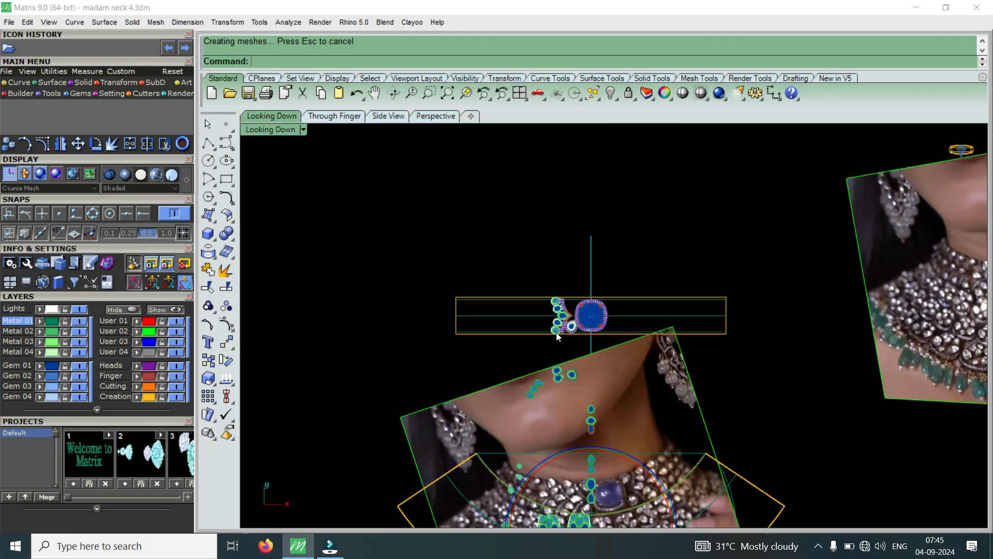
# Select the whole flat centre motif, including the cushion stone and pear-stone elements, and ungroup it
pyautogui.scroll(6, 545, 276)
pyautogui.hotkey('ctrl', 'a')
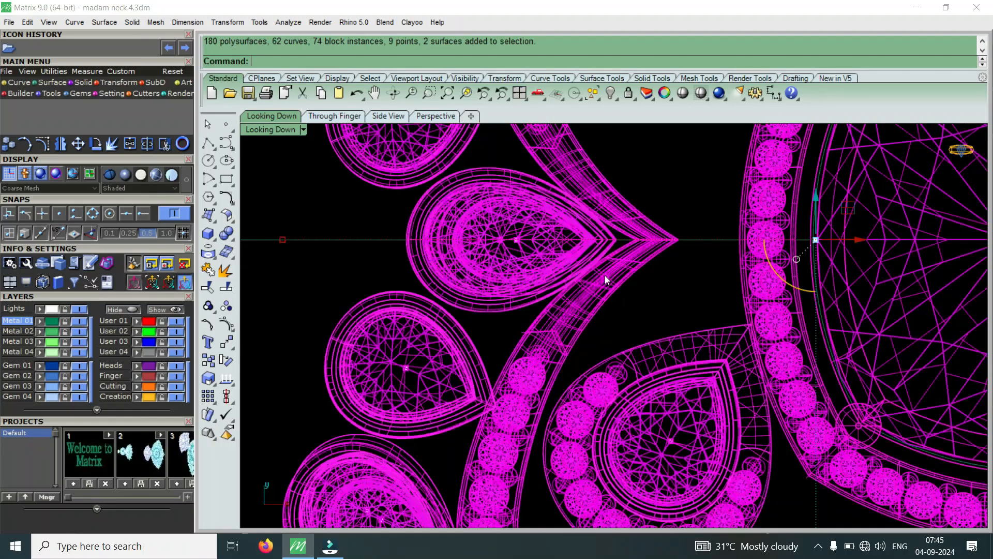
pyautogui.scroll(-5, 523, 303)
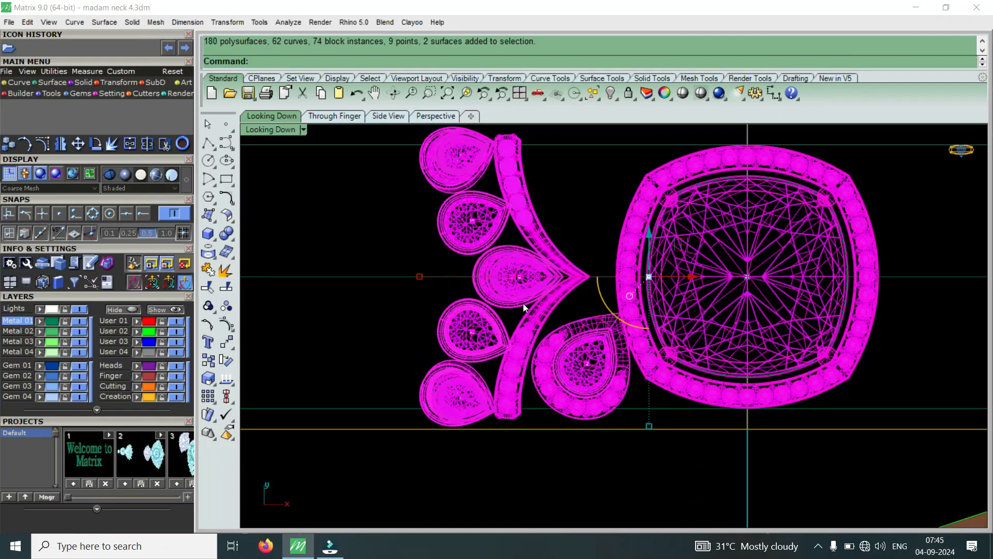
pyautogui.write('U')
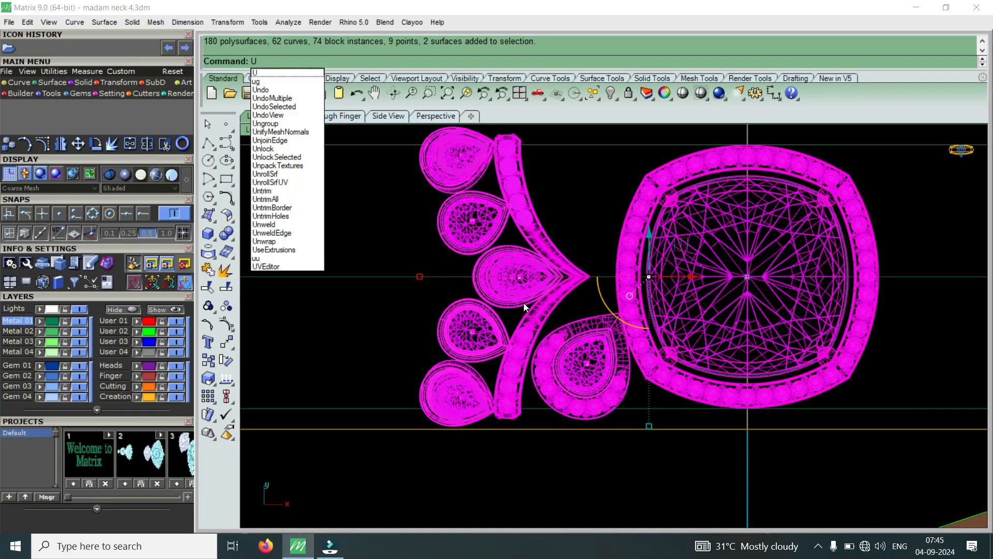
pyautogui.click(278, 126)
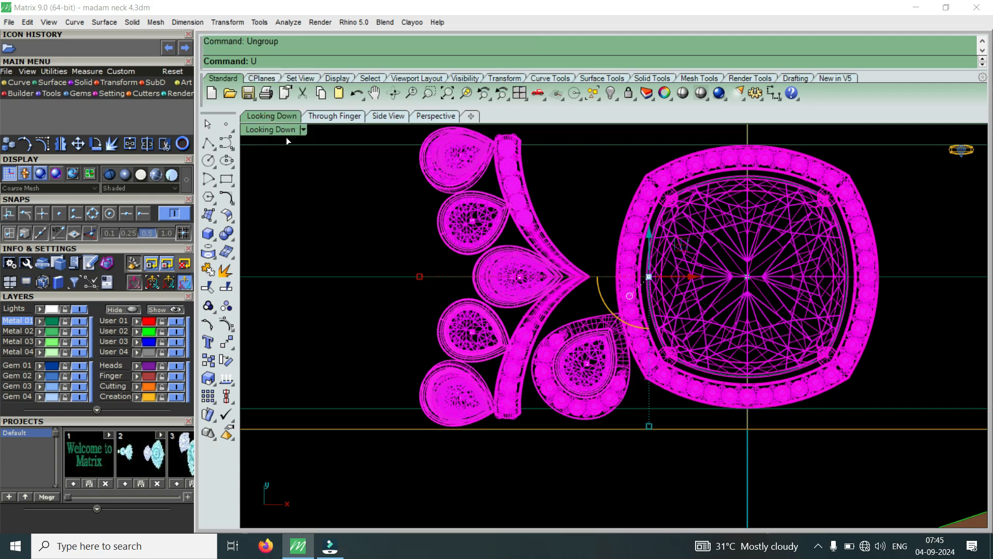
pyautogui.scroll(-5, 535, 287)
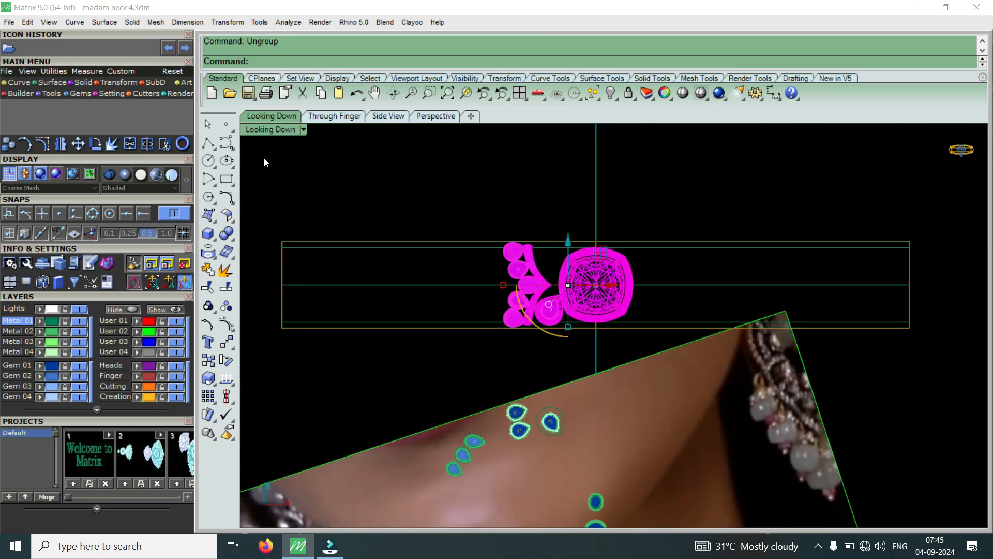
# Expand the layer list and turn on the User 24 layer to show the collar band behind the stones
pyautogui.doubleClick(270, 131)
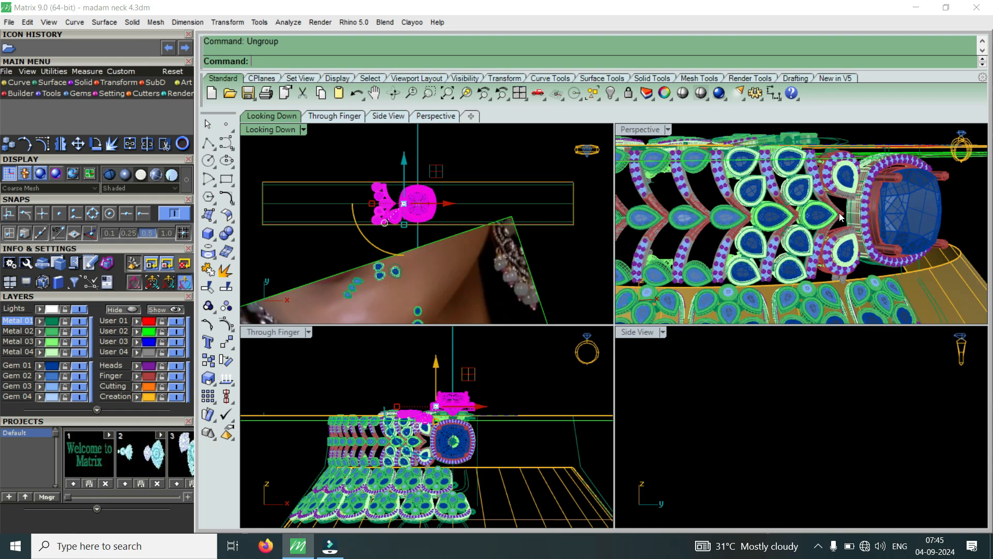
pyautogui.scroll(-1, 862, 199)
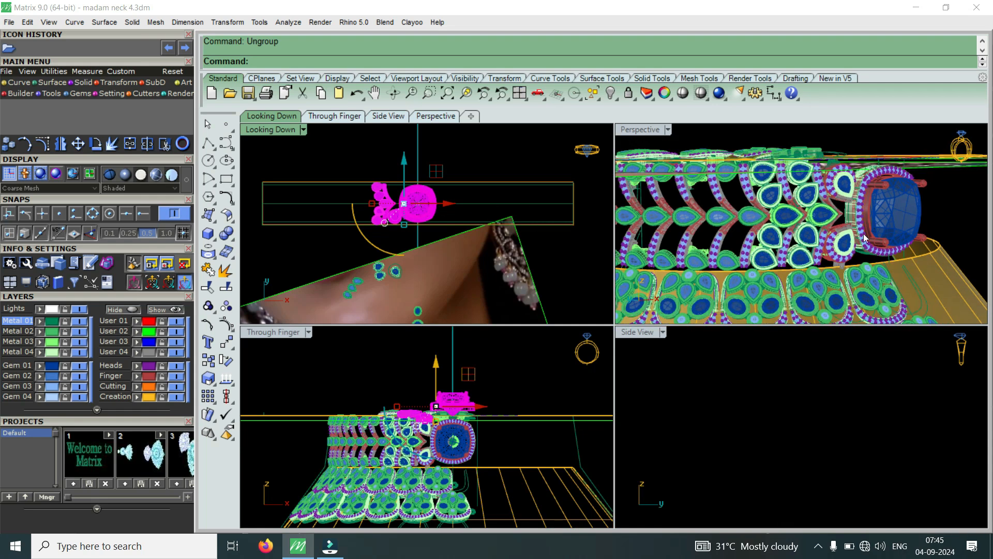
pyautogui.click(97, 409)
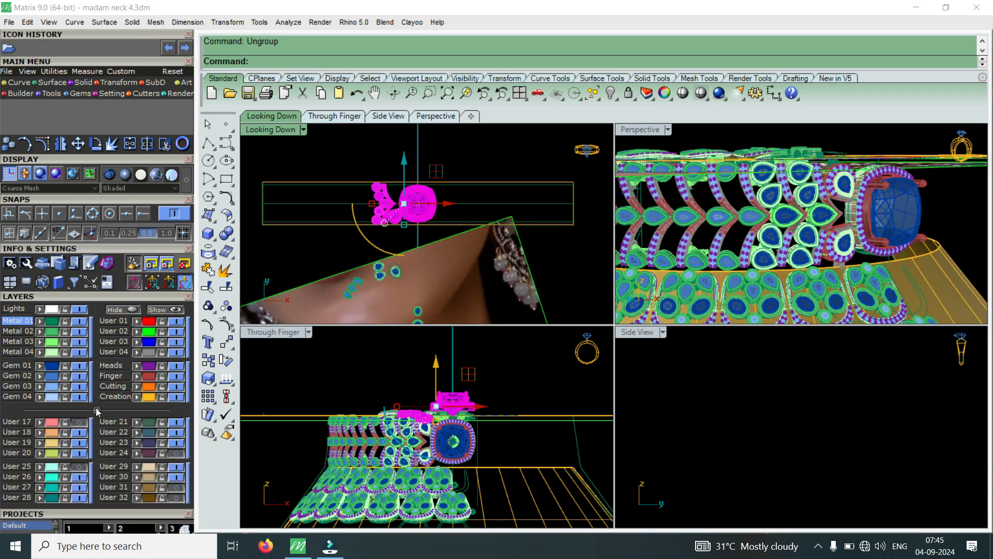
pyautogui.click(178, 454)
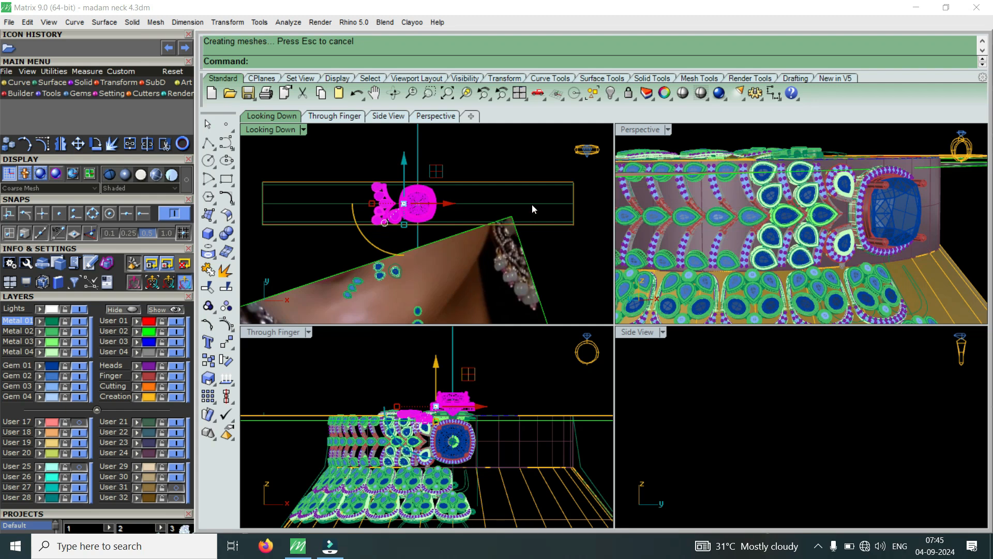
# Set the Perspective view to Machine display mode, hide the User 02 layer with the reference photo, and inspect the centre stone area
pyautogui.doubleClick(653, 127)
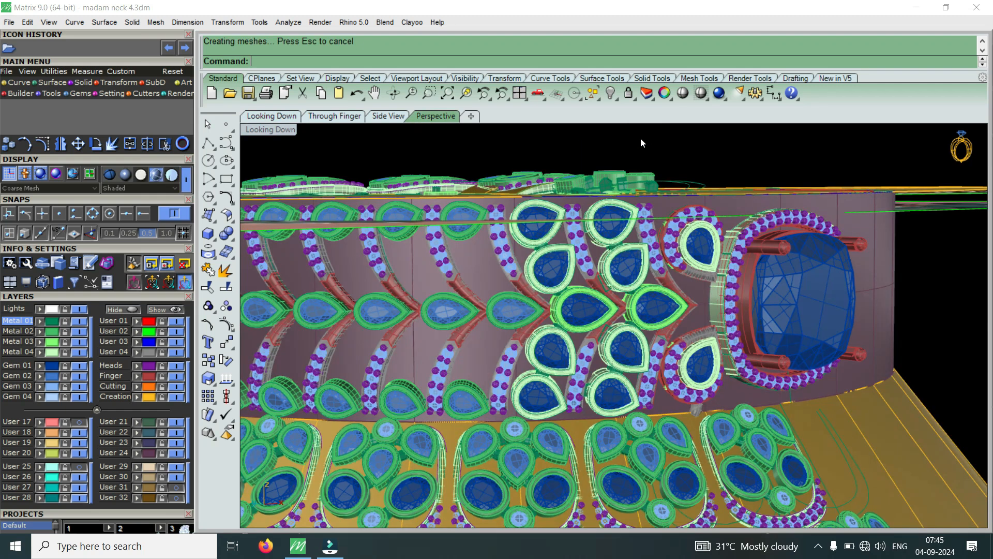
pyautogui.click(293, 128)
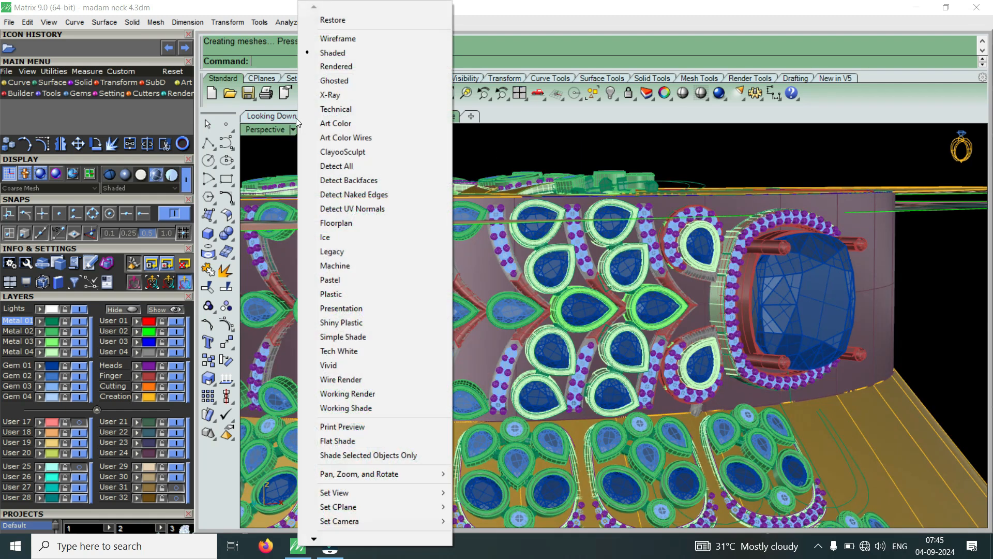
pyautogui.click(343, 267)
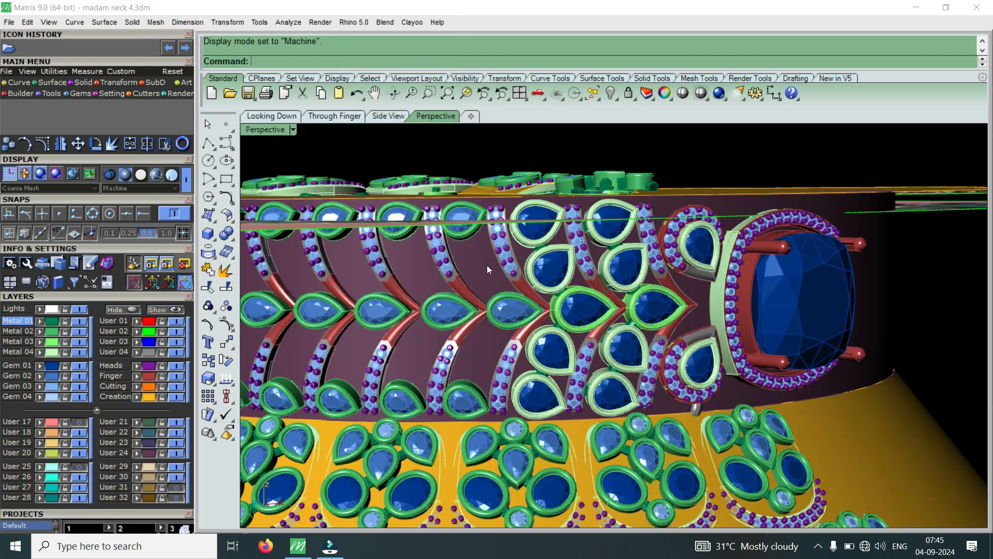
pyautogui.moveTo(589, 271); pyautogui.dragTo(501, 343, button='right')
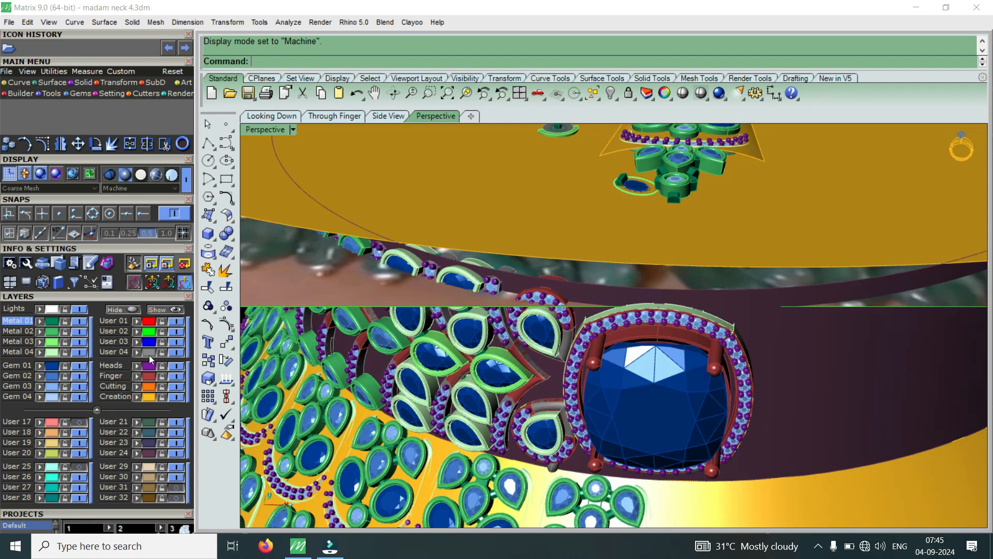
pyautogui.moveTo(573, 348); pyautogui.dragTo(601, 297, button='right')
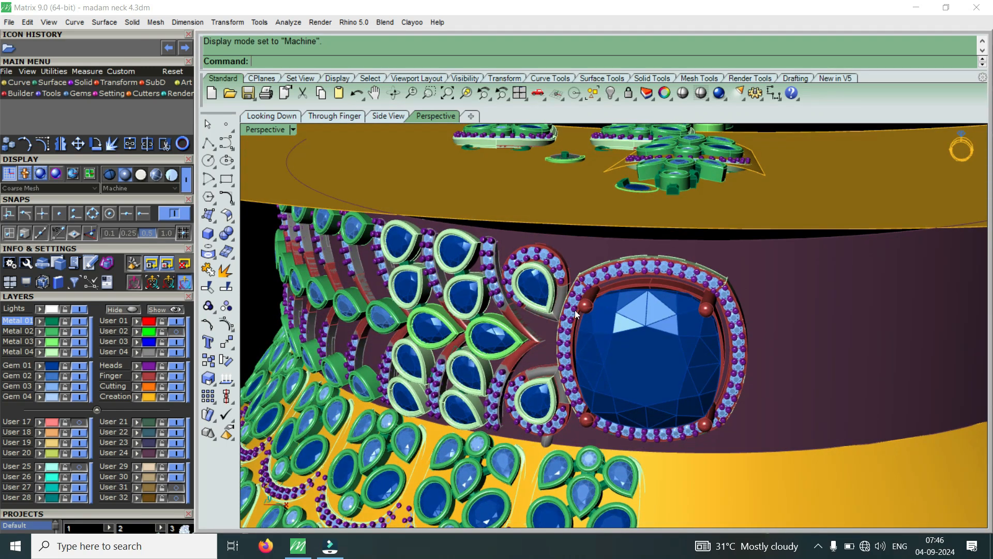
# Maximize the Looking Down view and check the larger and smaller pear settings overlapping at the middle of the flat motif
pyautogui.doubleClick(261, 129)
pyautogui.moveTo(383, 204); pyautogui.dragTo(432, 202, button='right')
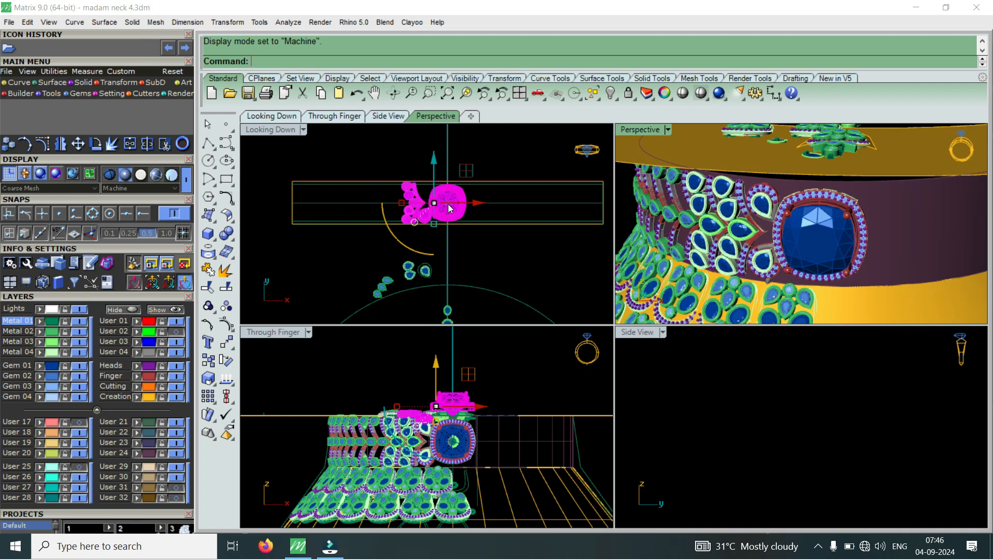
pyautogui.scroll(2, 448, 203)
pyautogui.doubleClick(270, 129)
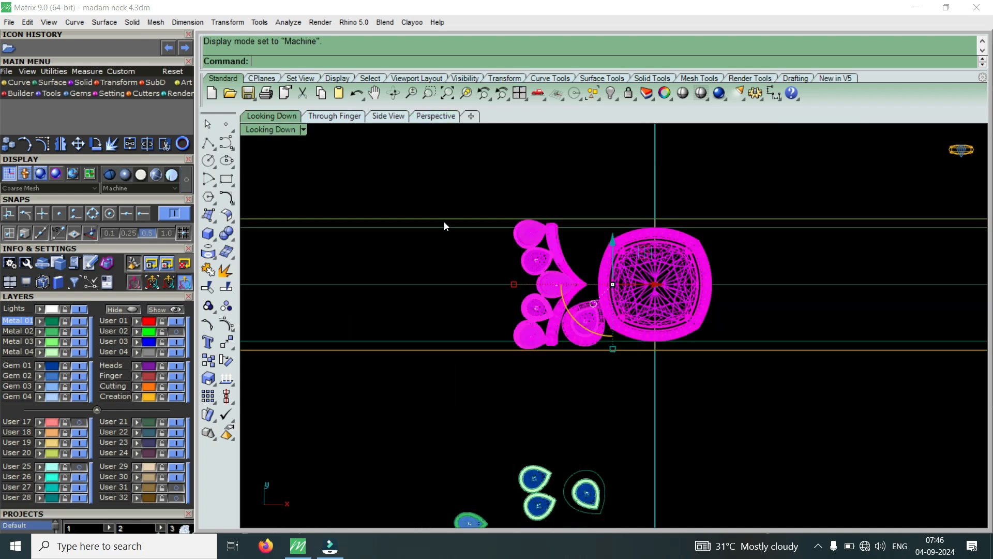
pyautogui.scroll(3, 638, 272)
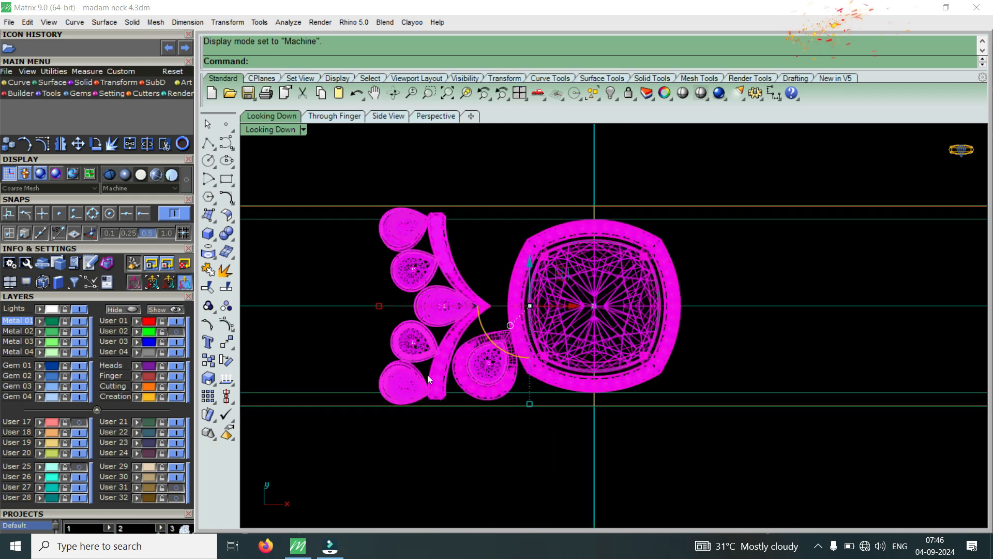
pyautogui.scroll(4, 432, 310)
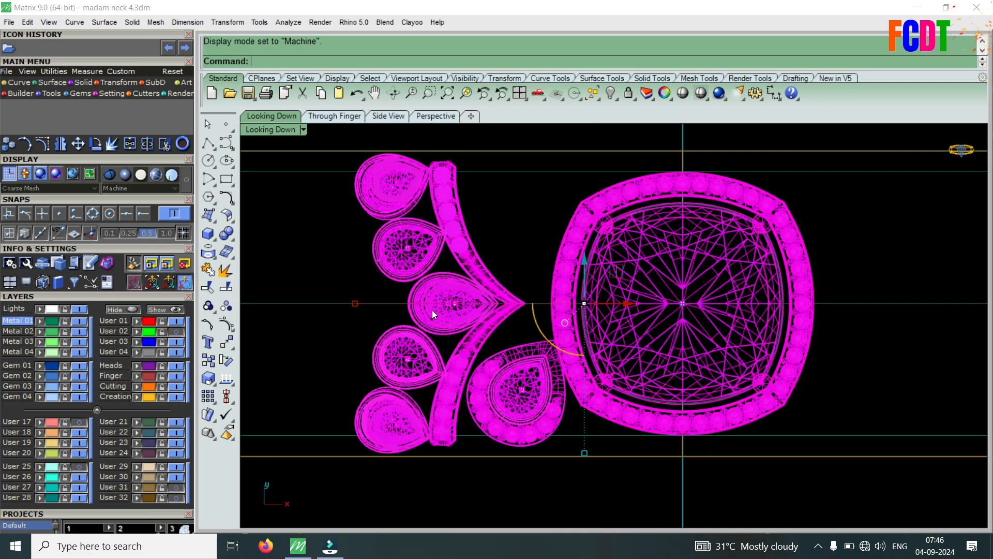
pyautogui.hotkey('ctrl', 'a')
pyautogui.click(439, 312)
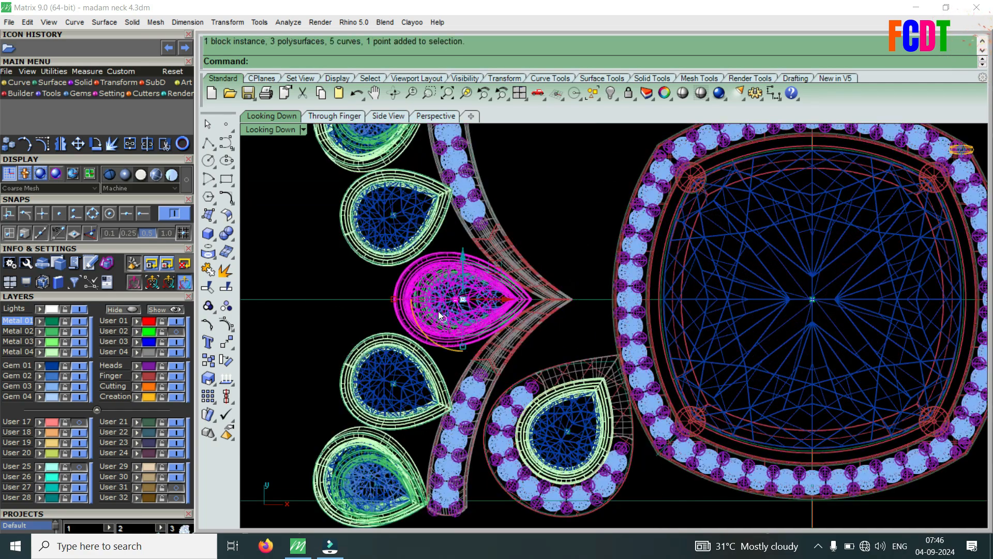
pyautogui.scroll(5, 438, 310)
pyautogui.scroll(-5, 406, 304)
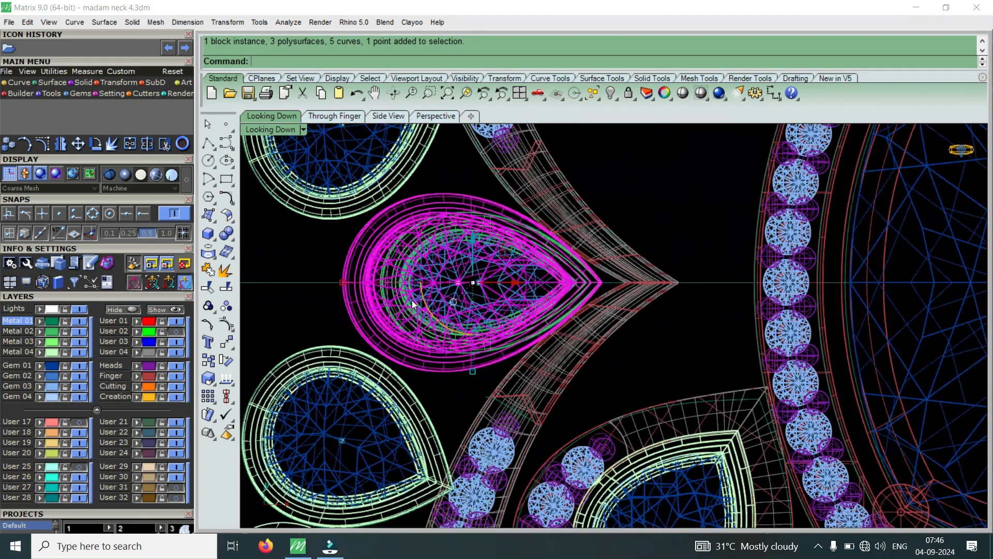
pyautogui.scroll(6, 383, 308)
pyautogui.click(445, 275)
pyautogui.scroll(-8, 446, 275)
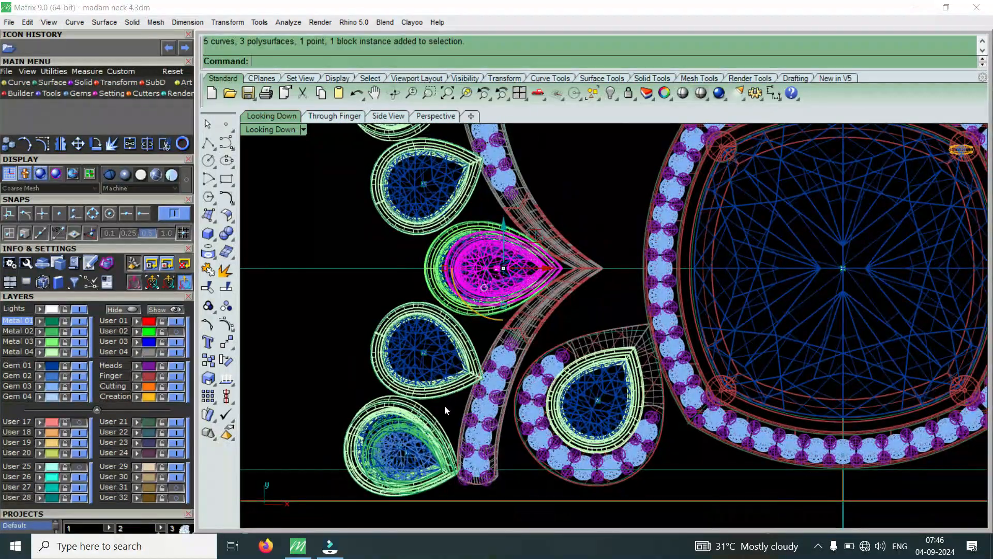
pyautogui.scroll(6, 414, 428)
pyautogui.scroll(3, 396, 439)
pyautogui.click(379, 412)
pyautogui.click(397, 418)
pyautogui.click(384, 336)
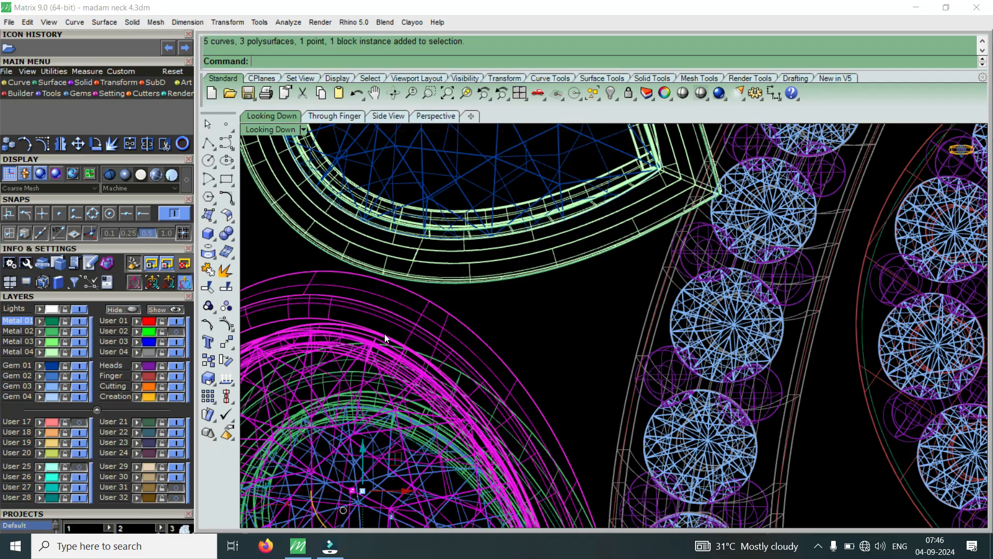
pyautogui.scroll(-6, 384, 334)
pyautogui.scroll(8, 392, 267)
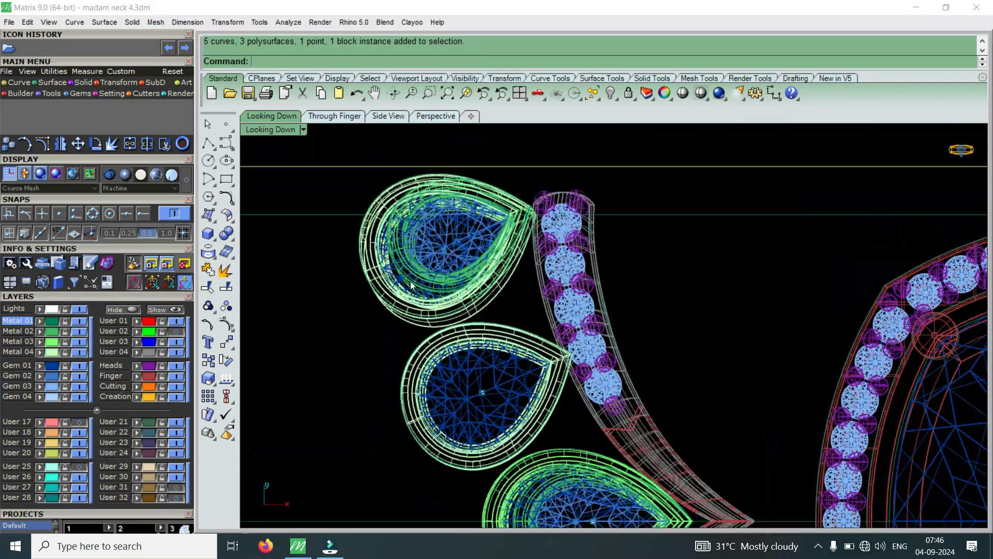
pyautogui.click(408, 272)
pyautogui.click(421, 285)
pyautogui.click(387, 296)
pyautogui.scroll(-5, 418, 261)
pyautogui.click(487, 302)
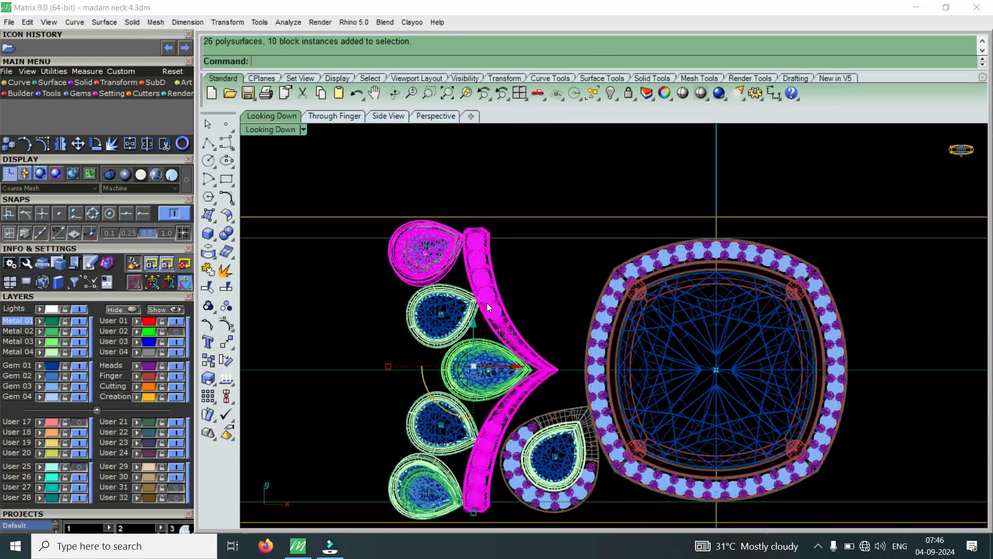
pyautogui.scroll(3, 426, 487)
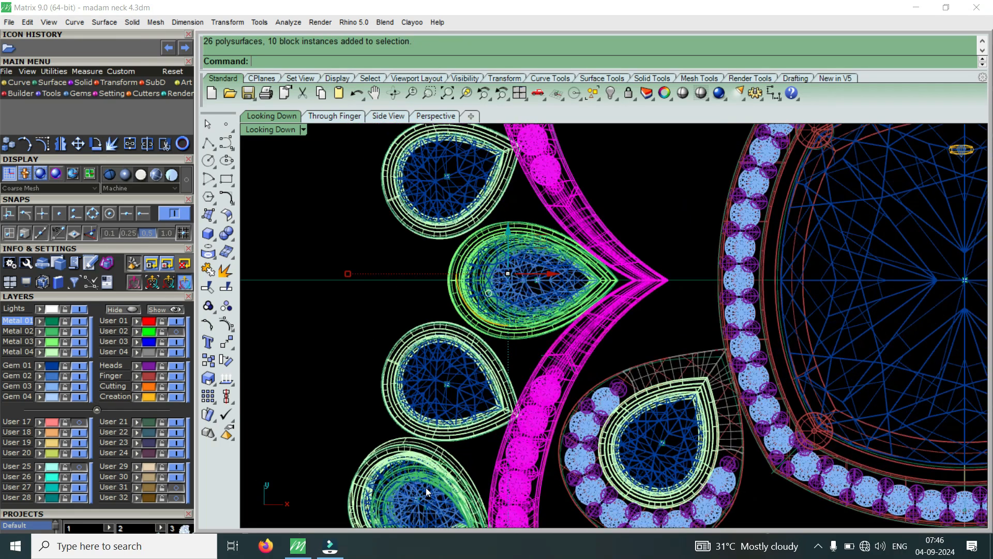
pyautogui.click(426, 487)
pyautogui.keyDown('shift'); pyautogui.click(545, 299); pyautogui.keyUp('shift')
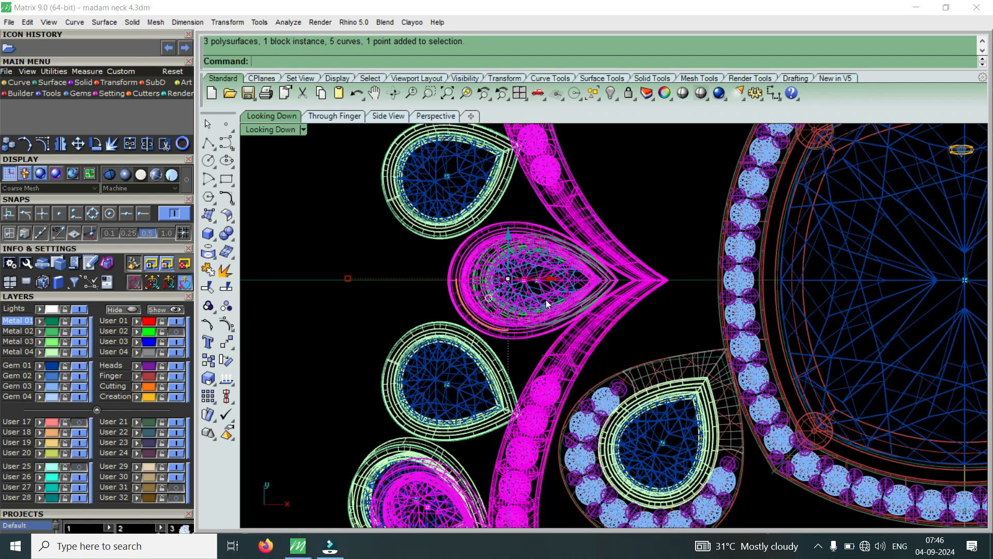
pyautogui.click(461, 265)
pyautogui.scroll(-5, 583, 319)
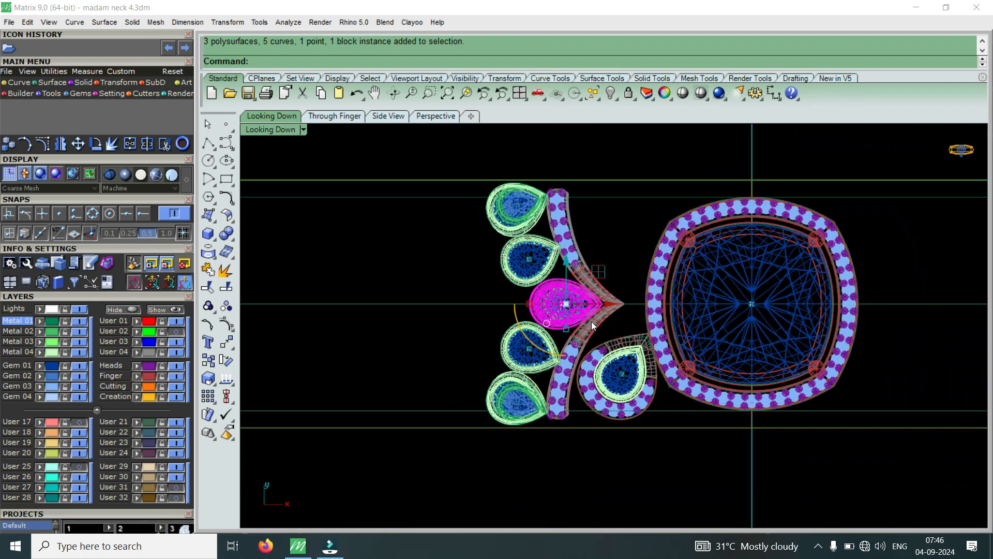
# Select the V-shaped pavé band together with the smaller inner pear settings at its middle and at both ends
pyautogui.scroll(5, 591, 317)
pyautogui.click(600, 282)
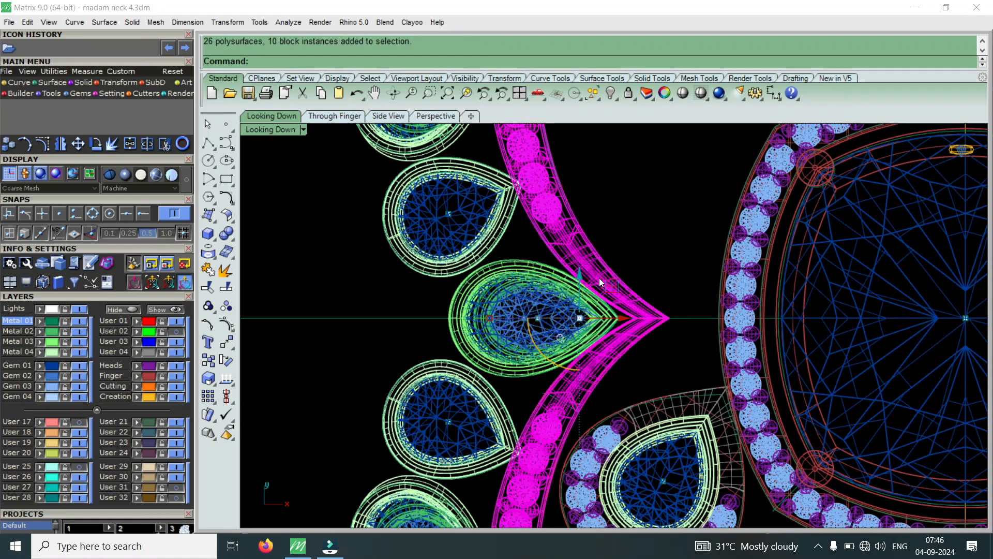
pyautogui.scroll(8, 488, 350)
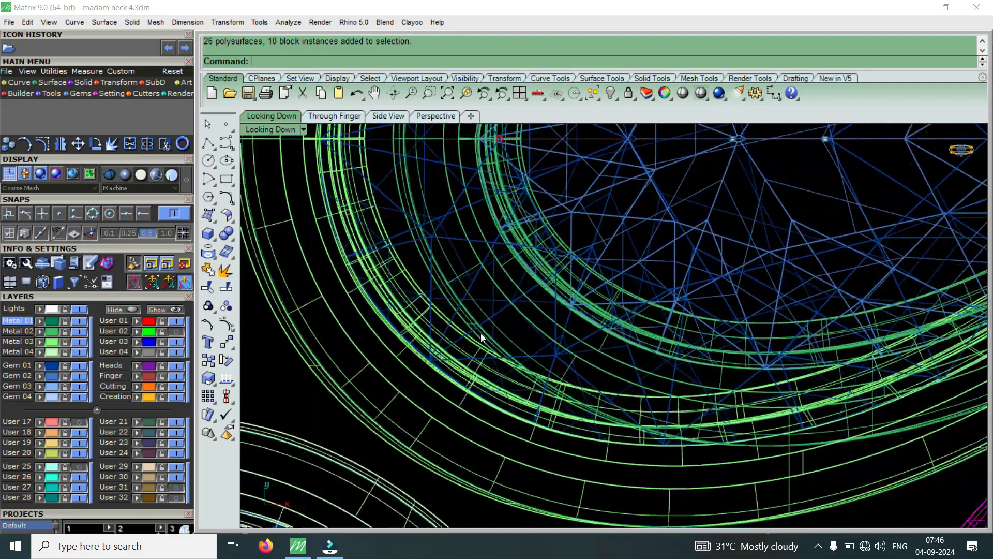
pyautogui.click(486, 330)
pyautogui.scroll(-6, 491, 339)
pyautogui.scroll(6, 432, 177)
pyautogui.scroll(2, 442, 182)
pyautogui.click(479, 194)
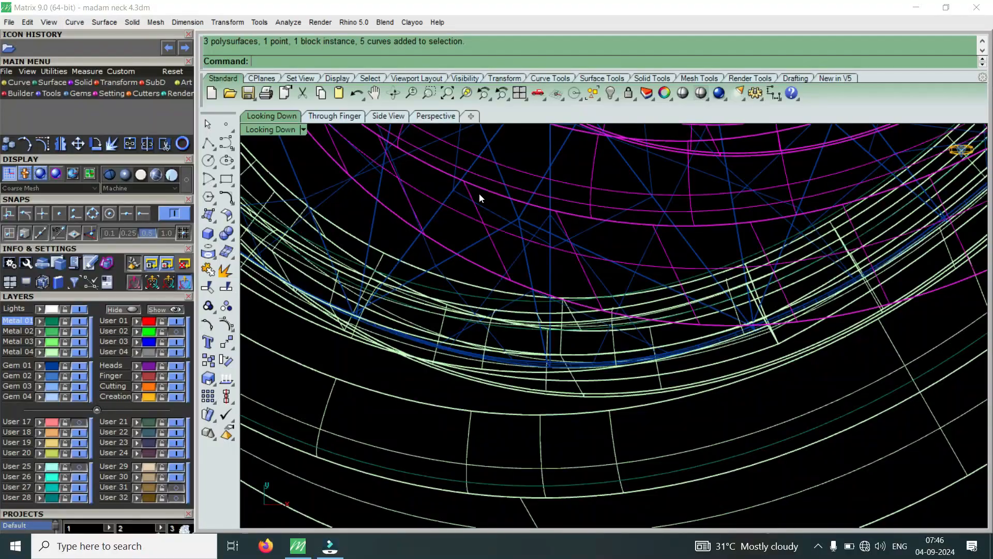
pyautogui.scroll(-6, 496, 252)
pyautogui.scroll(-5, 497, 255)
pyautogui.scroll(10, 502, 355)
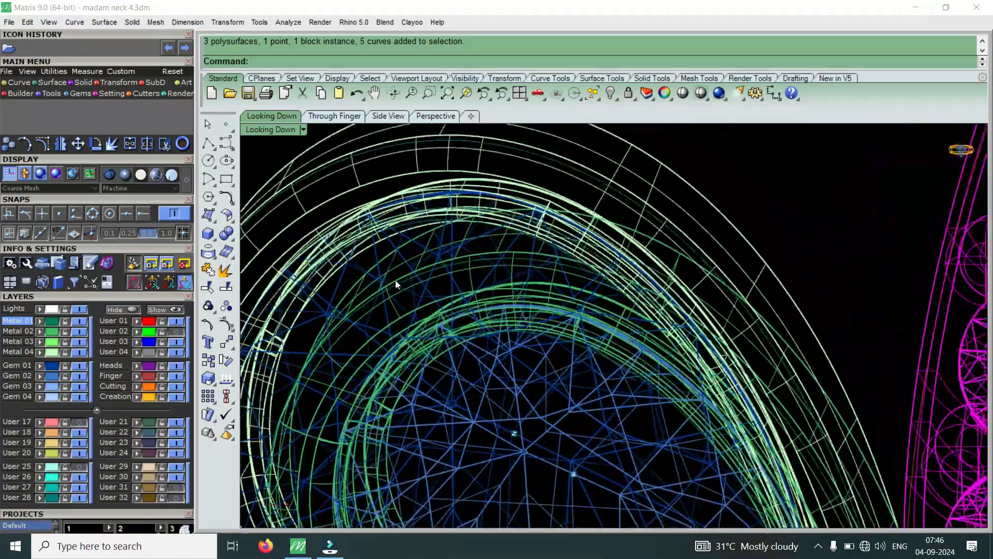
pyautogui.click(397, 284)
pyautogui.scroll(-8, 544, 341)
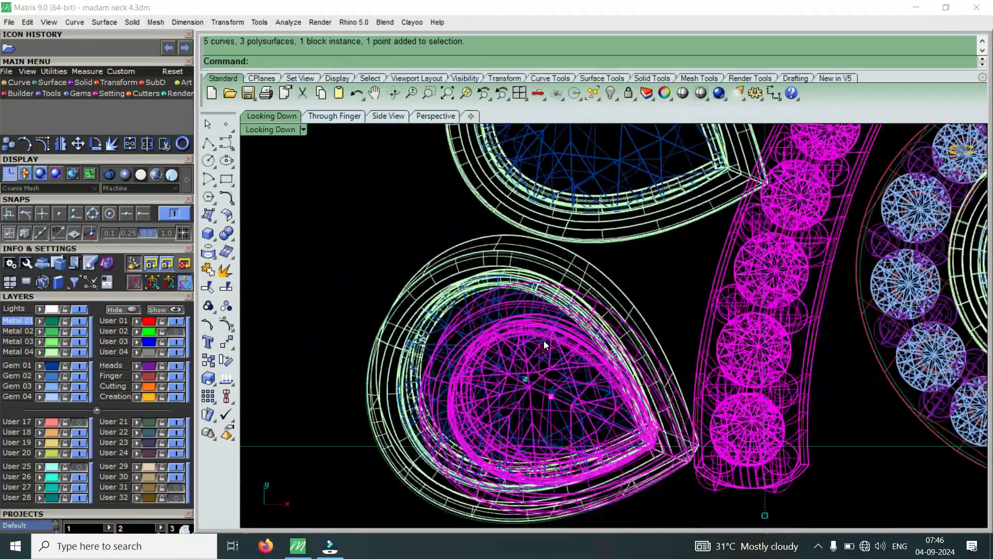
# Copy the selected band and three small pears horizontally away from the cushion stone, just behind the original row
pyautogui.click(8, 145)
pyautogui.click(475, 265)
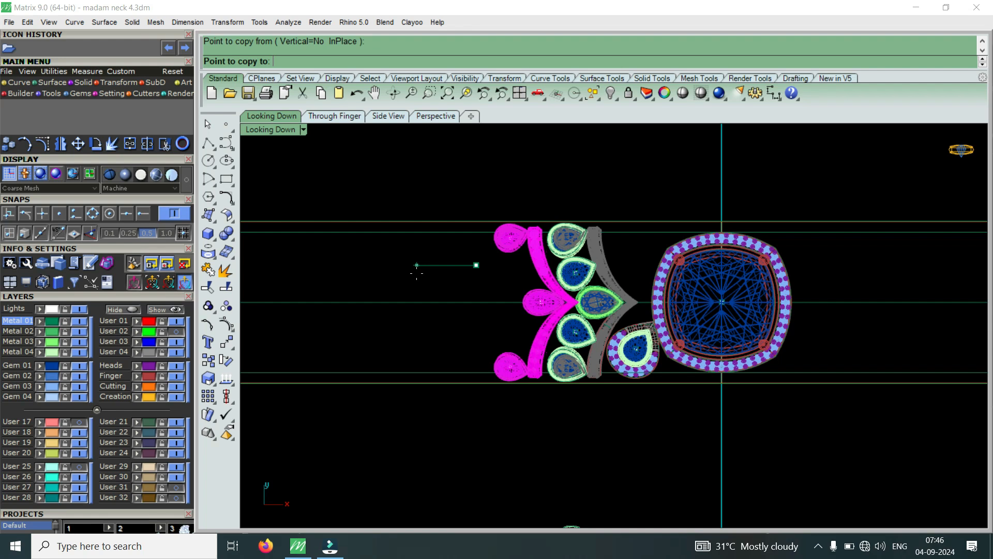
pyautogui.click(417, 273)
pyautogui.rightClick(416, 273)
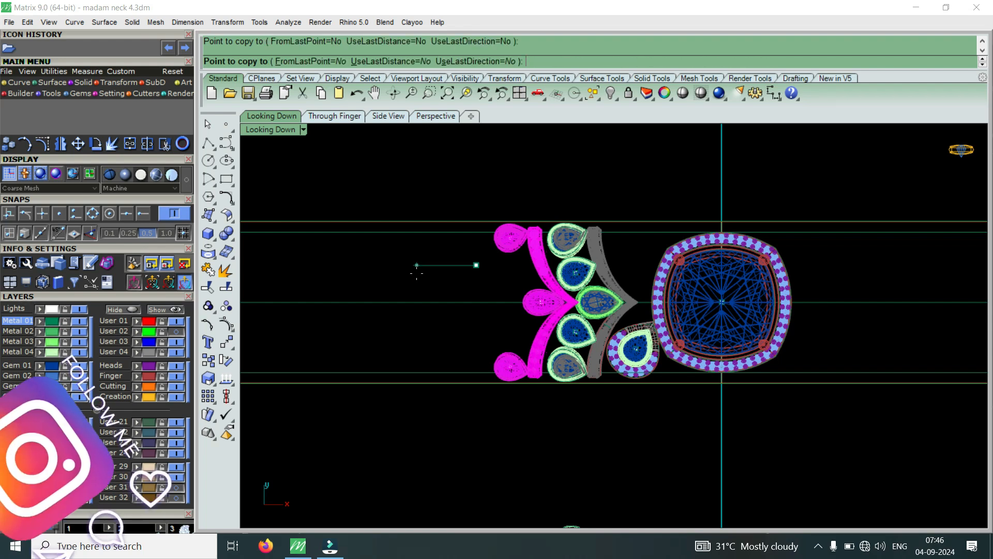
pyautogui.press('Escape')
pyautogui.scroll(3, 589, 270)
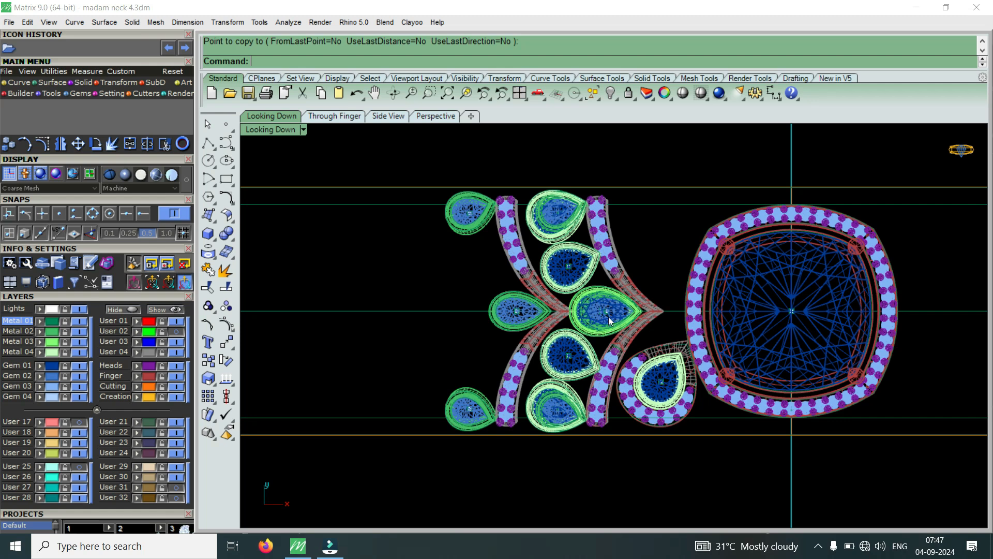
# Inspect the original and copied pear rows from above in the maximized Perspective view, checking the overlapping settings and spacing
pyautogui.doubleClick(262, 132)
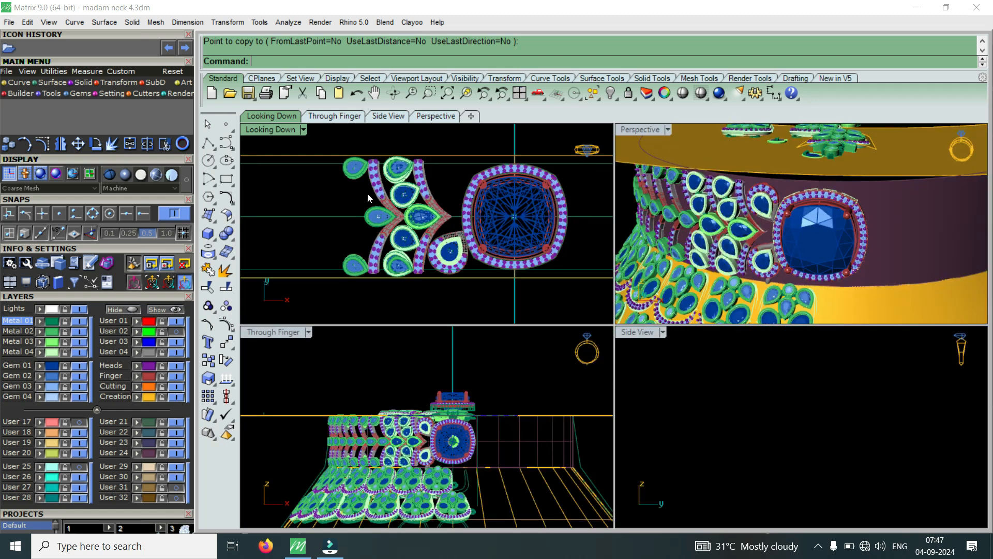
pyautogui.doubleClick(638, 131)
pyautogui.scroll(-5, 679, 384)
pyautogui.moveTo(643, 398); pyautogui.dragTo(552, 375, button='right')
pyautogui.moveTo(747, 376); pyautogui.dragTo(525, 352, button='right')
pyautogui.scroll(3, 799, 361)
pyautogui.scroll(3, 799, 361)
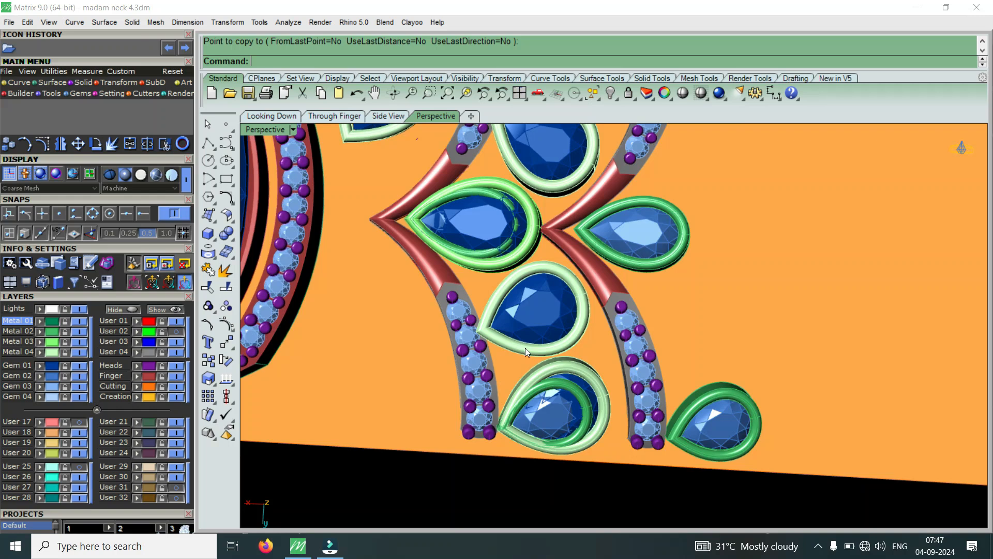
pyautogui.click(531, 321)
pyautogui.scroll(-3, 529, 362)
pyautogui.scroll(3, 578, 317)
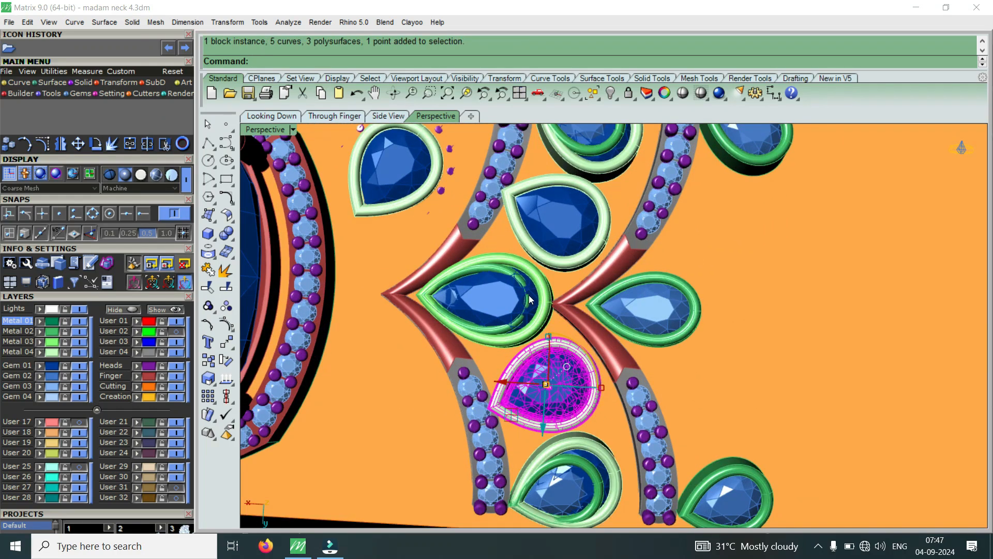
pyautogui.scroll(-5, 533, 258)
pyautogui.scroll(3, 538, 287)
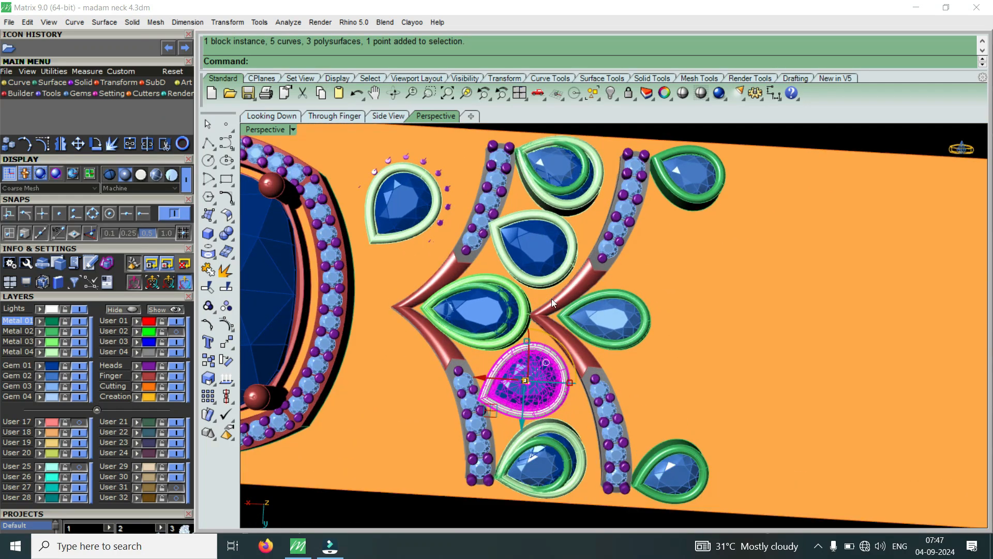
# Group the copied V-shaped band with its three small pears and move the group farther from the original row
pyautogui.click(617, 313)
pyautogui.keyDown('shift'); pyautogui.click(672, 473); pyautogui.keyUp('shift')
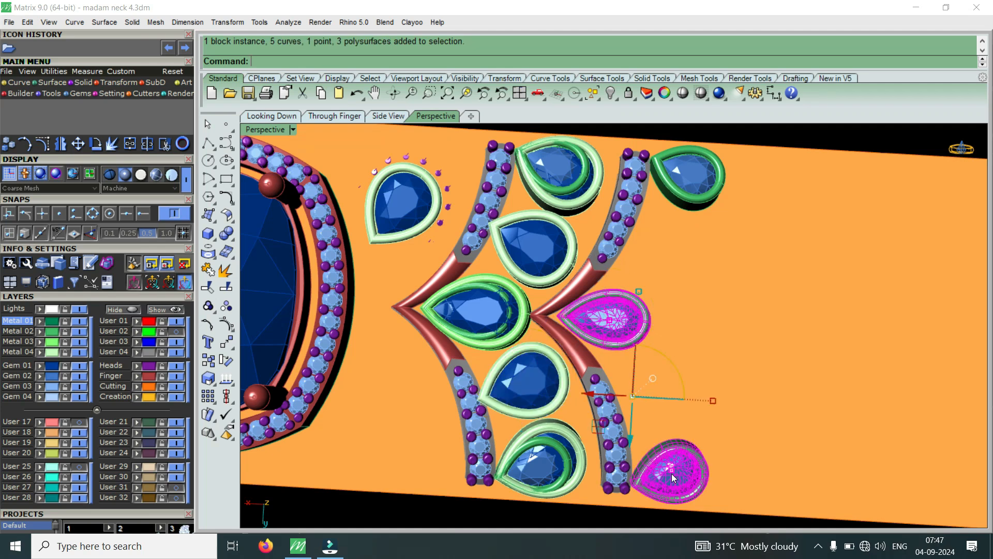
pyautogui.keyDown('shift'); pyautogui.click(615, 430); pyautogui.keyUp('shift')
pyautogui.keyDown('shift'); pyautogui.click(675, 186); pyautogui.keyUp('shift')
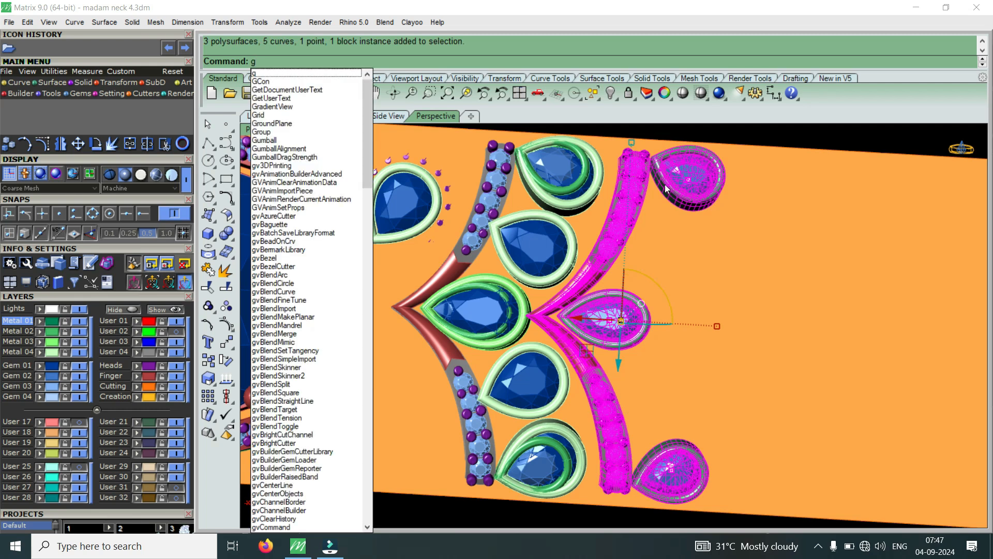
pyautogui.click(299, 131)
pyautogui.scroll(-5, 486, 247)
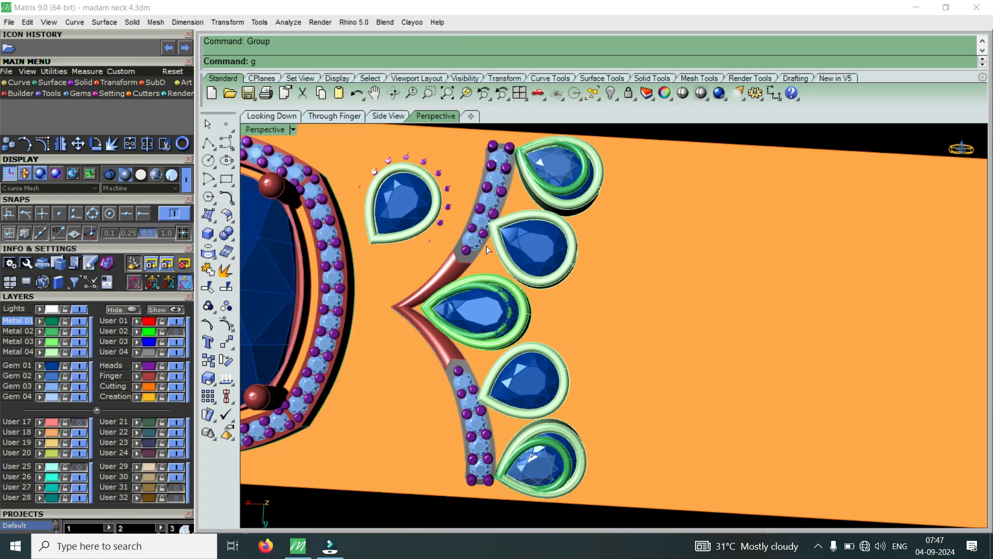
pyautogui.moveTo(531, 295); pyautogui.dragTo(594, 299)
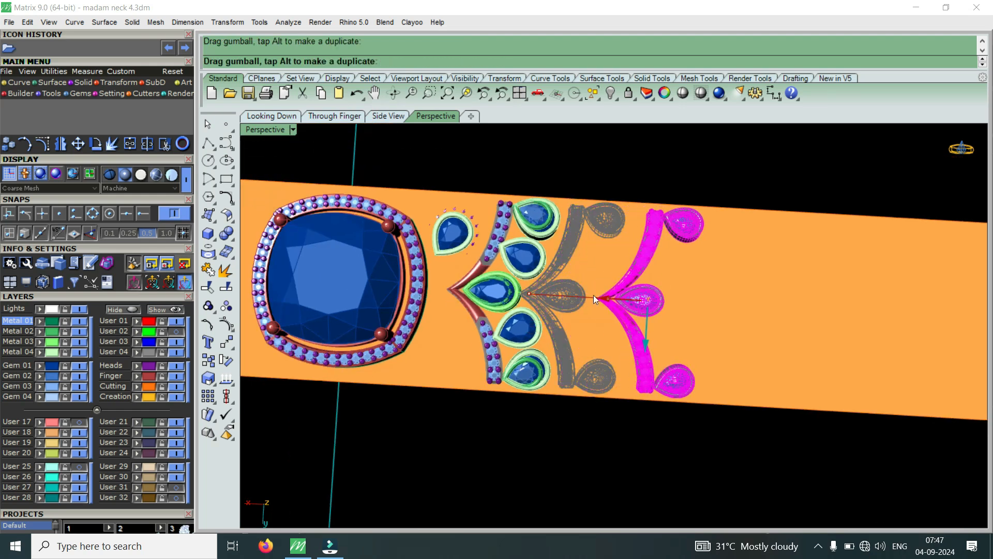
# Select the original V-shaped band and the four larger pear settings along its two arms
pyautogui.scroll(6, 519, 319)
pyautogui.click(520, 319)
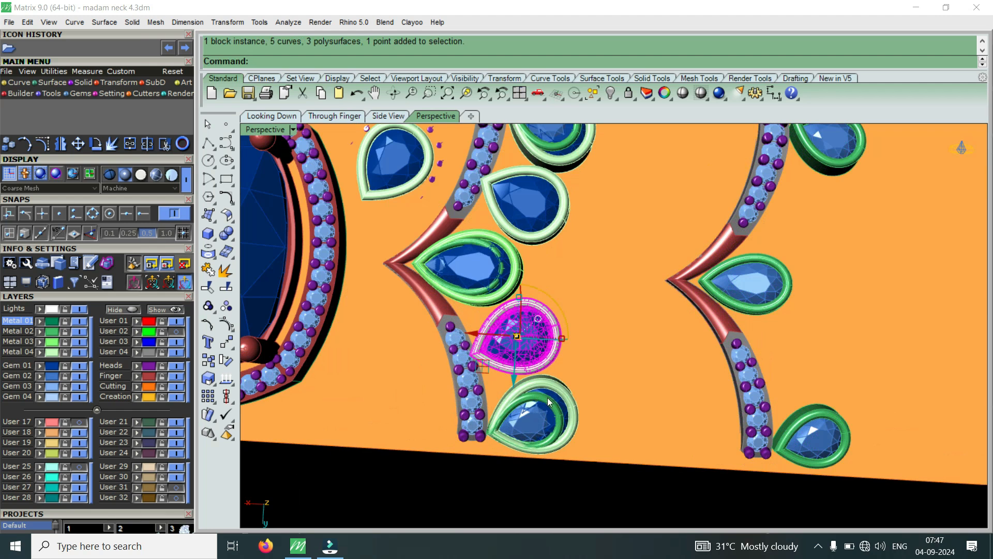
pyautogui.keyDown('shift'); pyautogui.click(563, 393); pyautogui.keyUp('shift')
pyautogui.keyDown('shift'); pyautogui.click(468, 367); pyautogui.keyUp('shift')
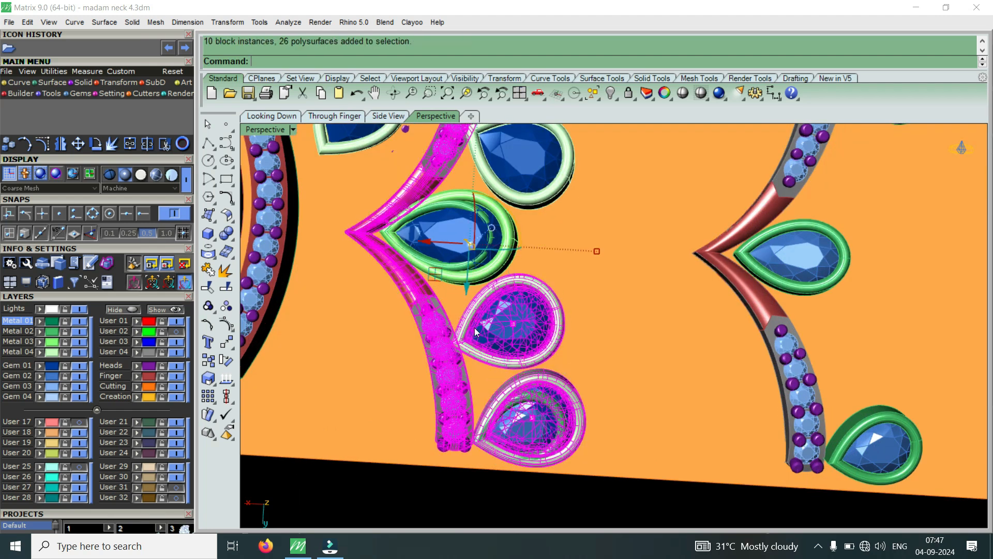
pyautogui.keyDown('shift'); pyautogui.click(523, 202); pyautogui.keyUp('shift')
pyautogui.keyDown('shift'); pyautogui.moveTo(532, 317); pyautogui.dragTo(517, 396, button='right'); pyautogui.keyUp('shift')
pyautogui.keyDown('shift'); pyautogui.click(551, 196); pyautogui.keyUp('shift')
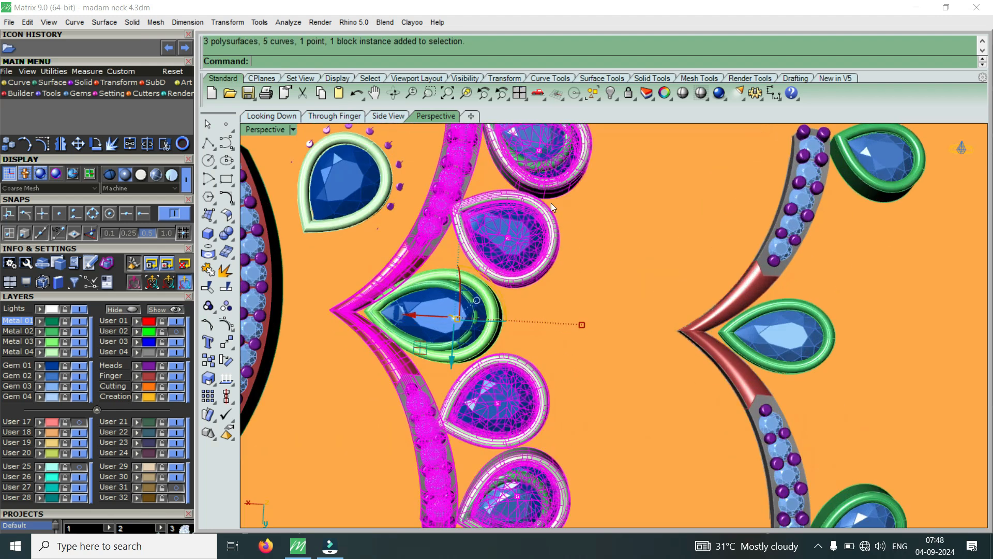
# Maximize the Looking Down view and add the larger middle pear setting to the selection
pyautogui.doubleClick(270, 129)
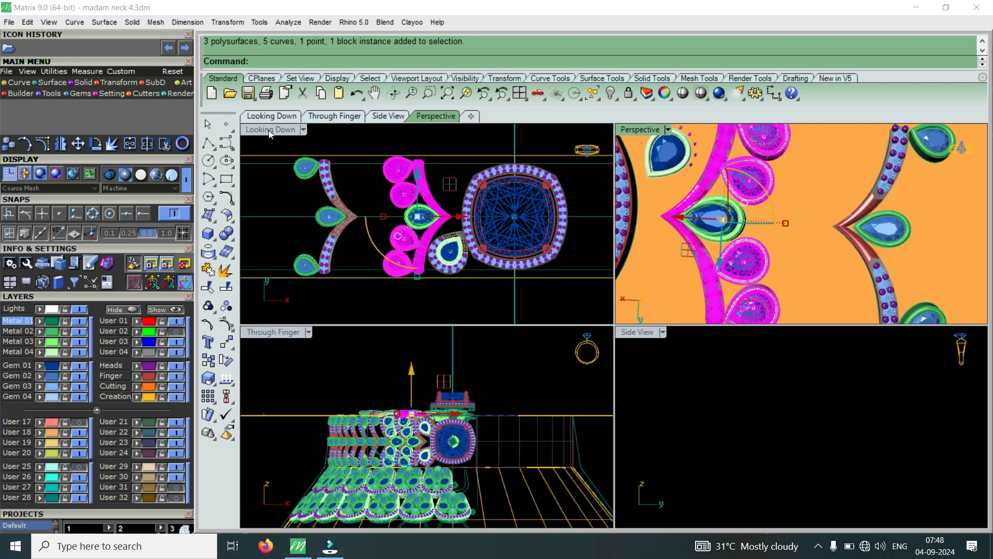
pyautogui.doubleClick(268, 129)
pyautogui.scroll(4, 605, 319)
pyautogui.scroll(4, 605, 318)
pyautogui.keyDown('shift'); pyautogui.click(657, 294); pyautogui.keyUp('shift')
pyautogui.scroll(-2, 694, 283)
pyautogui.scroll(-3, 694, 284)
# Copy the selected V-shaped band with its five larger pear settings into the gap between the original row and the moved small-pear group
pyautogui.click(9, 143)
pyautogui.click(563, 245)
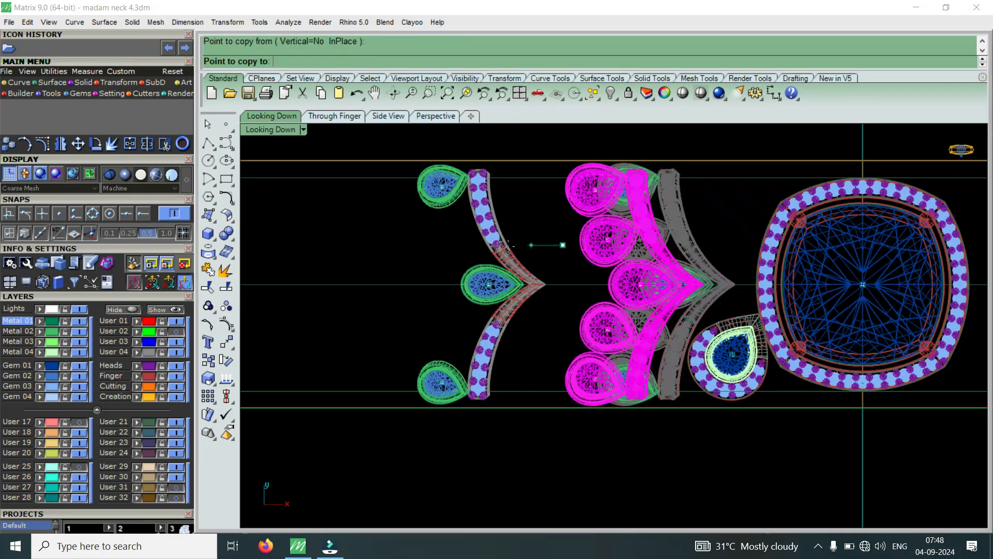
pyautogui.click(475, 251)
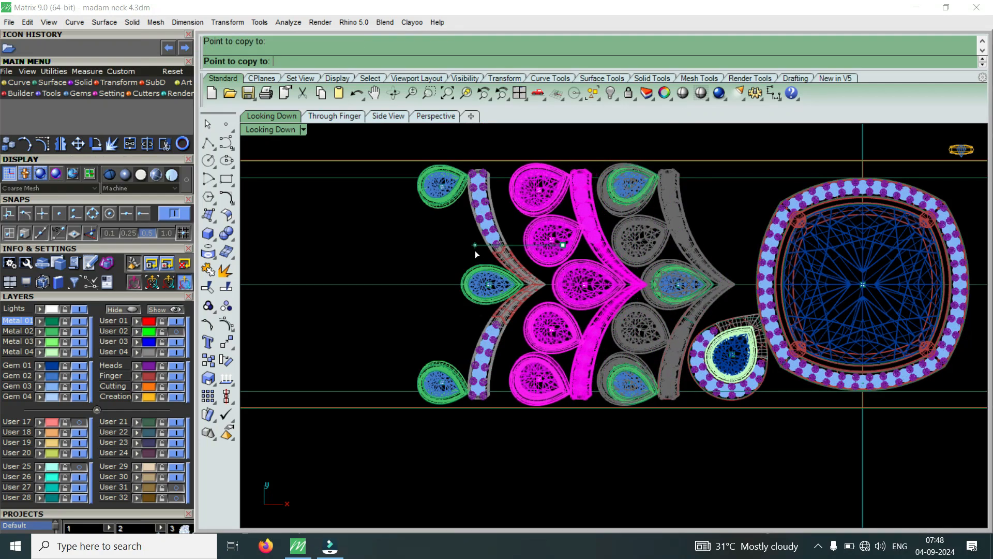
pyautogui.scroll(-2, 523, 264)
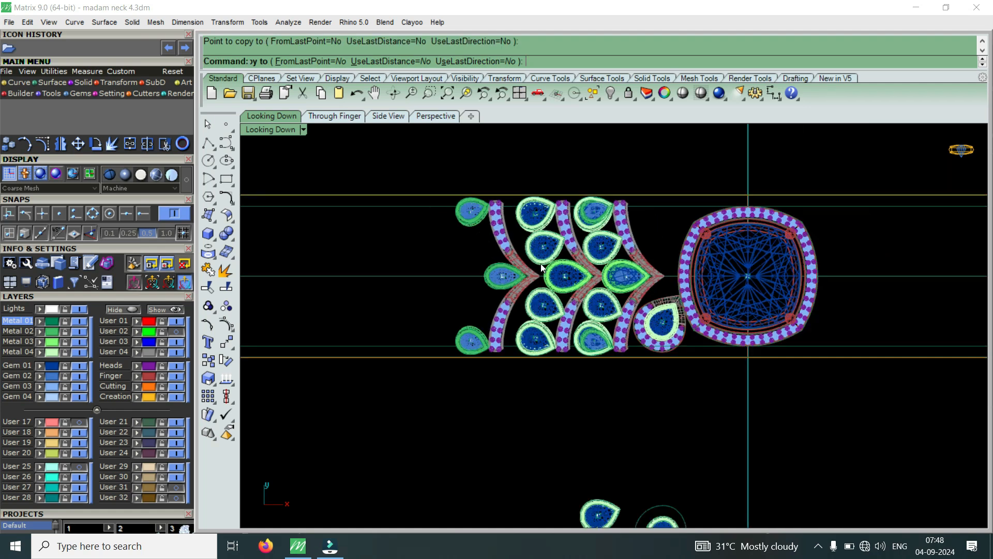
pyautogui.press('Return')
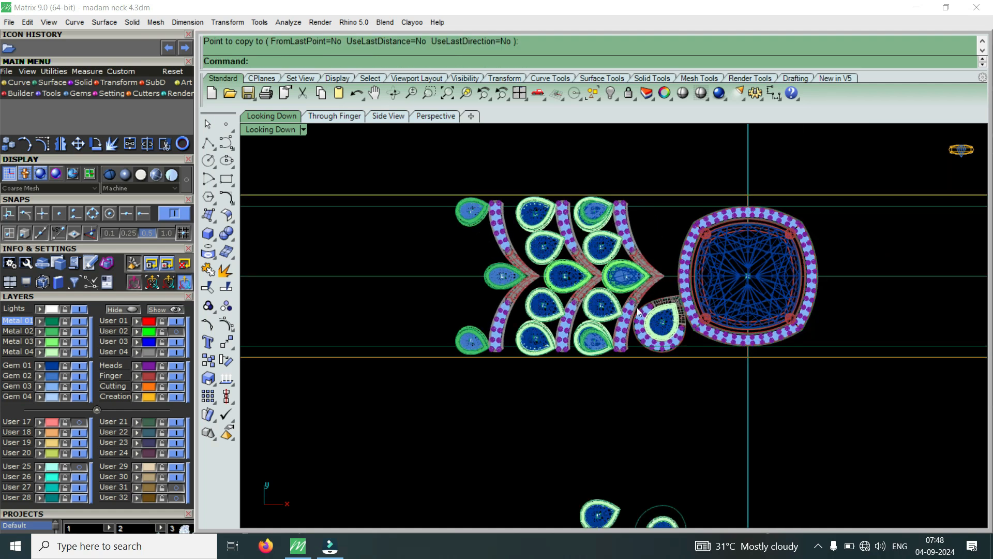
# Examine the spacing and overlaps between the pear rows and the cushion centre stone within the flat choker strip from above
pyautogui.scroll(3, 558, 265)
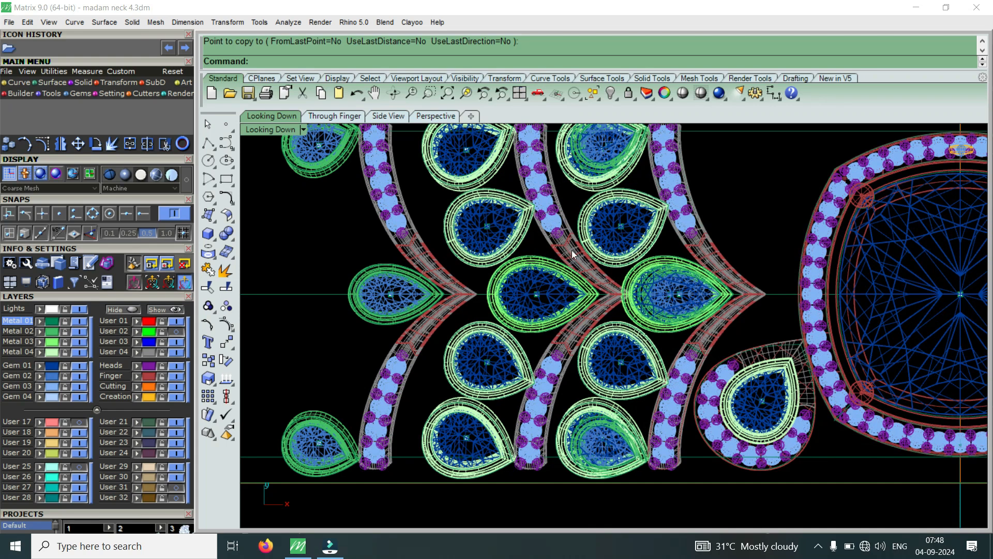
pyautogui.scroll(-3, 573, 254)
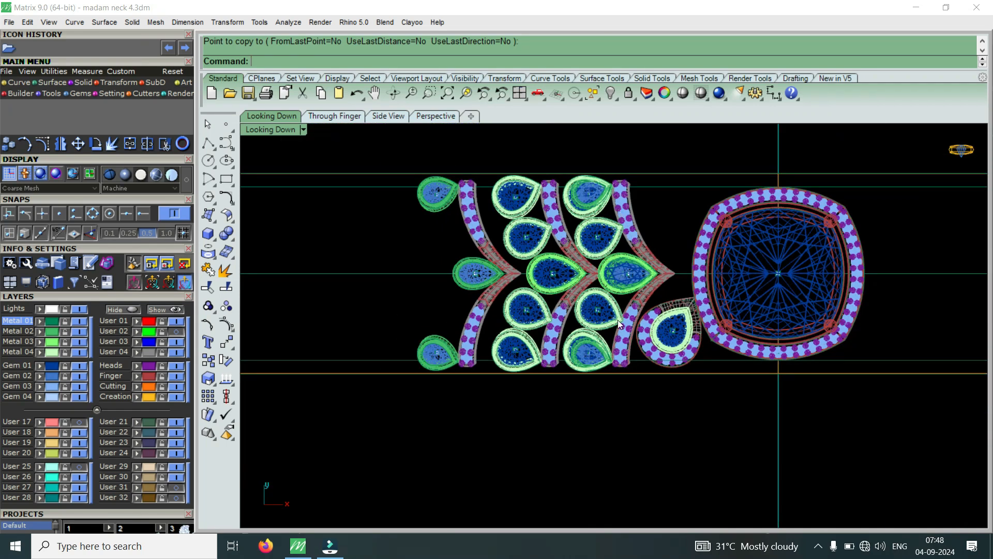
pyautogui.scroll(3, 575, 280)
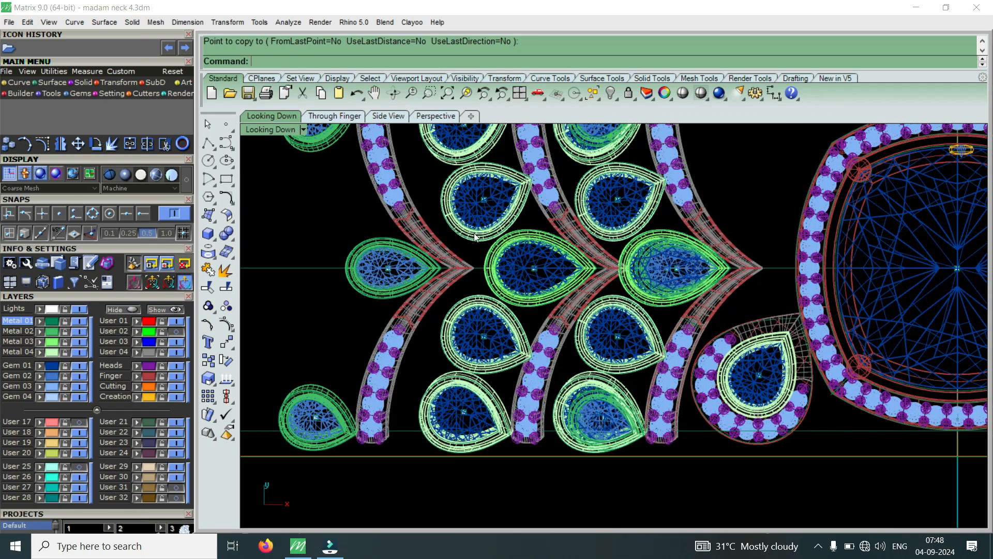
pyautogui.scroll(-2, 587, 283)
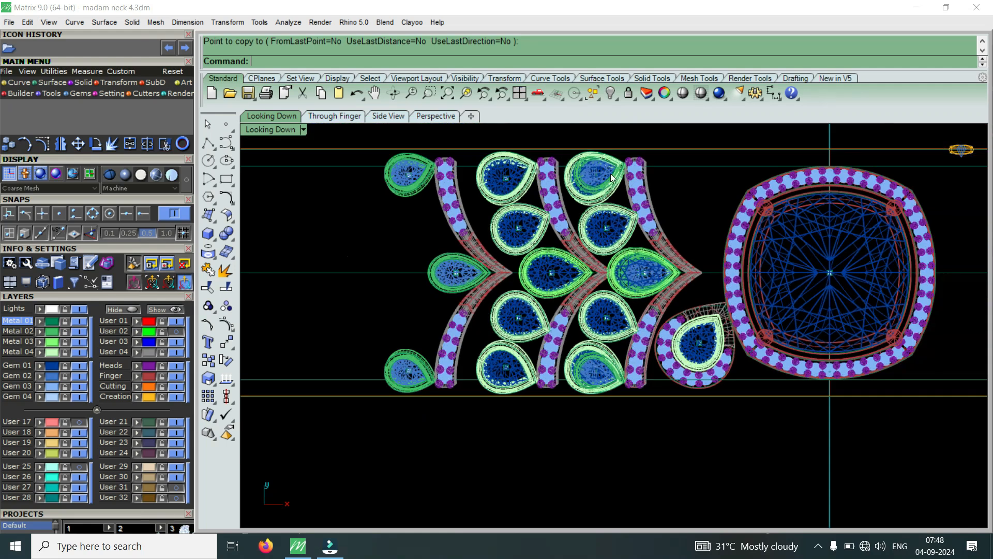
pyautogui.scroll(3, 628, 172)
pyautogui.scroll(-2, 625, 175)
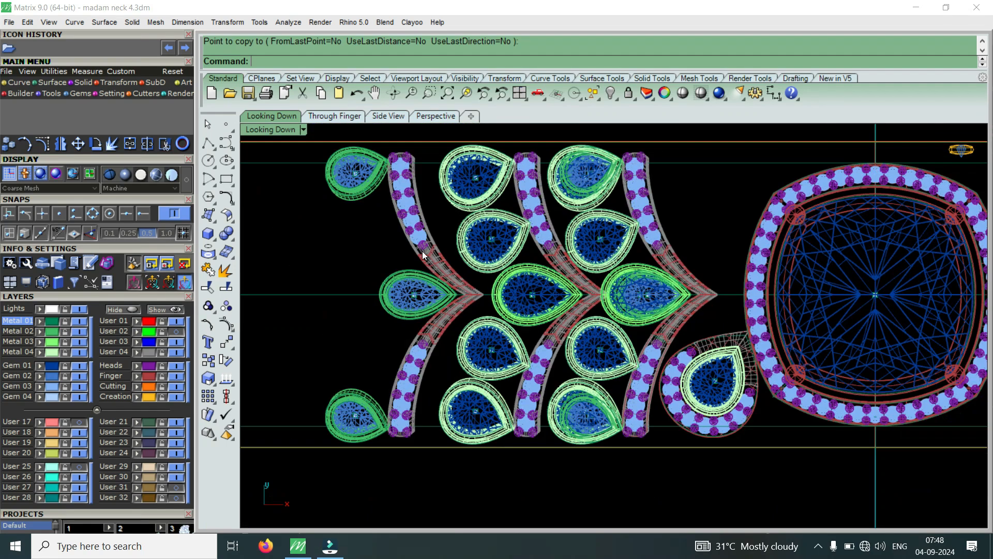
pyautogui.scroll(-3, 436, 279)
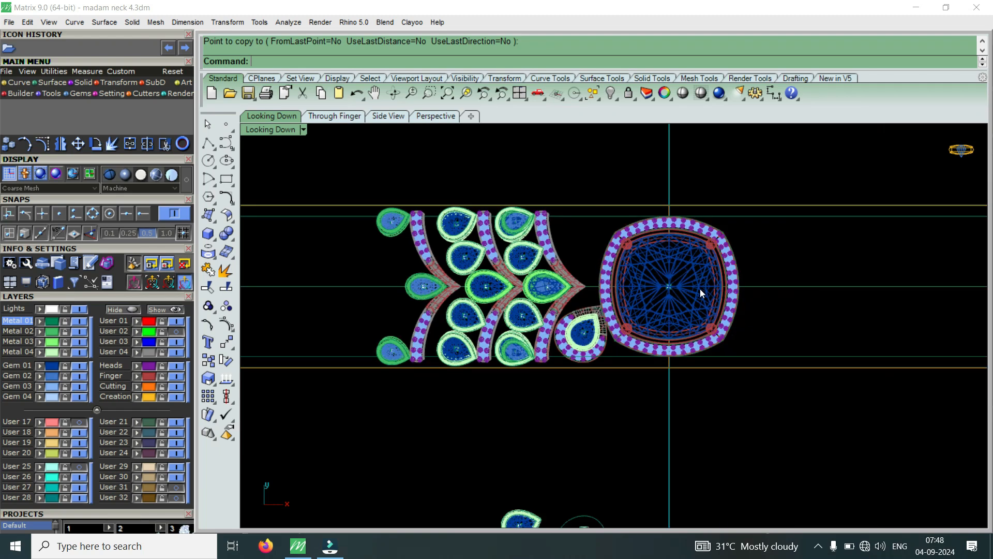
pyautogui.scroll(4, 560, 331)
pyautogui.scroll(-2, 560, 332)
pyautogui.scroll(-3, 561, 332)
pyautogui.scroll(-8, 527, 376)
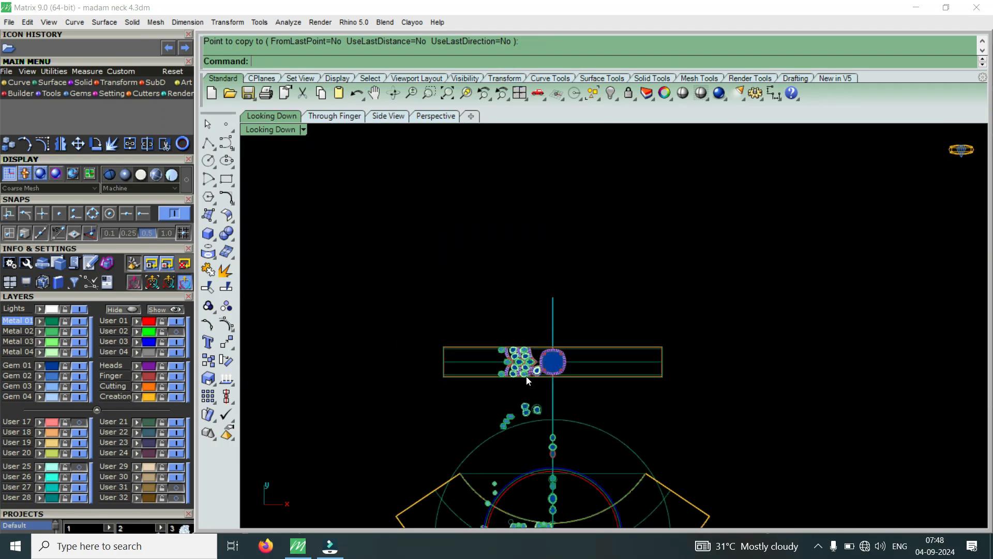
pyautogui.scroll(-1, 527, 377)
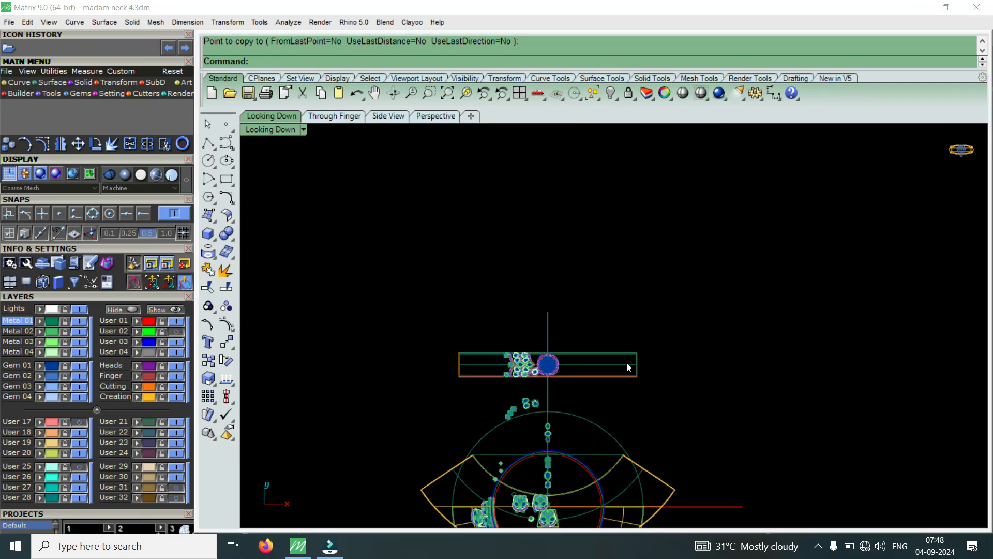
# Show the reference photos and compare the pear rows beside the blue centre stone with the modelled flat layout
pyautogui.scroll(6, 809, 343)
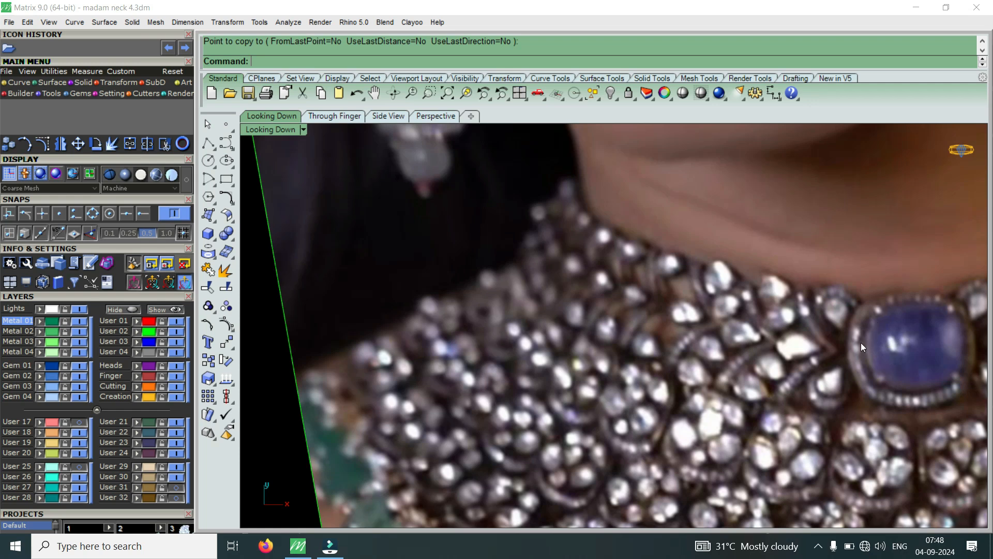
pyautogui.scroll(3, 862, 341)
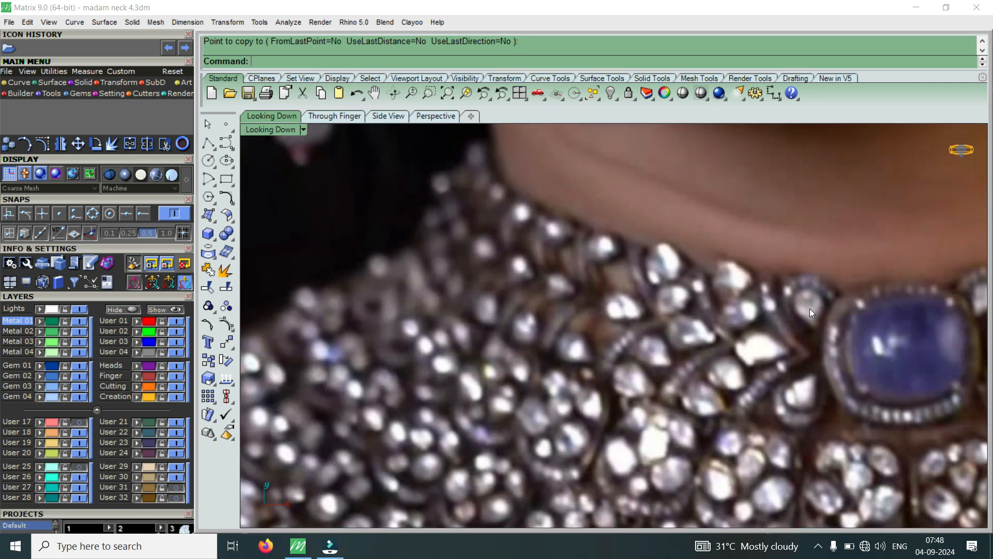
pyautogui.scroll(-1, 796, 316)
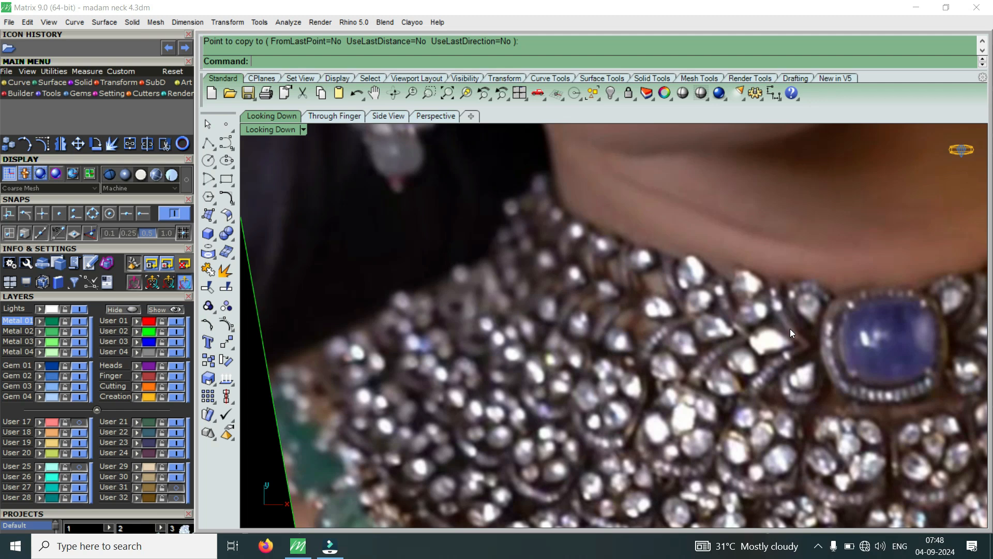
pyautogui.scroll(-6, 791, 328)
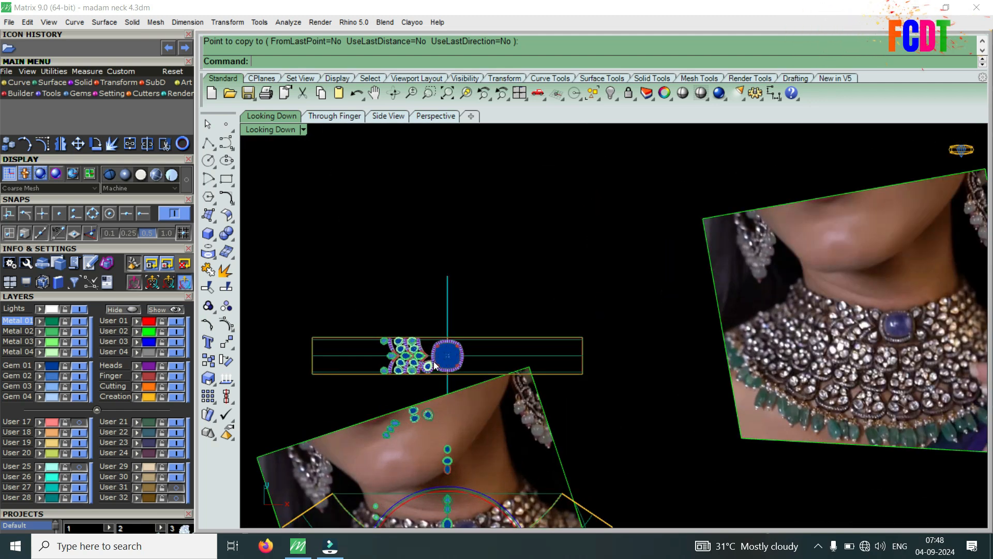
pyautogui.scroll(5, 435, 365)
pyautogui.scroll(-2, 462, 317)
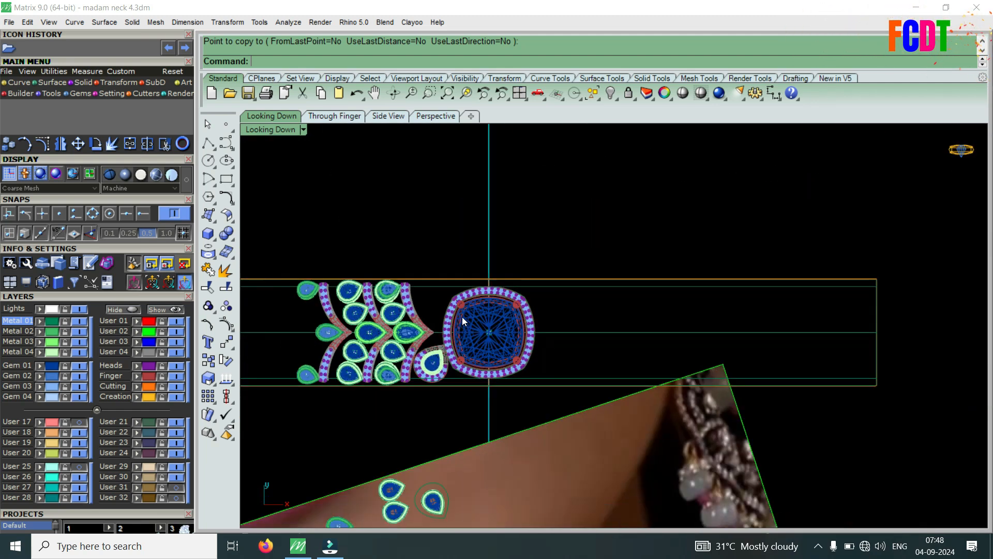
pyautogui.scroll(-3, 476, 295)
pyautogui.scroll(5, 461, 286)
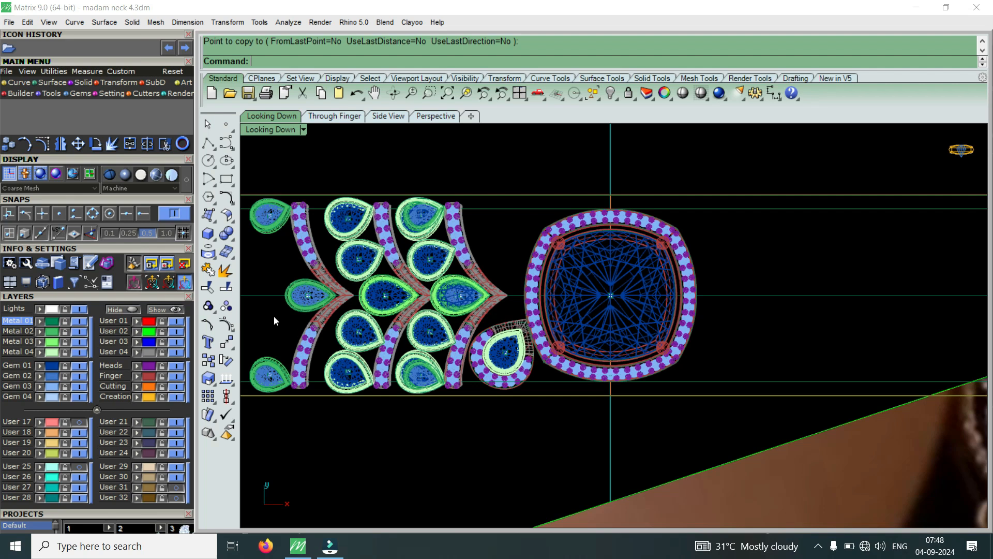
pyautogui.scroll(-6, 558, 294)
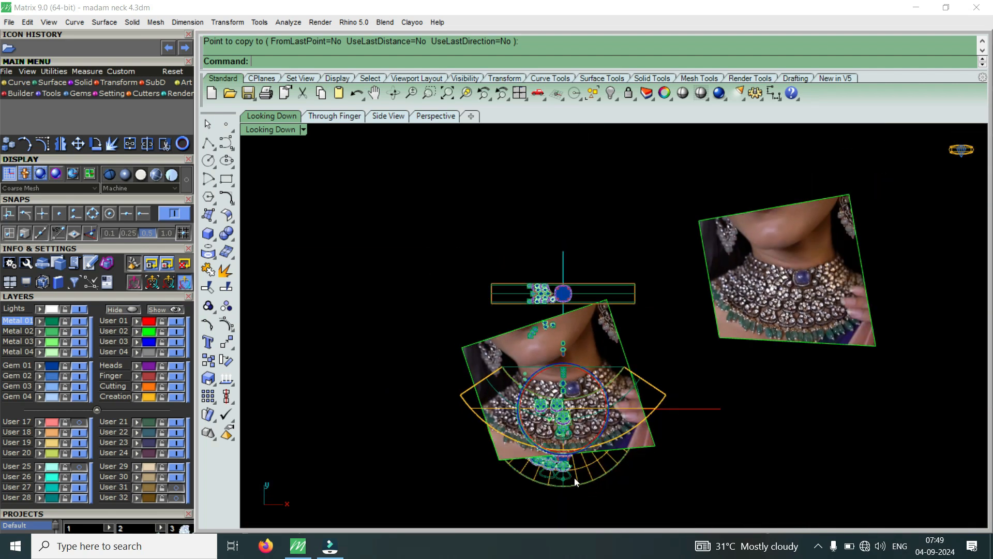
pyautogui.scroll(3, 575, 477)
pyautogui.scroll(6, 566, 452)
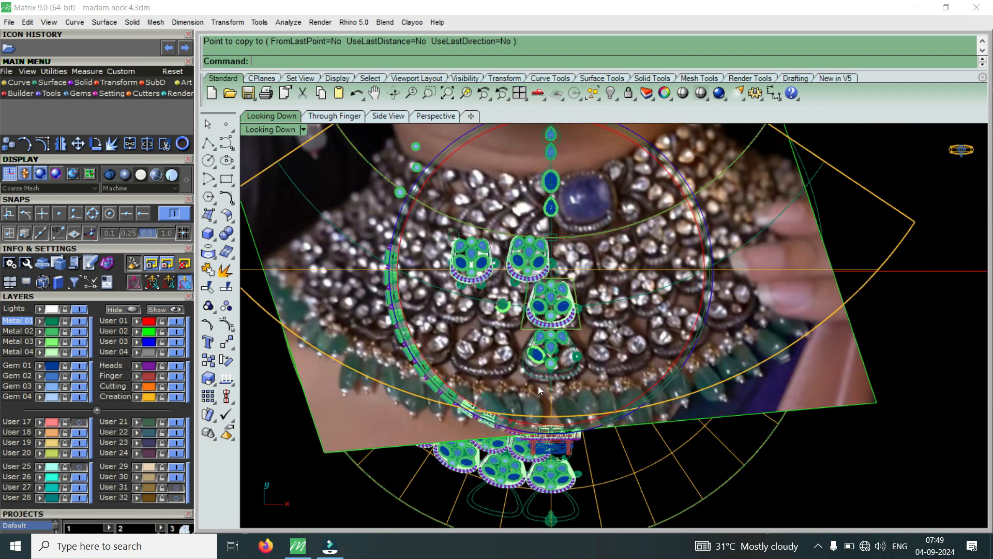
# Maximize the Perspective view and hide the reference photos and flat guide surfaces around the necklace
pyautogui.doubleClick(277, 133)
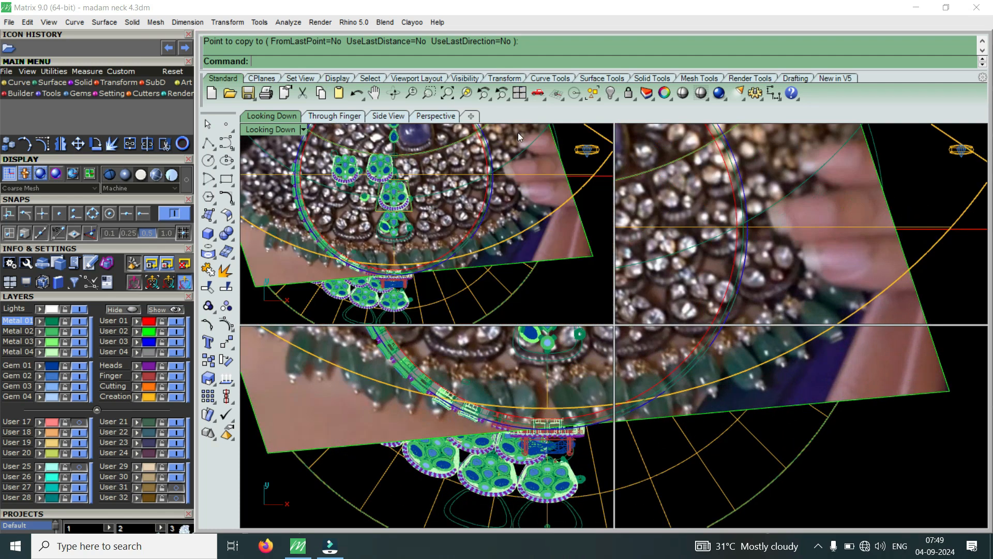
pyautogui.doubleClick(654, 131)
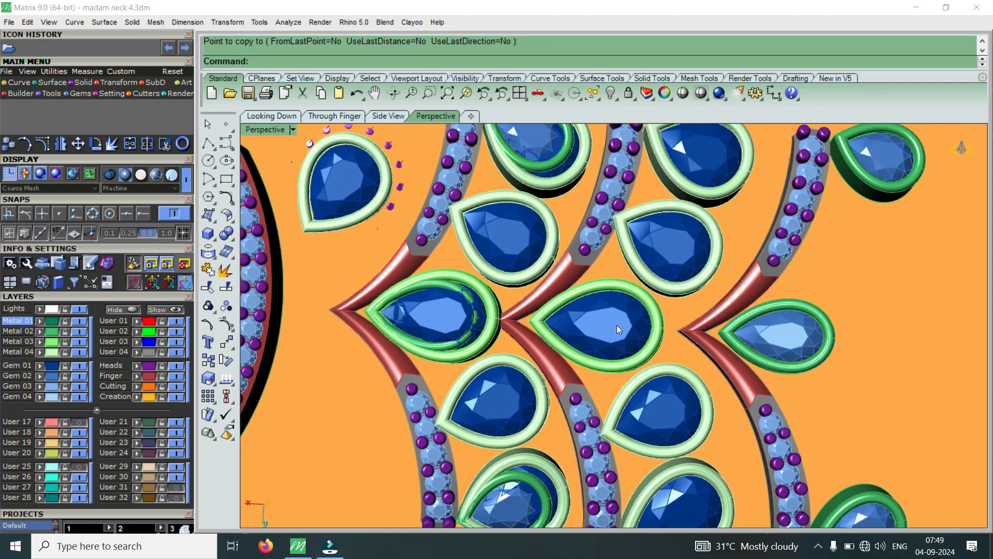
pyautogui.scroll(-10, 616, 325)
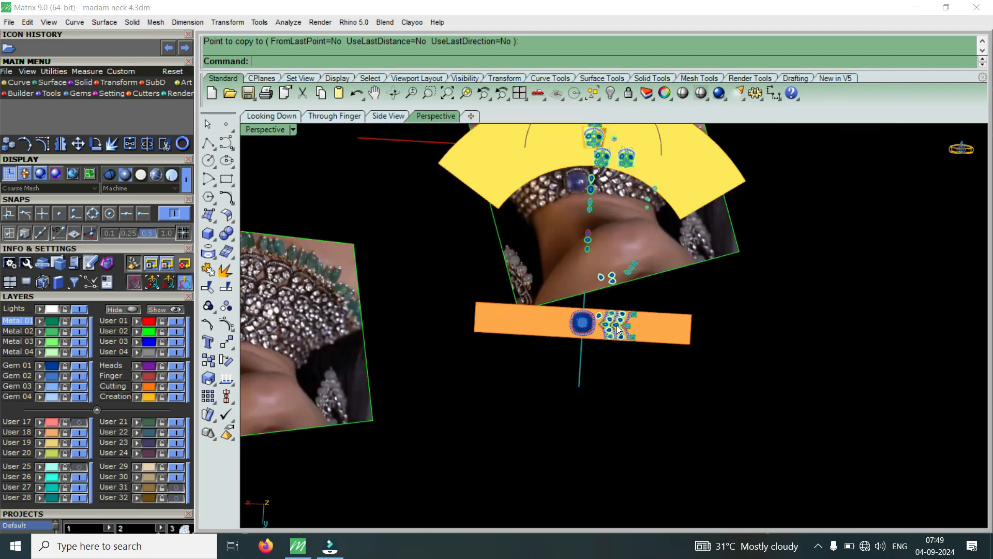
pyautogui.scroll(-3, 617, 325)
pyautogui.scroll(-4, 616, 324)
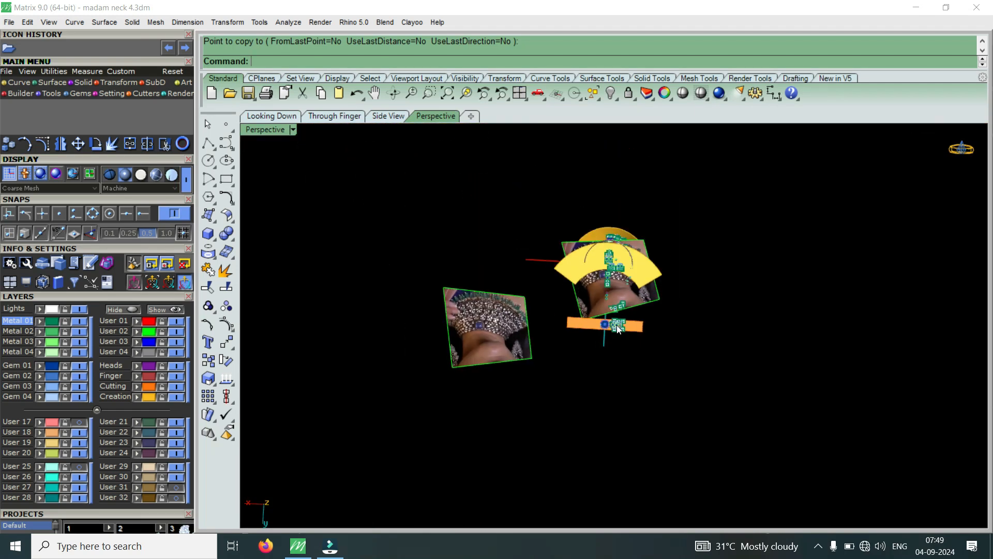
pyautogui.scroll(-3, 617, 325)
pyautogui.scroll(5, 626, 278)
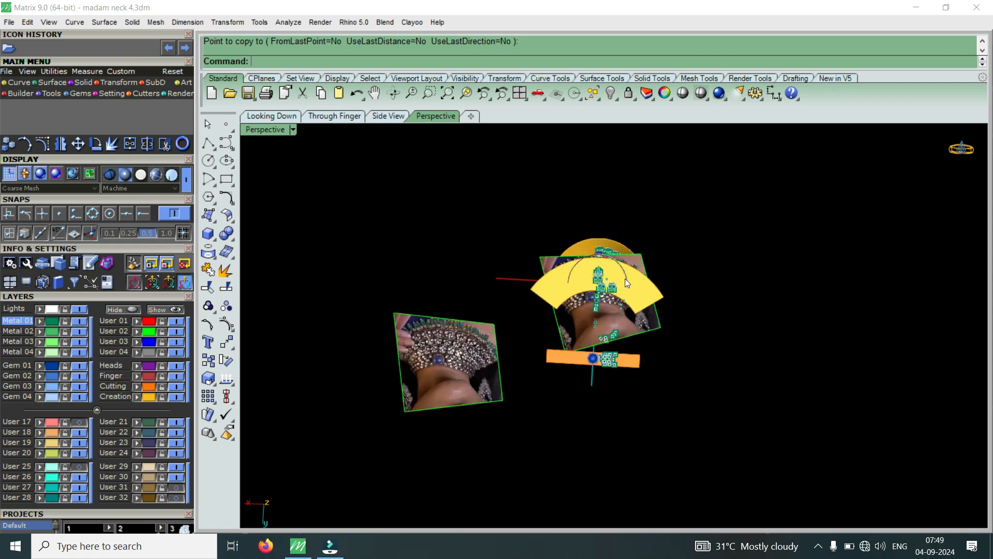
pyautogui.scroll(3, 625, 278)
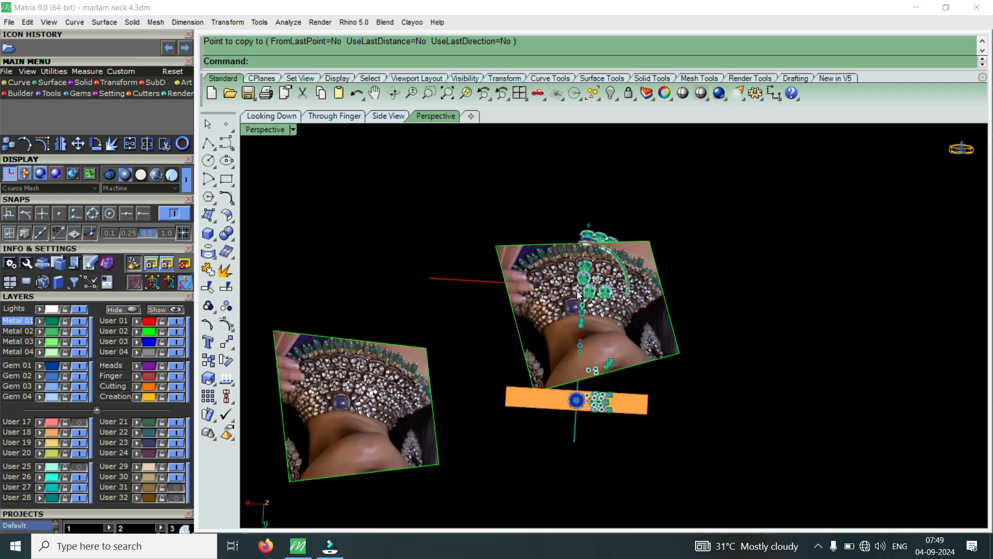
pyautogui.scroll(5, 580, 290)
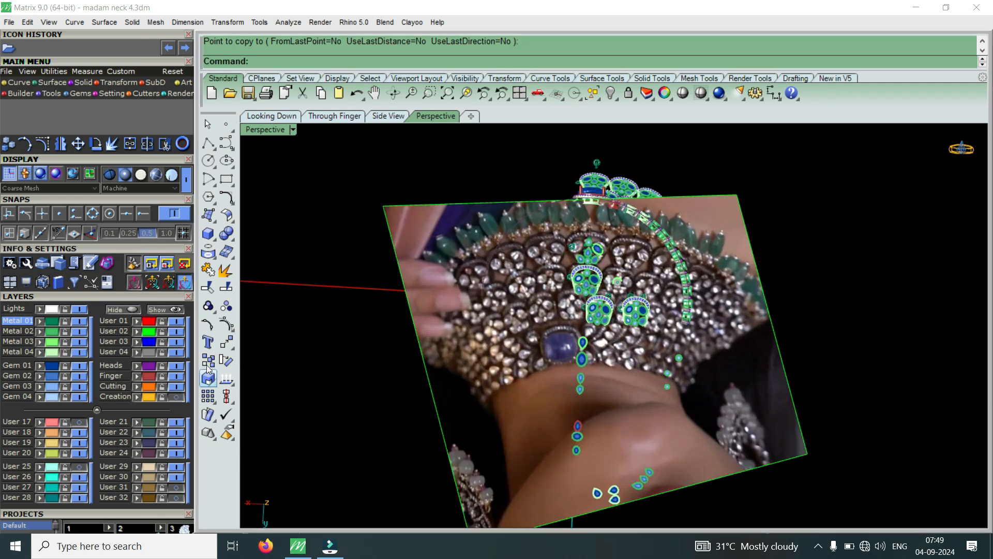
pyautogui.click(173, 331)
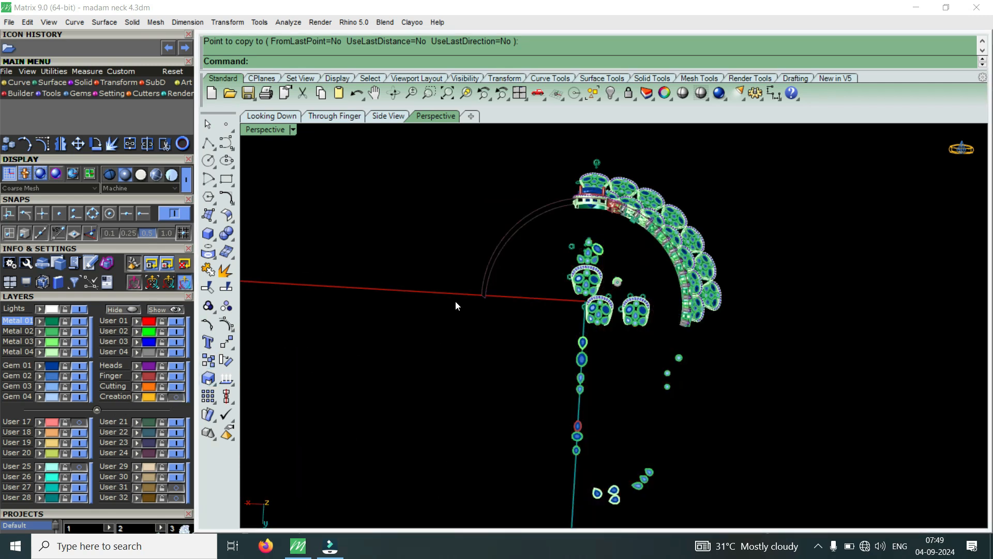
# Examine the curved choker around the cushion centre stone, checking the setting's side profile and the adjoining pear rows
pyautogui.moveTo(517, 315); pyautogui.dragTo(510, 436, button='right')
pyautogui.scroll(4, 511, 436)
pyautogui.scroll(8, 510, 455)
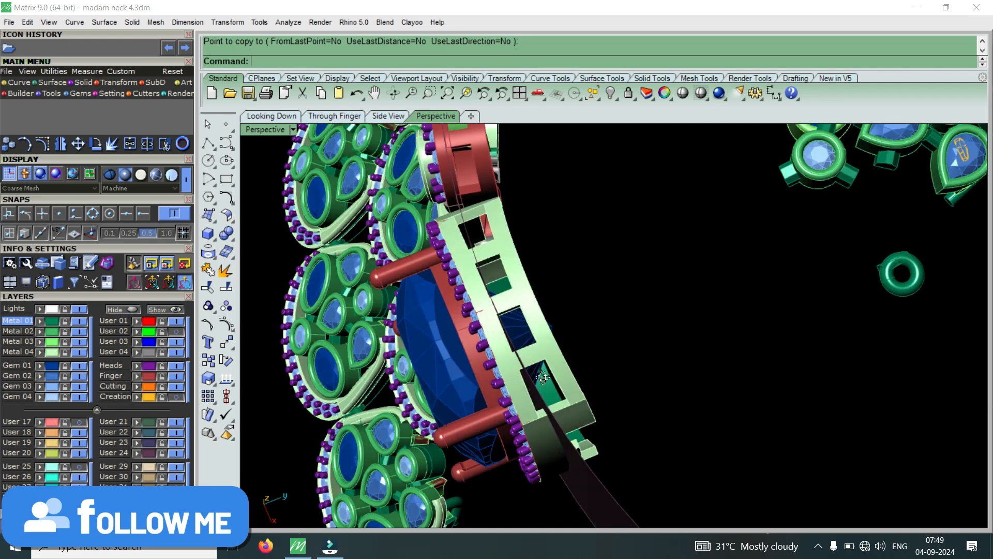
pyautogui.moveTo(543, 377); pyautogui.dragTo(600, 318, button='right')
pyautogui.scroll(-5, 528, 333)
pyautogui.moveTo(490, 362); pyautogui.dragTo(623, 314, button='right')
pyautogui.scroll(-8, 621, 312)
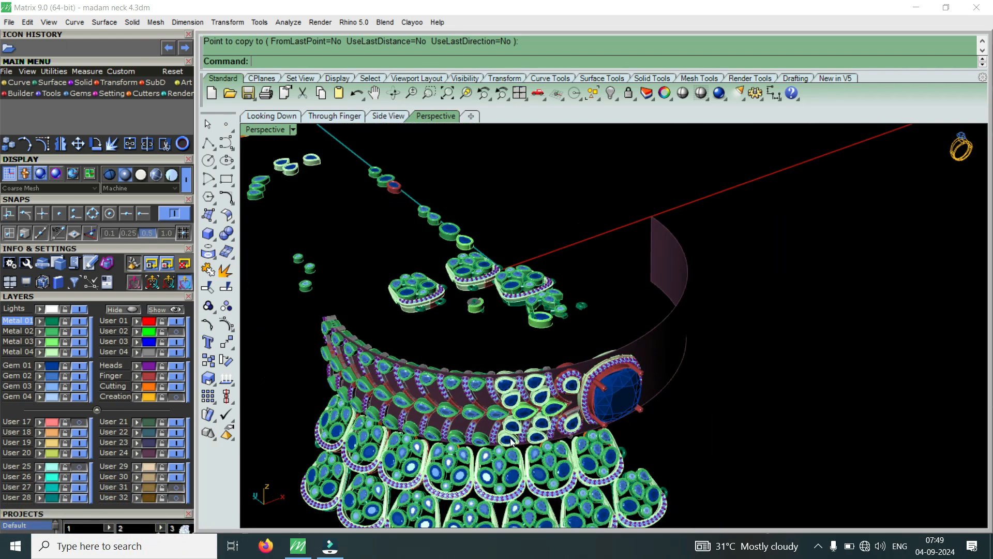
pyautogui.scroll(10, 595, 362)
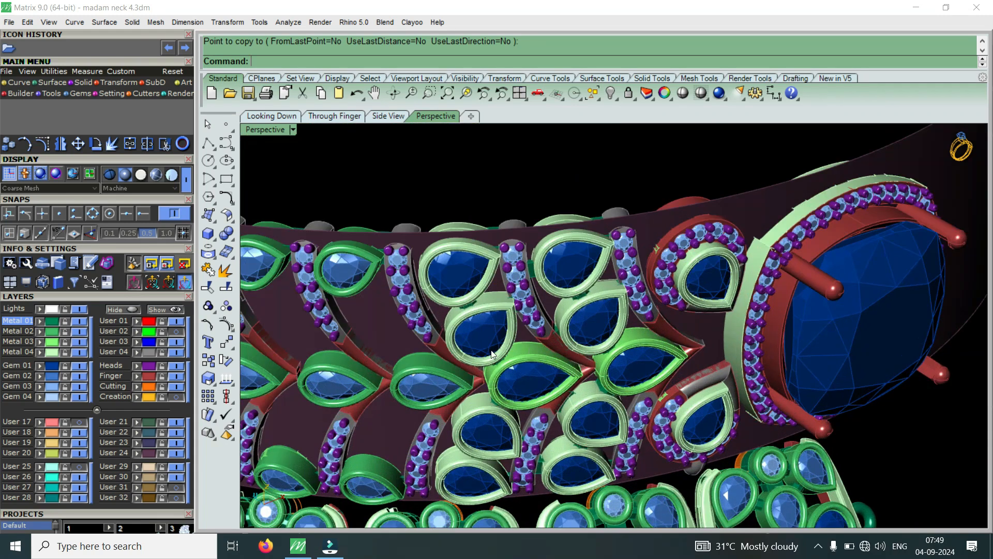
# Examine the repeated V-shaped bands and smaller pear settings along the curved choker, closing in on its lower edge
pyautogui.scroll(-3, 517, 340)
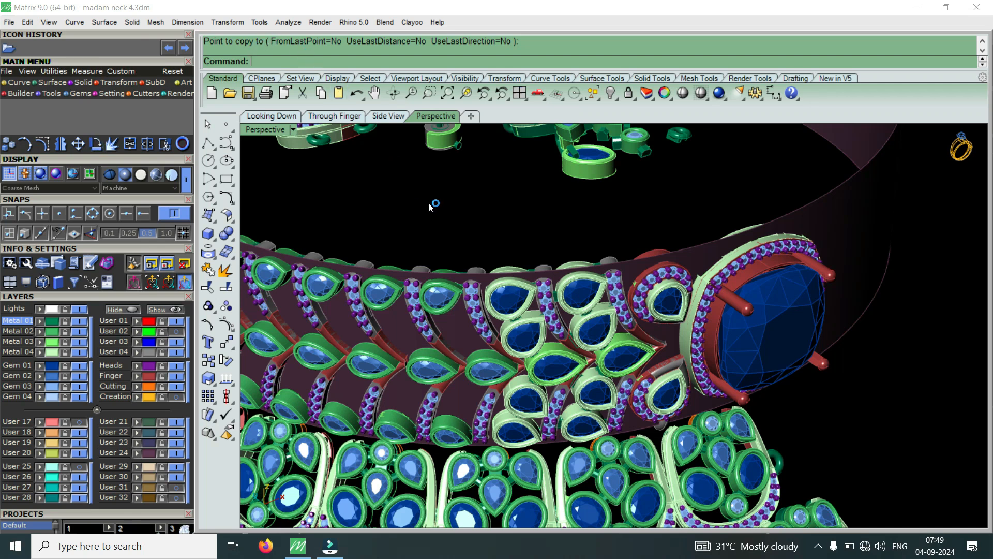
pyautogui.moveTo(629, 307); pyautogui.dragTo(376, 325, button='right')
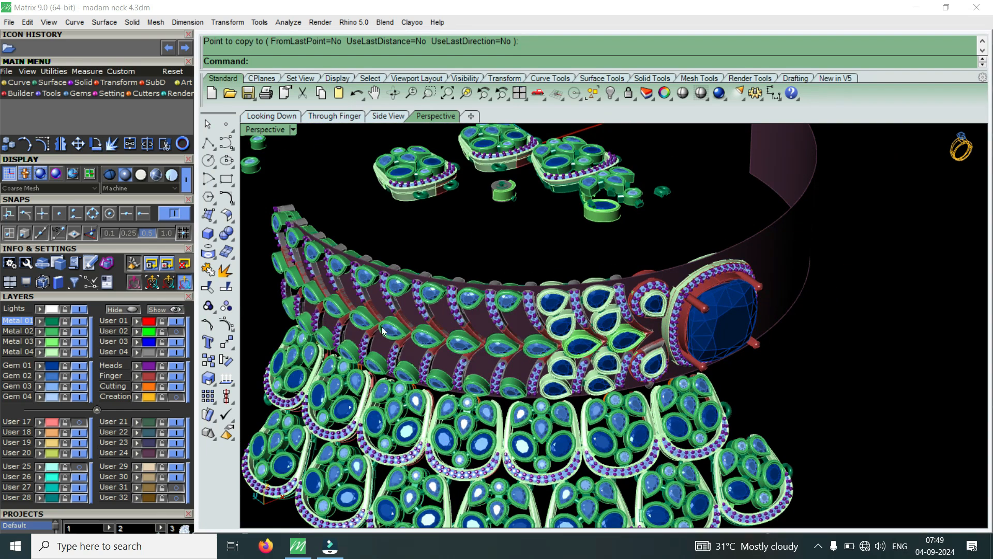
pyautogui.scroll(2, 382, 331)
pyautogui.scroll(4, 549, 399)
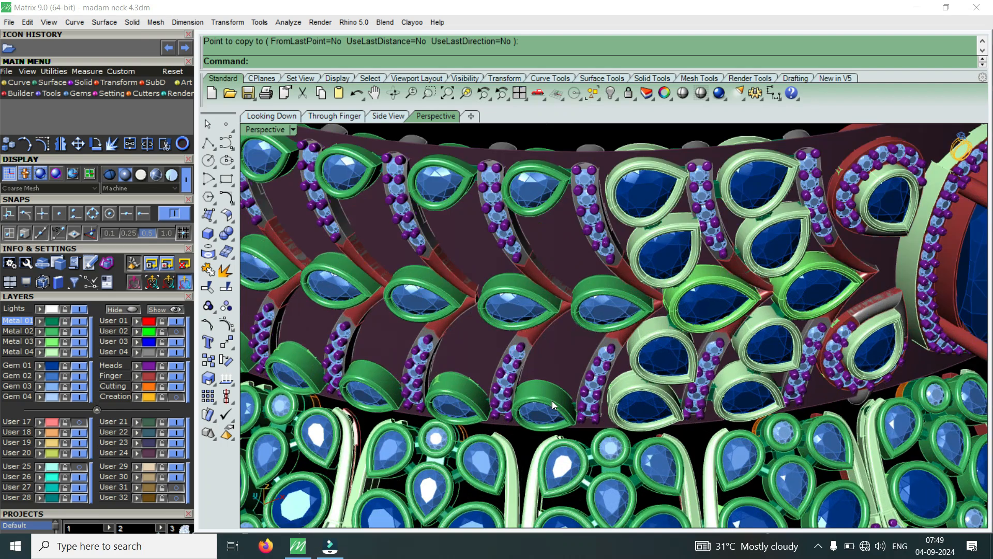
pyautogui.moveTo(537, 324); pyautogui.dragTo(550, 306, button='right')
pyautogui.scroll(4, 540, 375)
pyautogui.scroll(6, 535, 378)
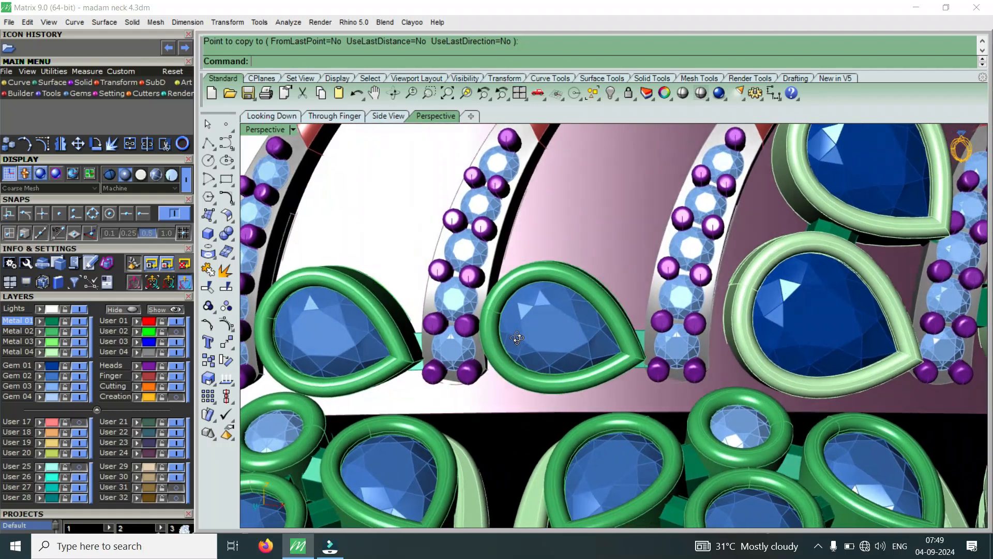
# Turn off the User 24 layer to hide the curved guide surface behind the choker
pyautogui.moveTo(517, 337); pyautogui.dragTo(514, 337, button='right')
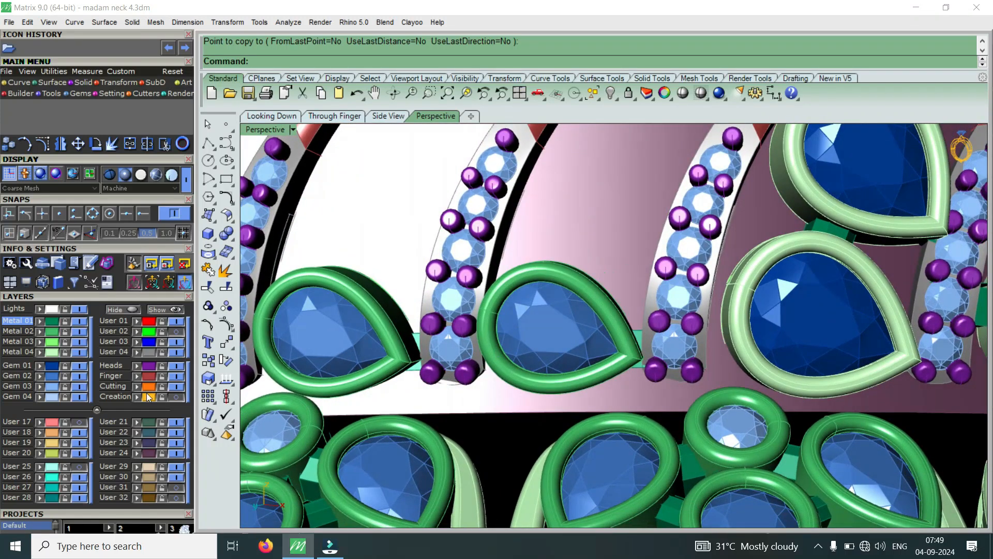
pyautogui.click(176, 454)
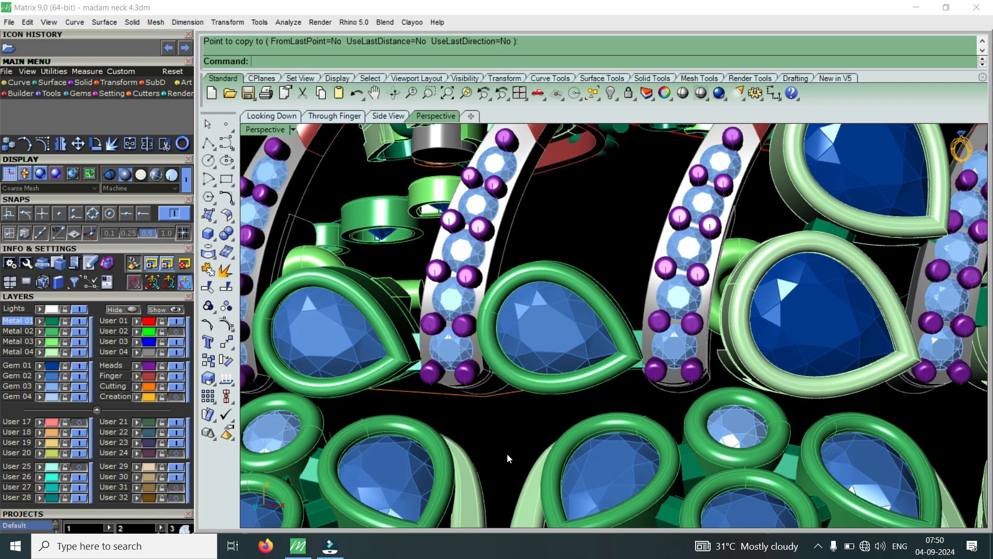
pyautogui.scroll(-4, 598, 334)
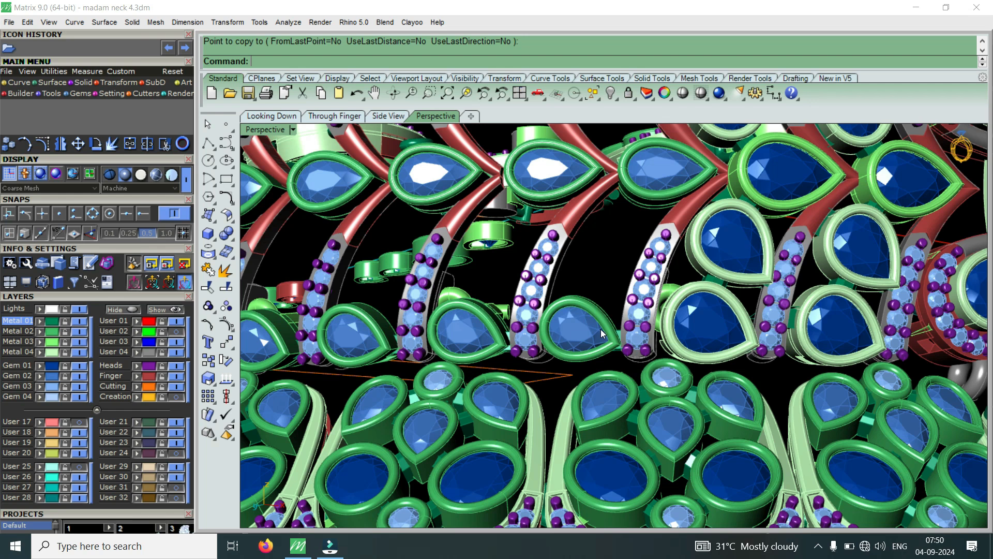
pyautogui.scroll(-3, 730, 331)
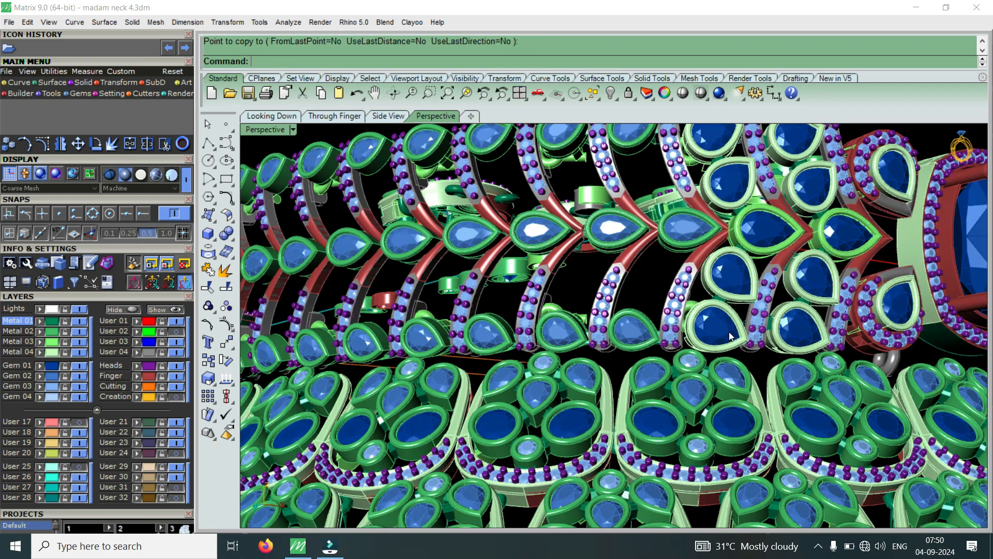
# Select the repeated two-band pear segments one after another along the curved choker to check how they are grouped
pyautogui.moveTo(616, 317); pyautogui.dragTo(648, 341, button='right')
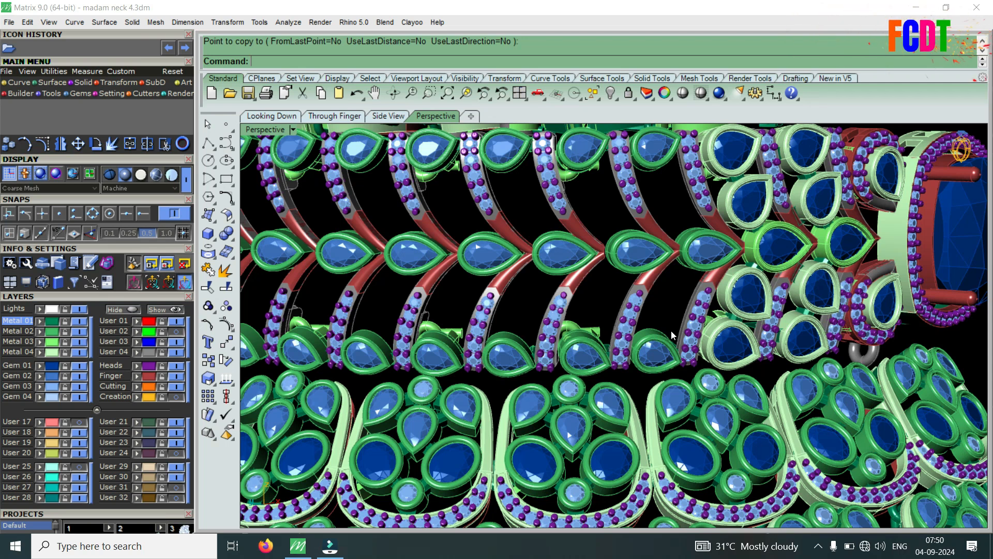
pyautogui.moveTo(694, 354); pyautogui.dragTo(659, 352, button='right')
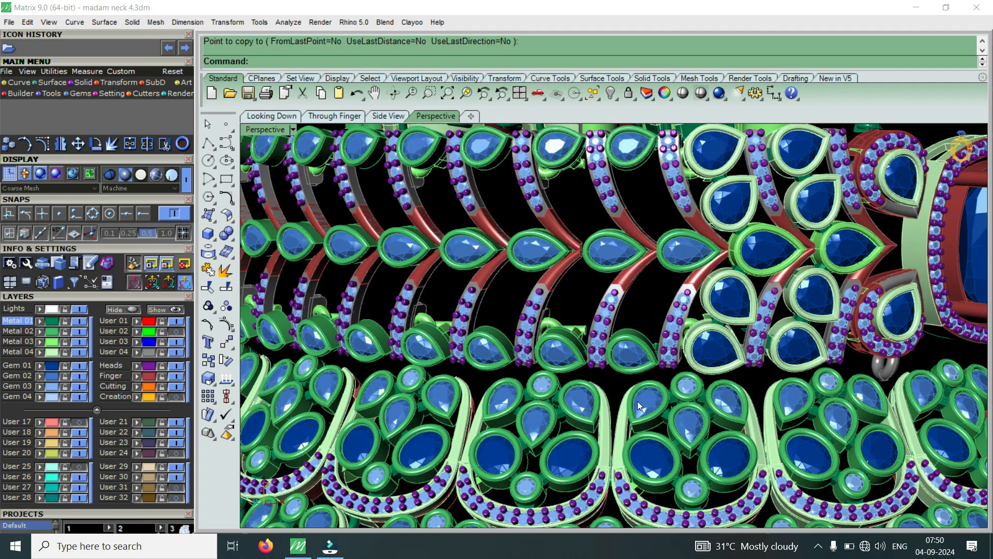
pyautogui.scroll(-4, 786, 380)
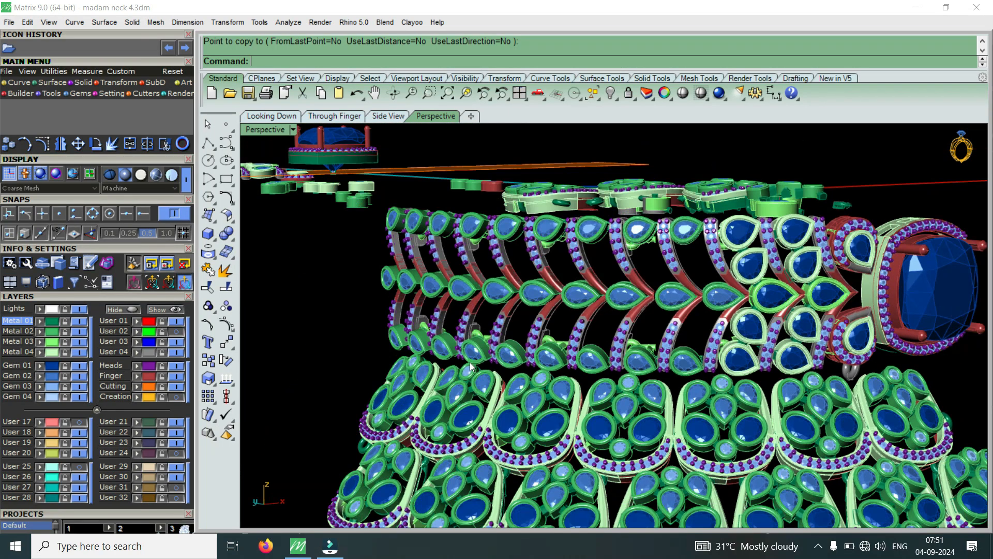
pyautogui.moveTo(491, 361); pyautogui.dragTo(529, 355, button='right')
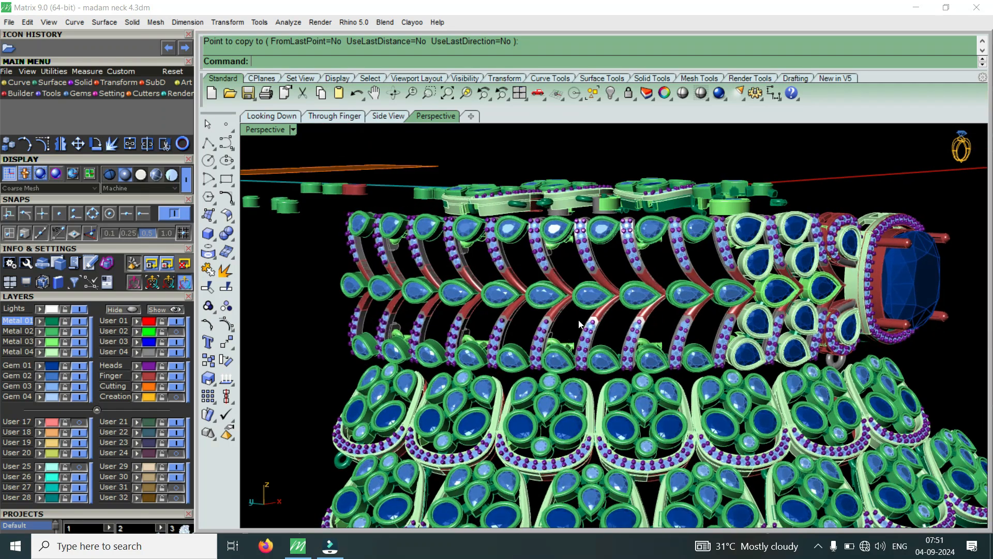
pyautogui.scroll(4, 595, 314)
pyautogui.click(611, 305)
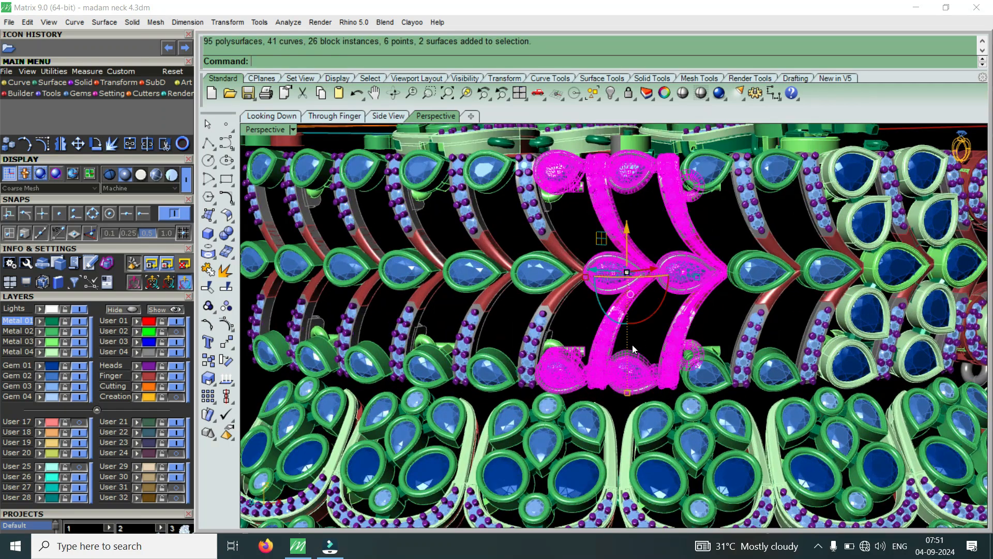
pyautogui.click(542, 290)
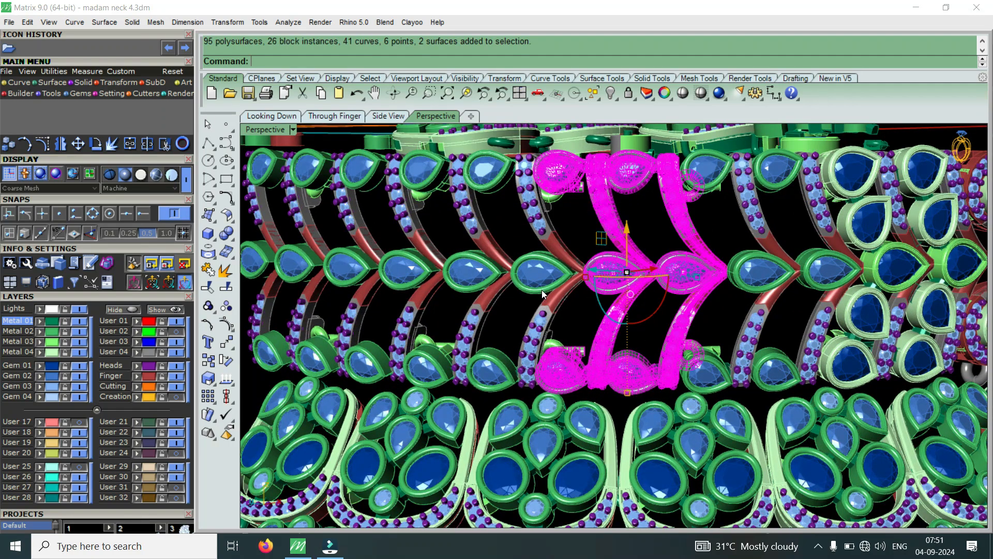
pyautogui.click(400, 284)
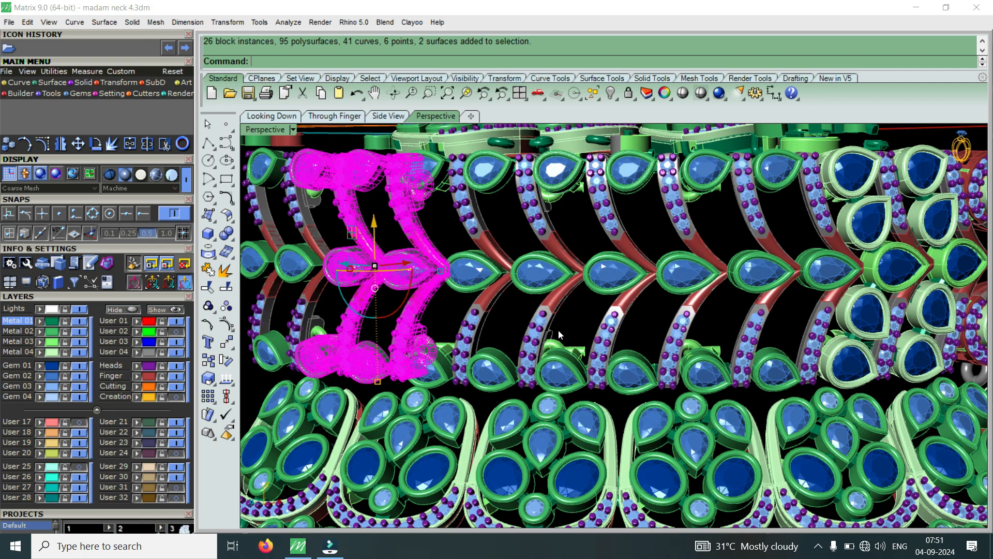
# Select the single-band dark pear clusters near the centre stone separately and together, followed by the two adjoining two-band segments
pyautogui.moveTo(799, 334); pyautogui.dragTo(837, 307, button='right')
pyautogui.click(836, 306)
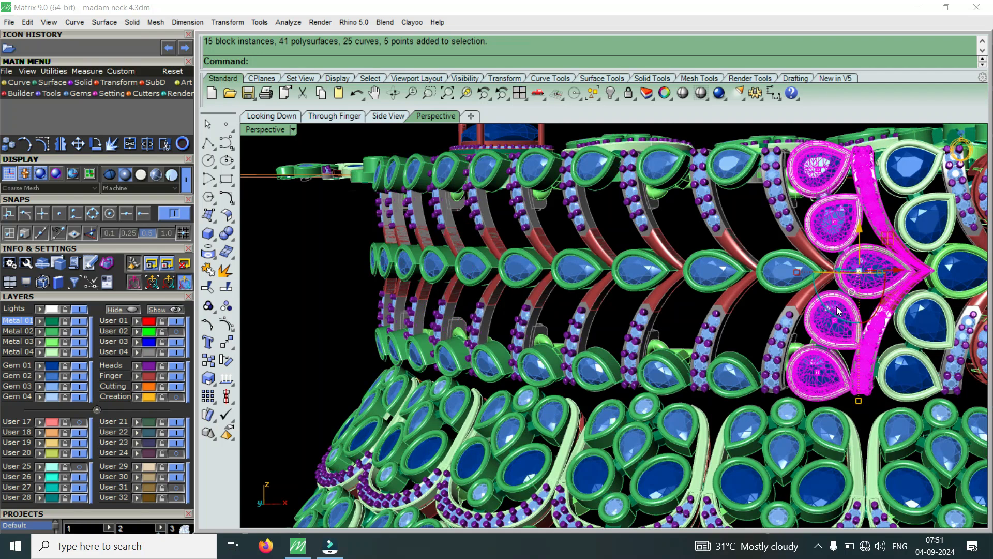
pyautogui.click(909, 329)
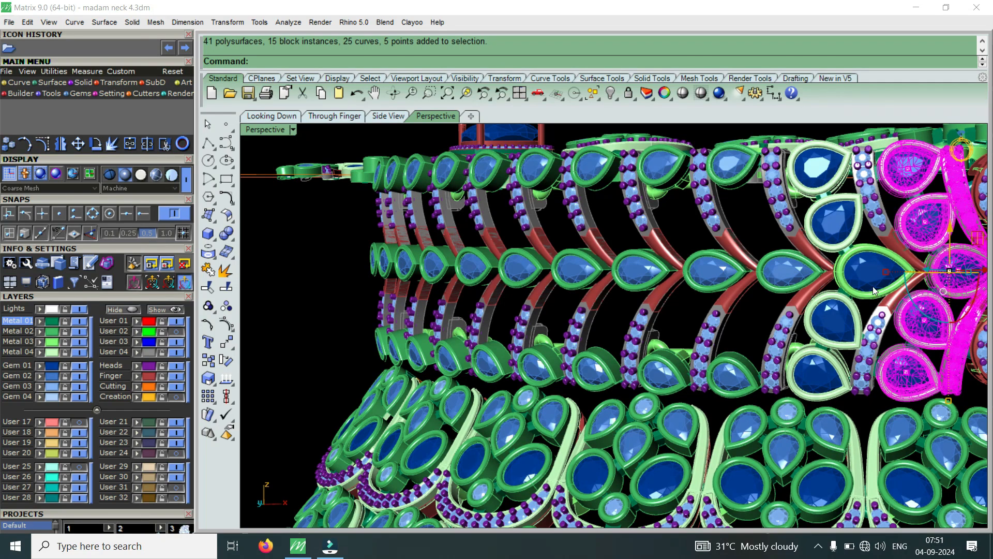
pyautogui.click(858, 281)
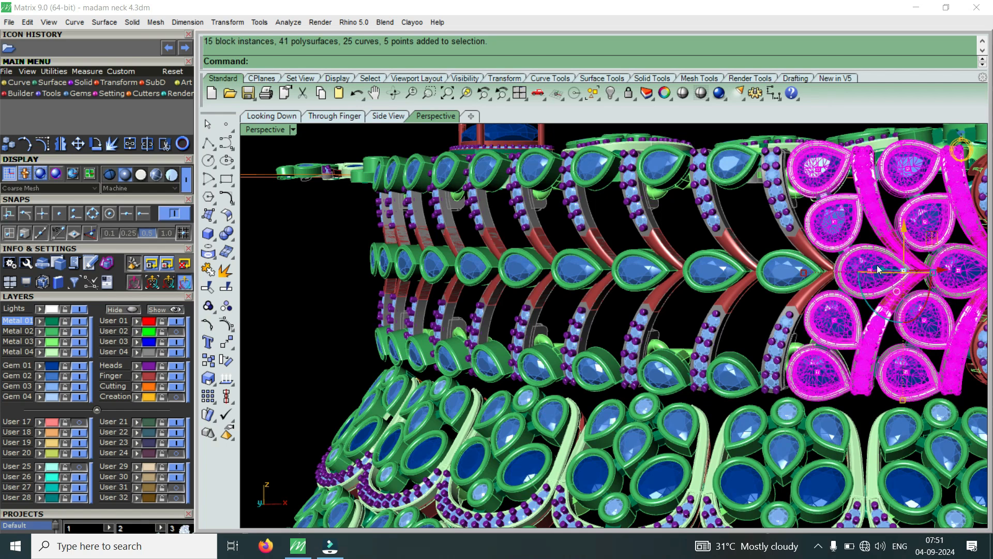
pyautogui.click(785, 286)
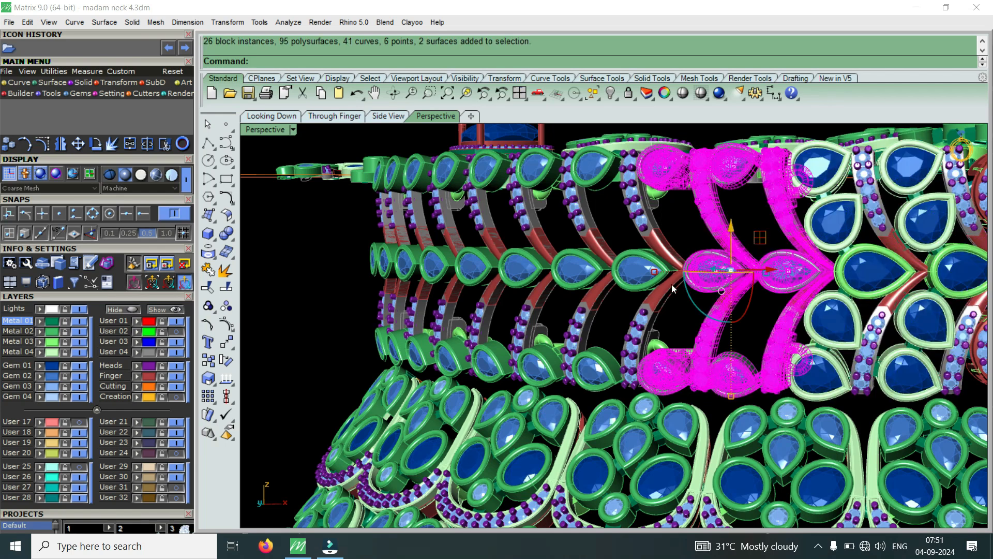
pyautogui.click(604, 277)
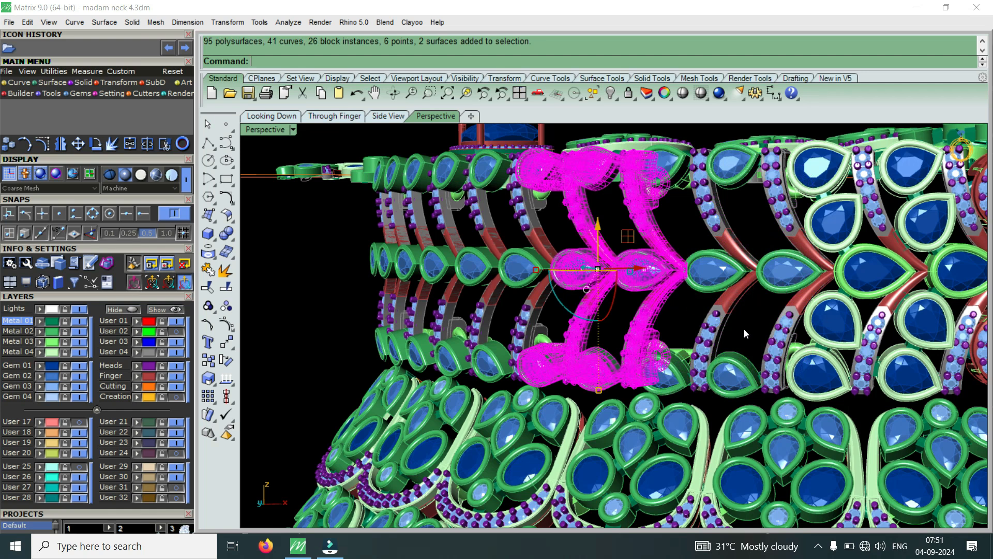
# Examine the curved choker from its far end and from behind, checking how the segments follow one another around the neck
pyautogui.scroll(-2, 751, 311)
pyautogui.scroll(-2, 574, 388)
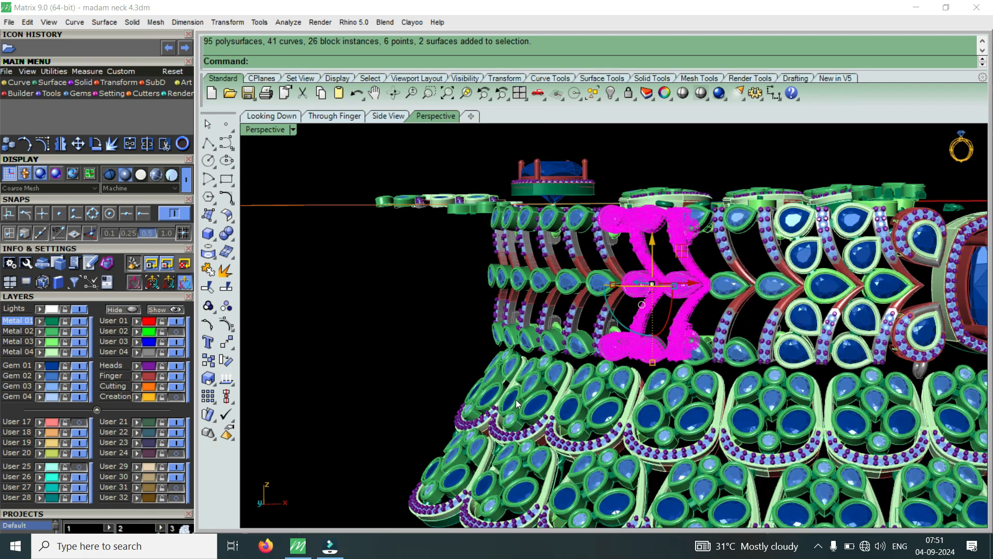
pyautogui.scroll(4, 511, 405)
pyautogui.moveTo(486, 394); pyautogui.dragTo(601, 361, button='right')
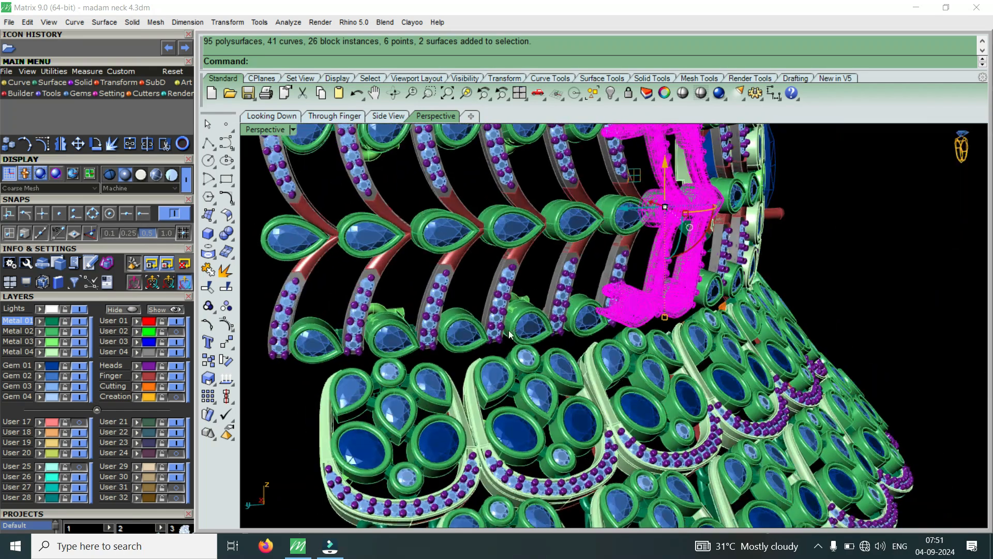
pyautogui.scroll(5, 489, 317)
pyautogui.moveTo(518, 323); pyautogui.dragTo(722, 366, button='right')
pyautogui.scroll(-8, 720, 363)
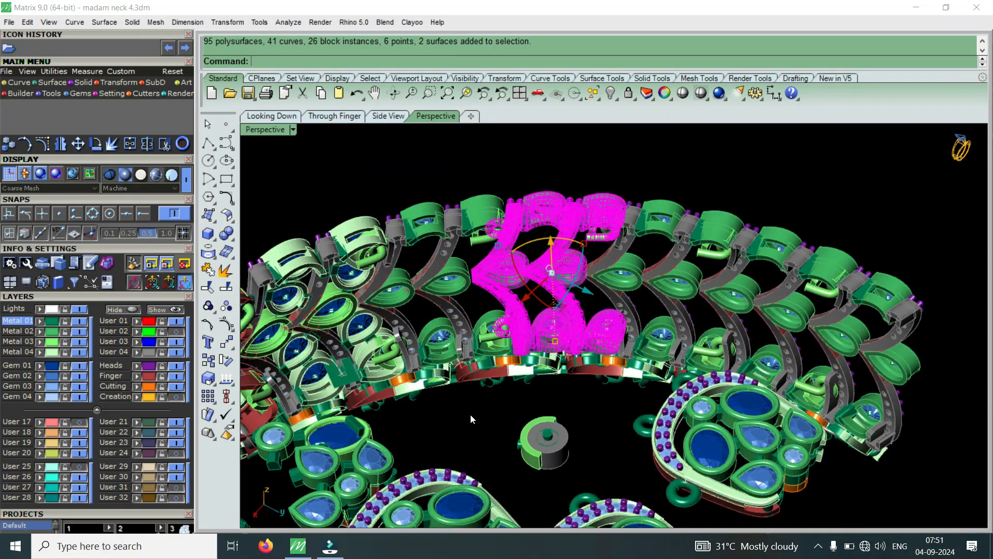
pyautogui.moveTo(587, 360); pyautogui.dragTo(426, 362, button='right')
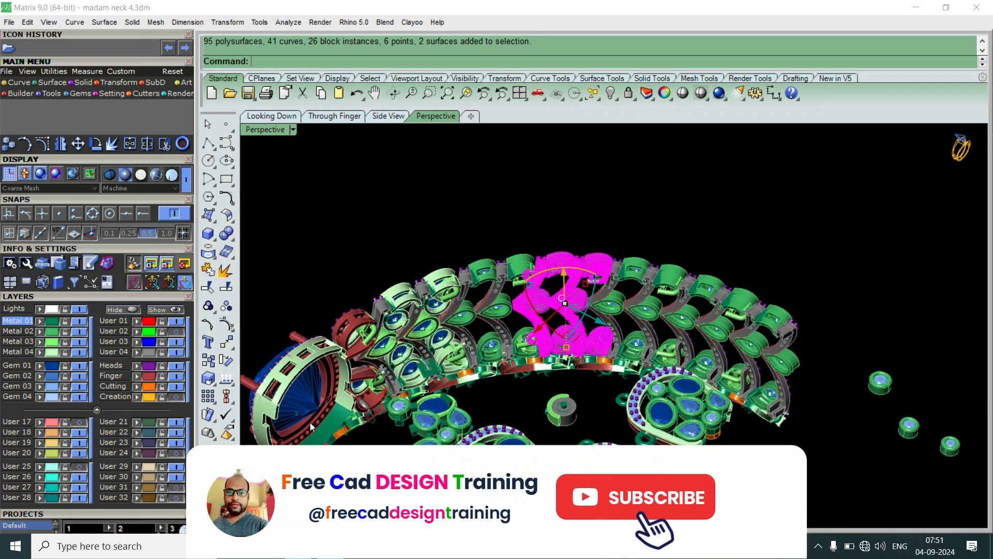
pyautogui.scroll(2, 309, 419)
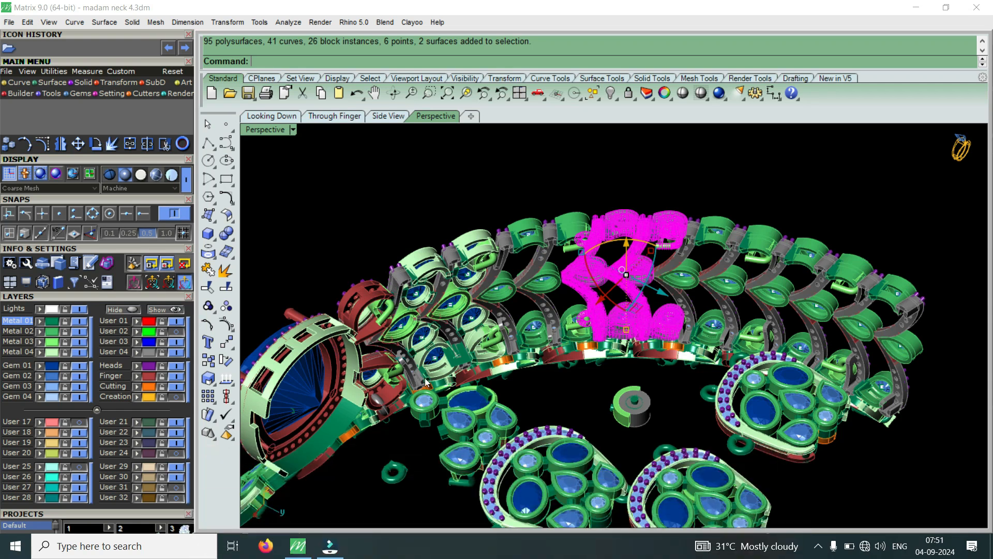
# Examine the back of the choker from the selected segment to the cushion centre stone, including the links joining the segments
pyautogui.moveTo(417, 348); pyautogui.dragTo(394, 247, button='right')
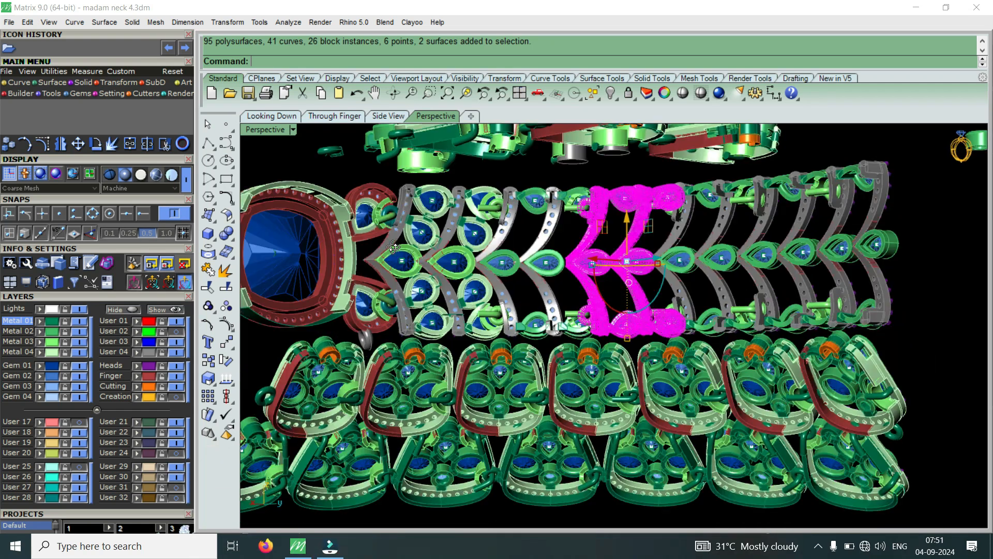
pyautogui.scroll(4, 516, 319)
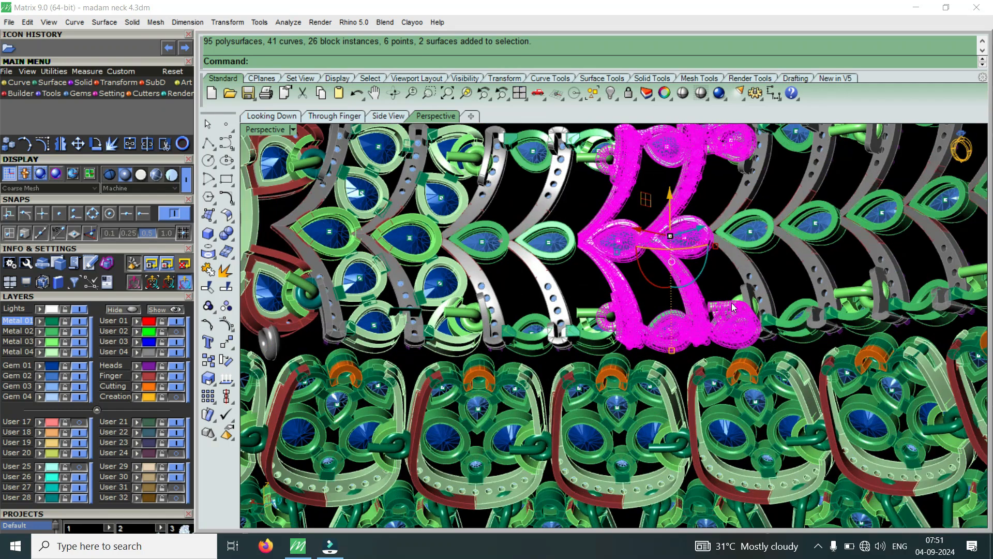
pyautogui.scroll(-5, 382, 336)
pyautogui.scroll(3, 462, 292)
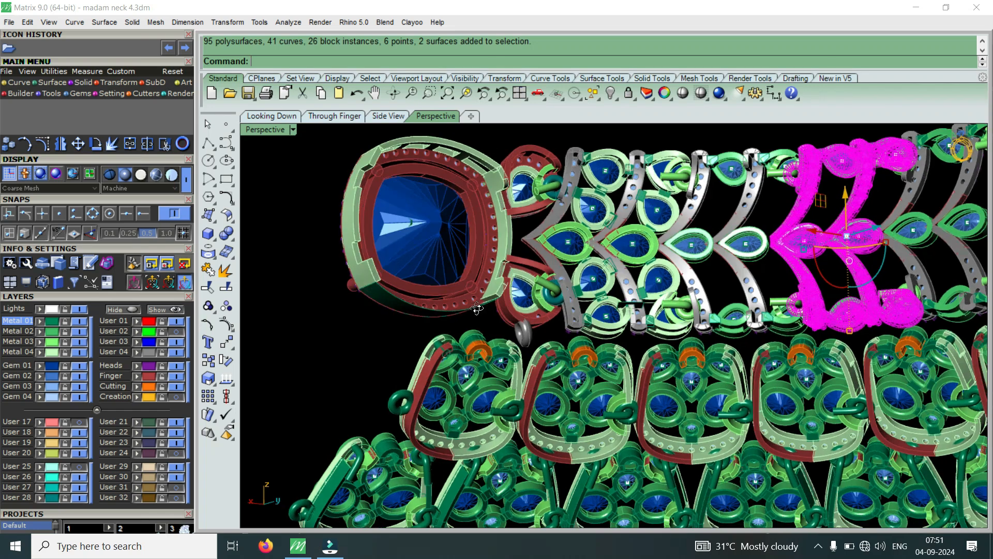
pyautogui.scroll(4, 595, 326)
pyautogui.moveTo(596, 325); pyautogui.dragTo(589, 302, button='right')
pyautogui.moveTo(340, 400); pyautogui.dragTo(351, 369, button='right')
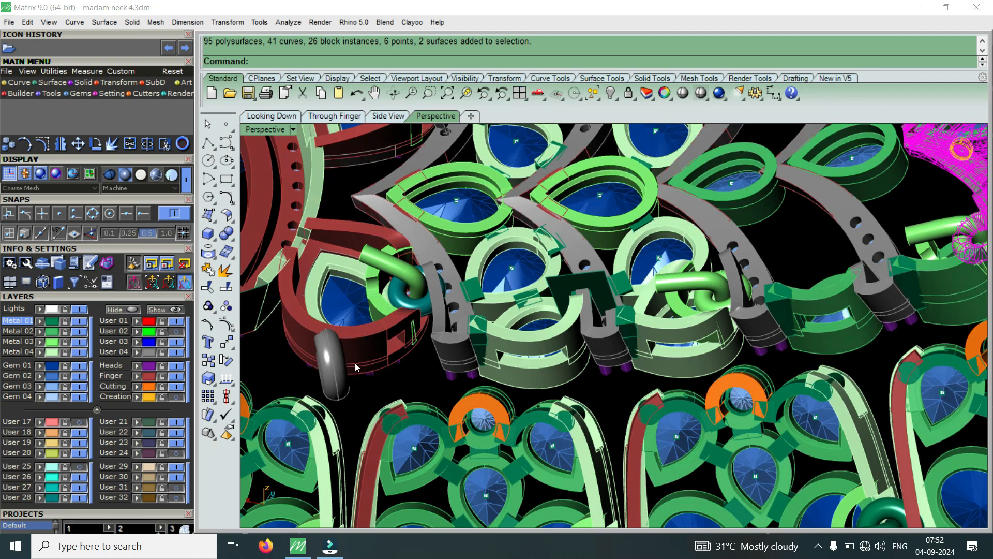
# Examine the grey ring under the red pear setting and the gap to the tops of the pendant frames
pyautogui.scroll(-4, 396, 344)
pyautogui.scroll(2, 354, 383)
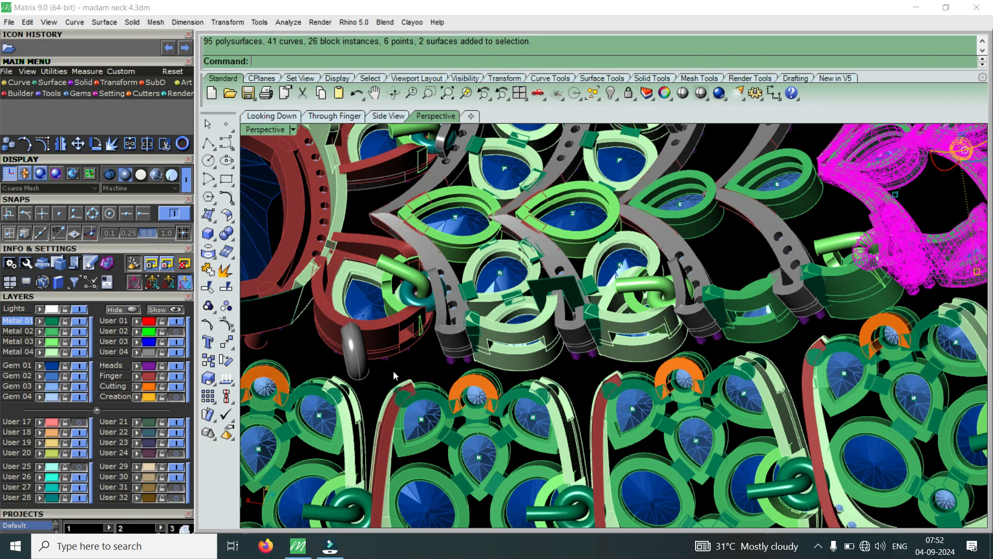
pyautogui.scroll(5, 418, 367)
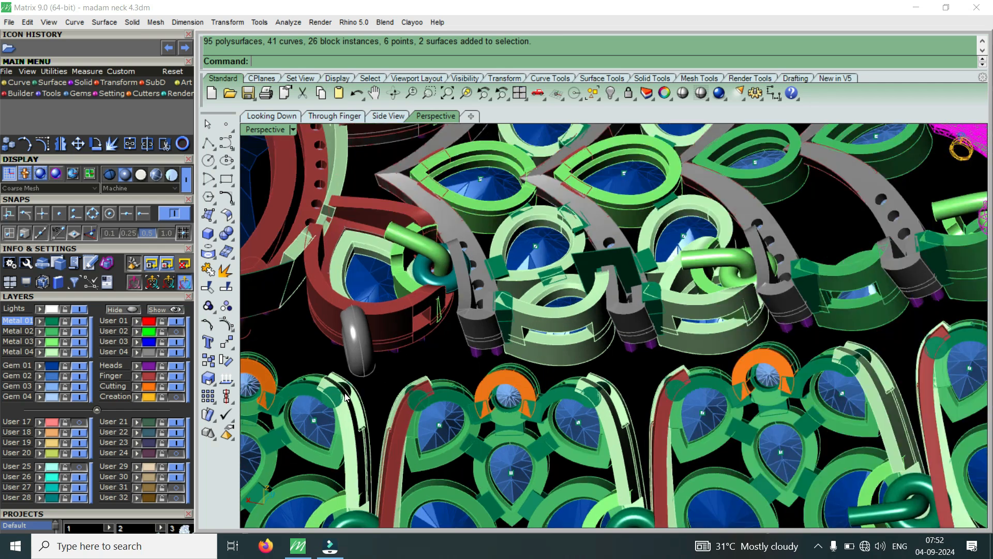
pyautogui.moveTo(348, 390); pyautogui.dragTo(424, 219, button='right')
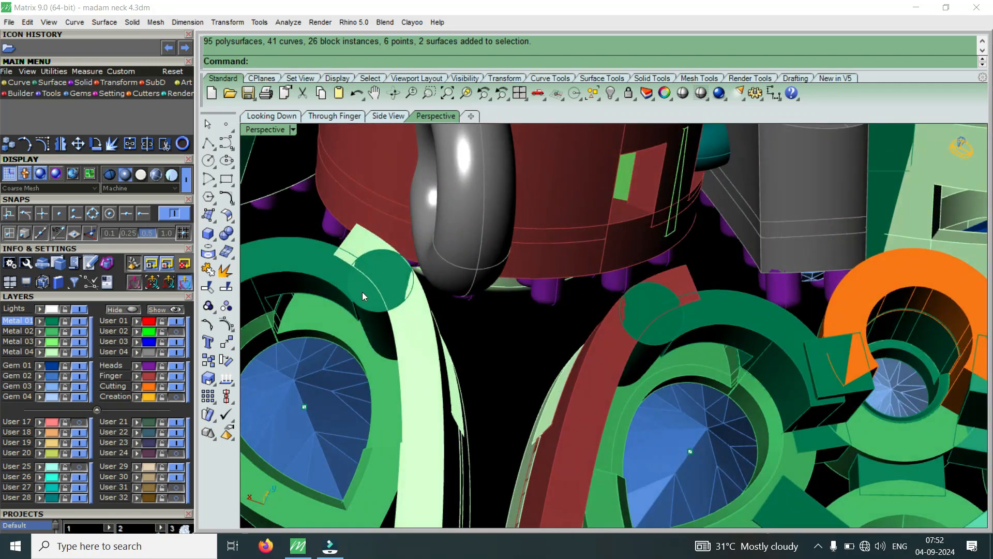
pyautogui.moveTo(451, 326); pyautogui.dragTo(616, 402, button='right')
pyautogui.scroll(4, 739, 399)
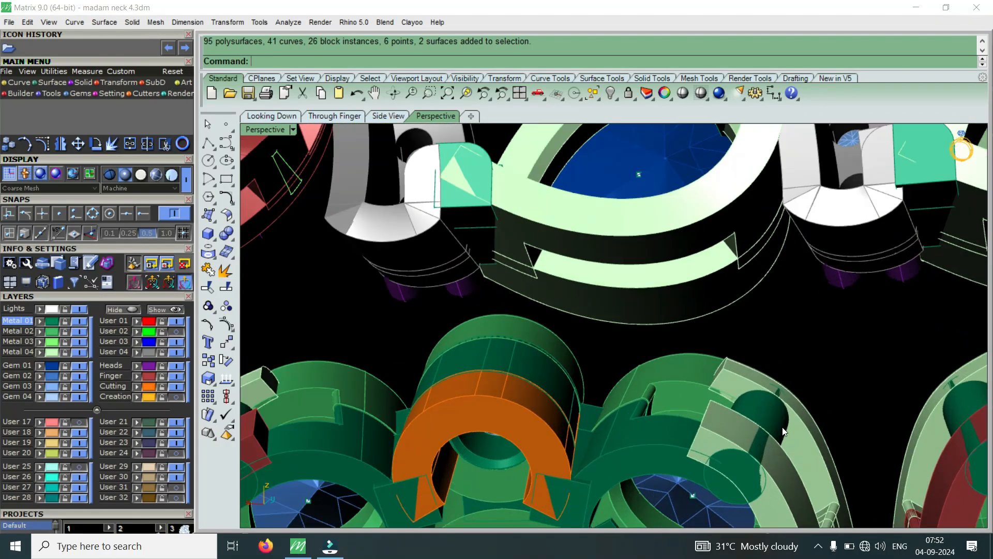
# Examine the orange half-rings on the pendant tops against the slotted pear settings along the choker's lower edge
pyautogui.scroll(-6, 721, 424)
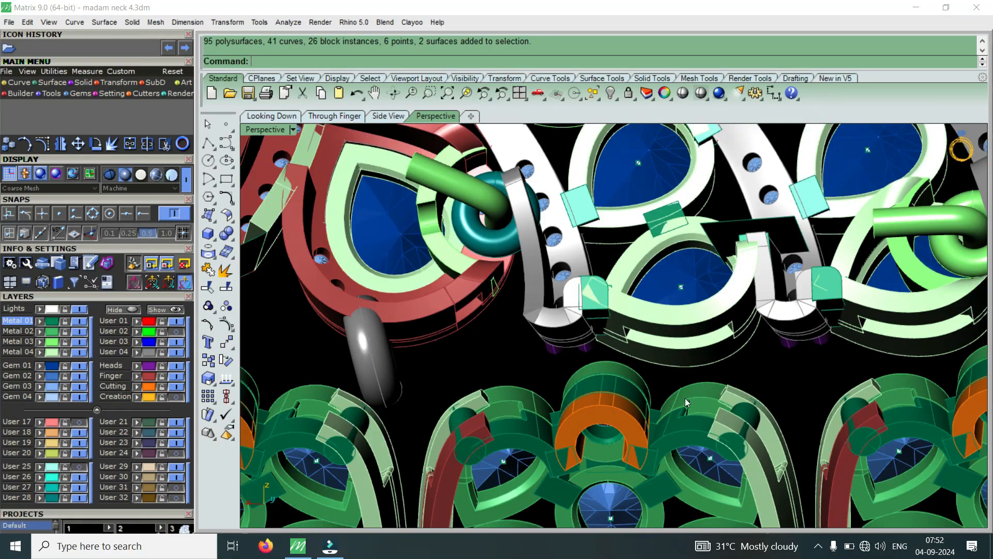
pyautogui.scroll(-3, 660, 428)
pyautogui.scroll(3, 750, 429)
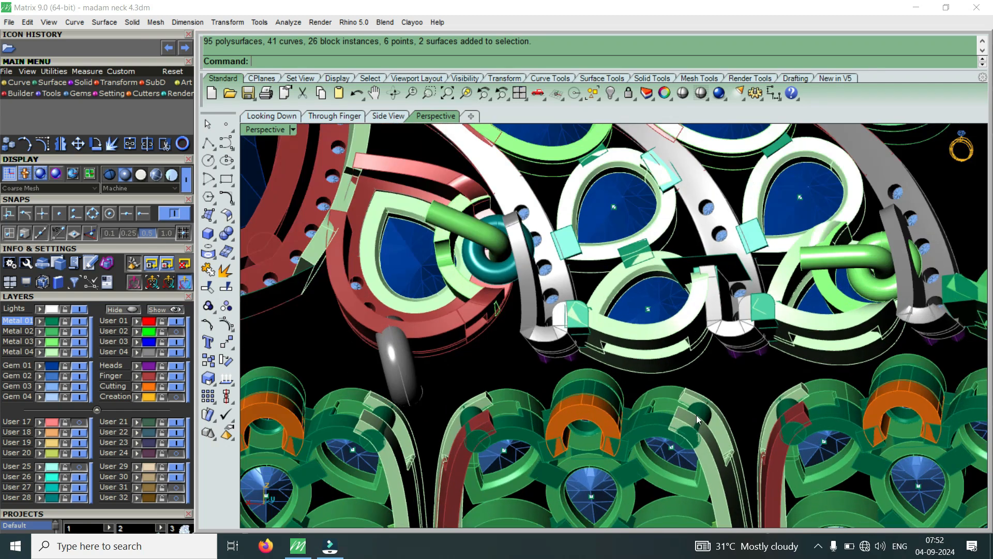
pyautogui.scroll(-3, 638, 352)
pyautogui.scroll(2, 788, 370)
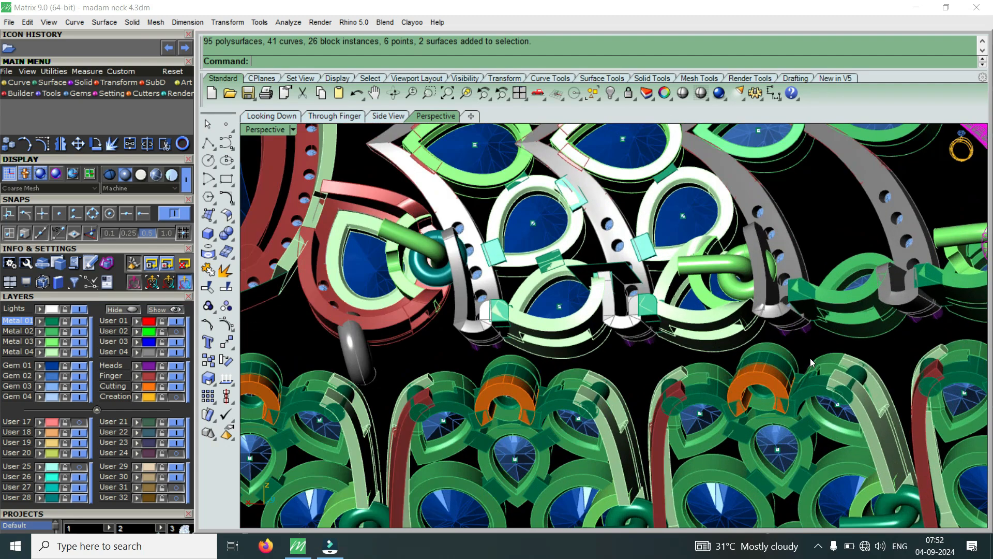
pyautogui.scroll(3, 854, 368)
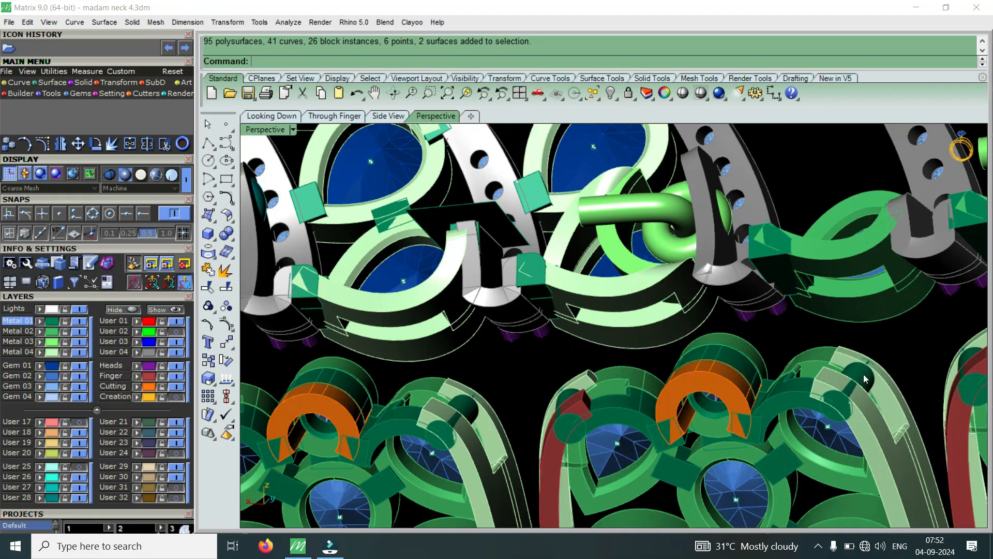
pyautogui.scroll(4, 860, 223)
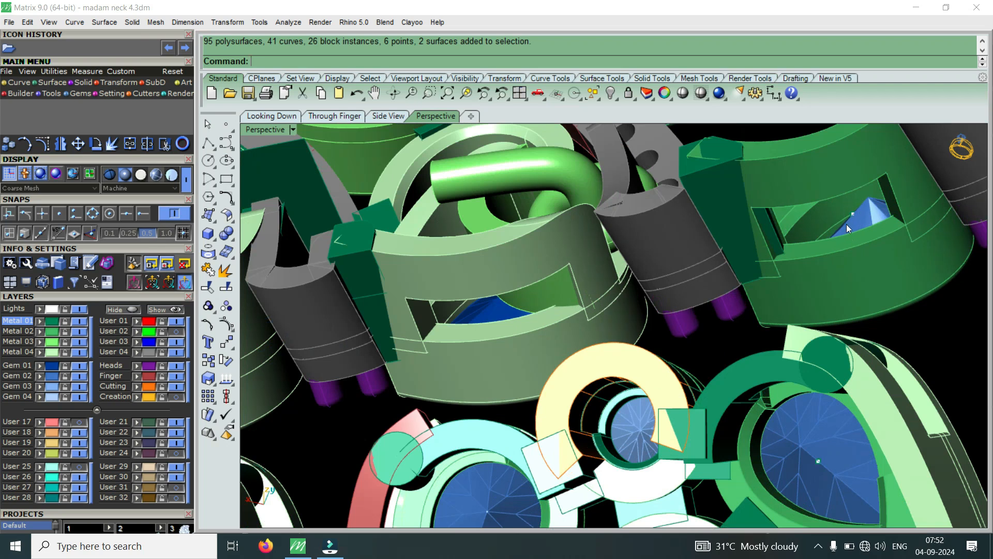
pyautogui.scroll(-1, 846, 224)
pyautogui.scroll(-8, 688, 299)
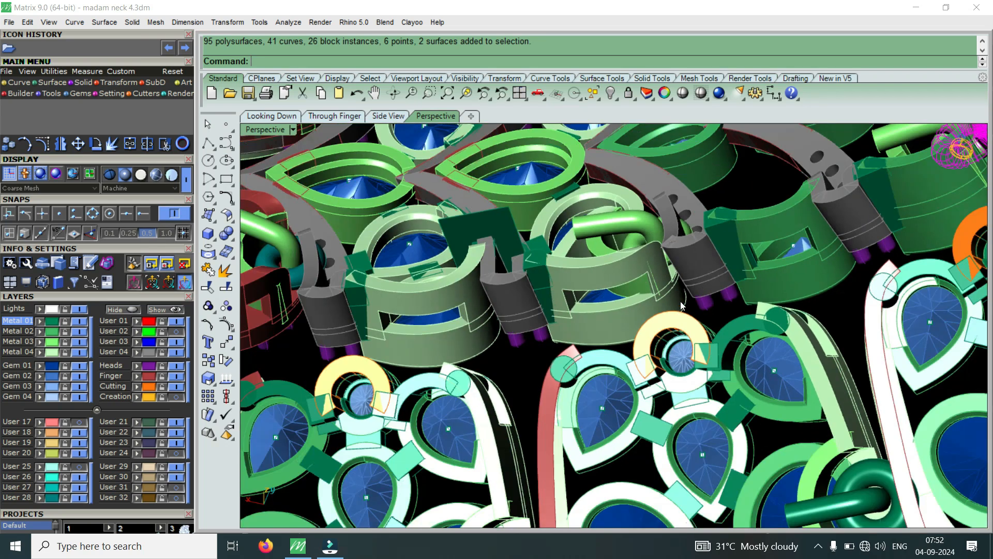
# Examine the choker from the front beside the cushion centre stone, including its clustered pear settings and curved grey bands
pyautogui.moveTo(681, 302); pyautogui.dragTo(715, 387, button='right')
pyautogui.scroll(-8, 702, 398)
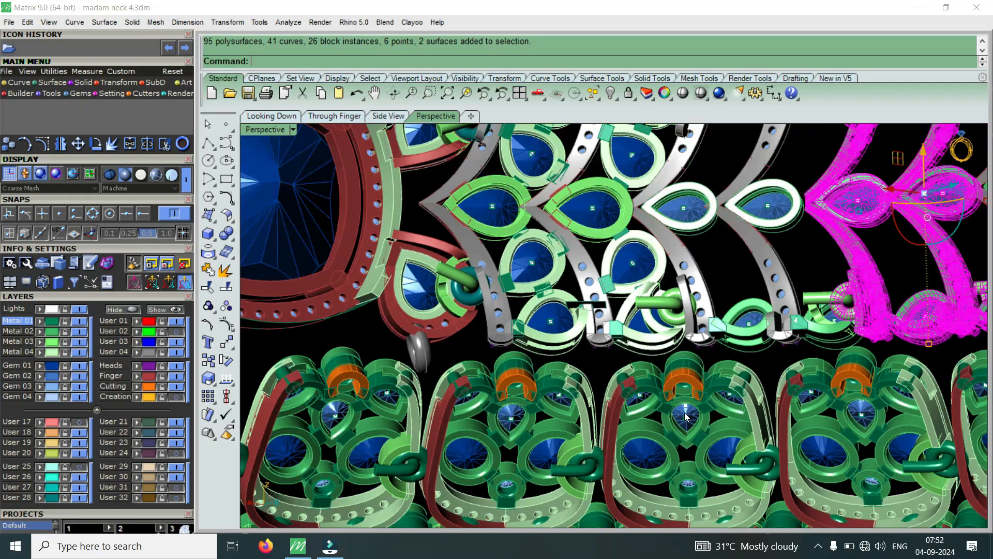
pyautogui.scroll(8, 668, 256)
pyautogui.scroll(2, 665, 265)
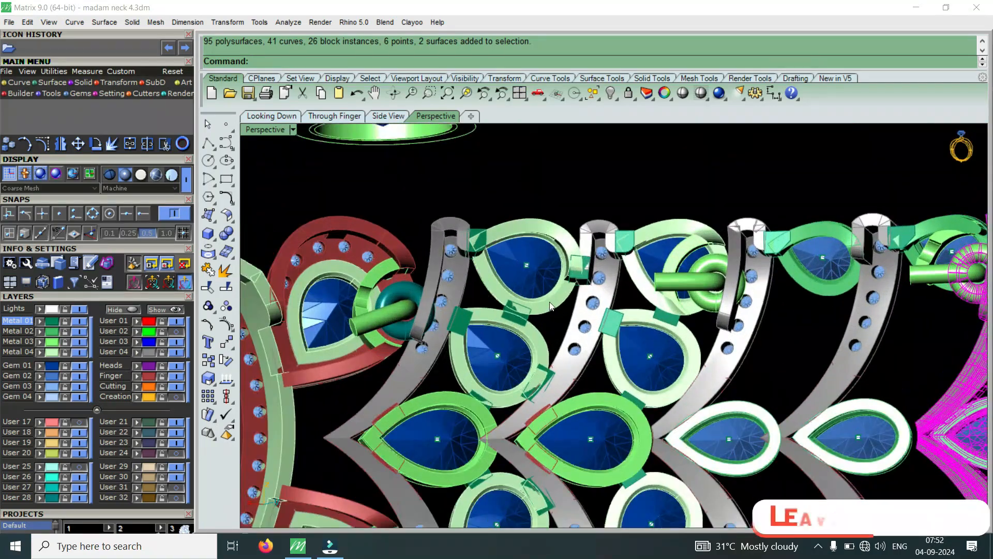
pyautogui.scroll(-3, 576, 256)
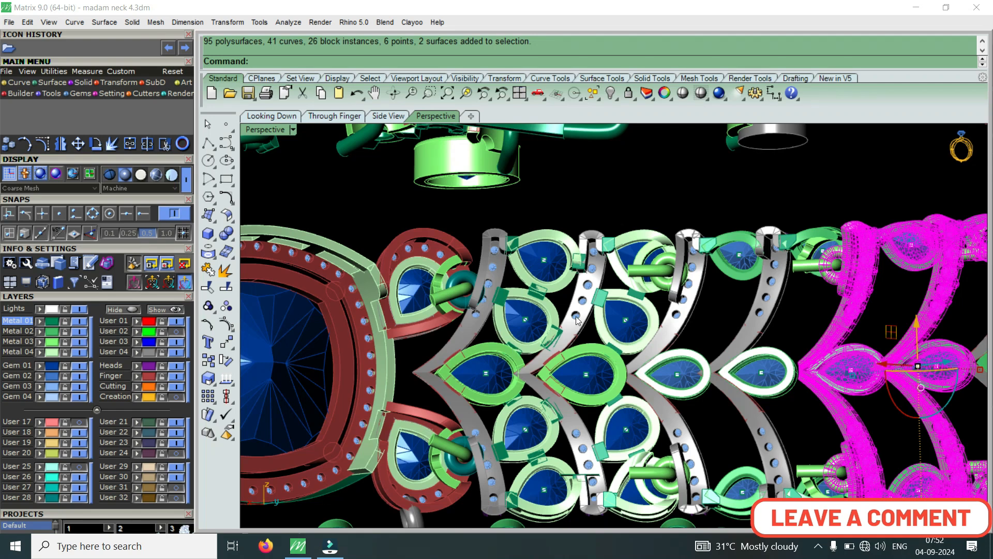
pyautogui.scroll(-2, 592, 352)
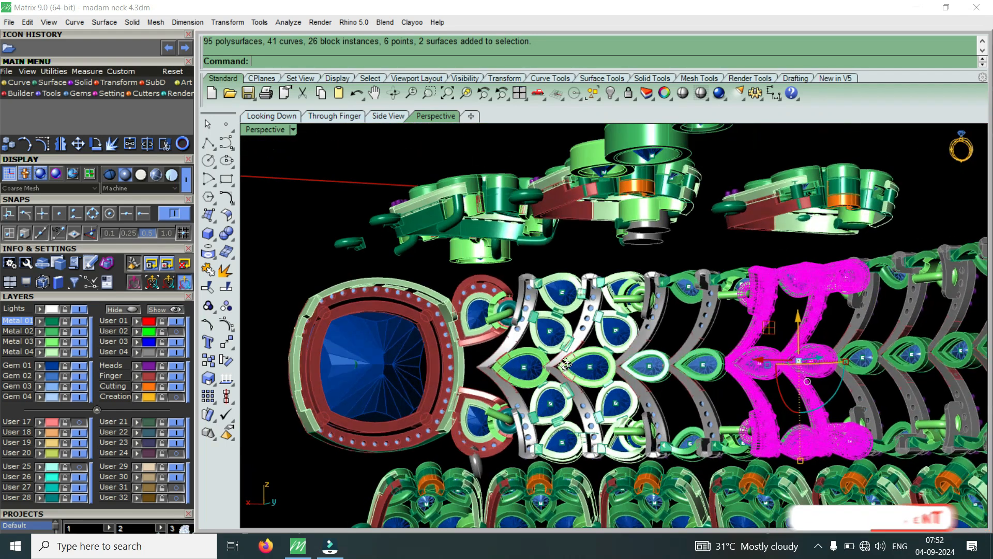
pyautogui.scroll(2, 456, 363)
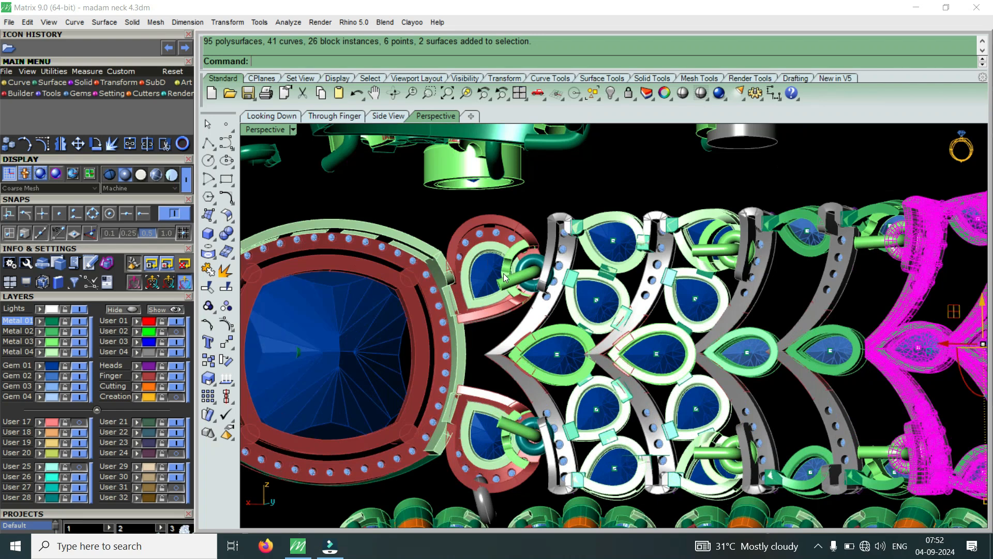
pyautogui.scroll(-1, 580, 325)
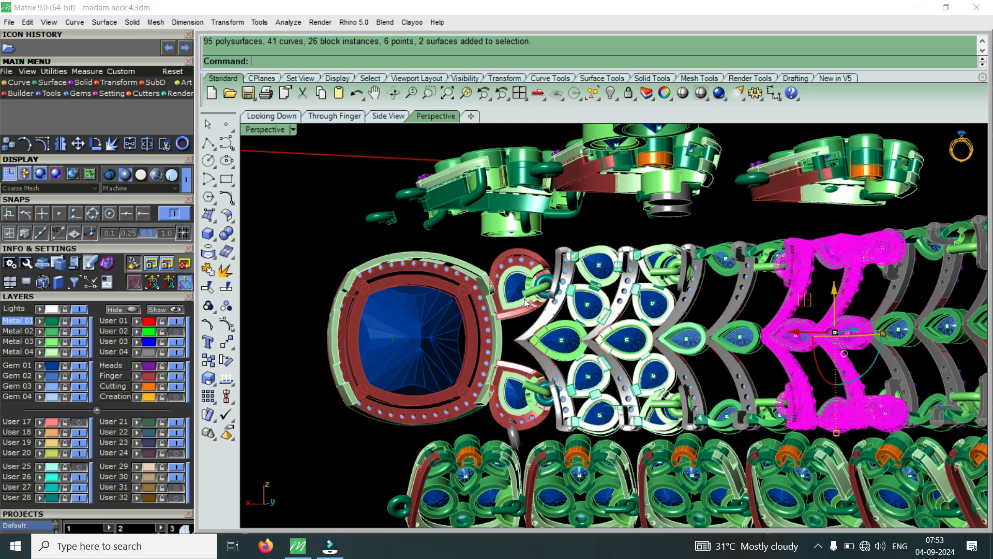
# Examine the green link rings from the red pear settings beside the centre stone along the choker's edges to the selected segment
pyautogui.scroll(4, 479, 298)
pyautogui.scroll(-5, 582, 297)
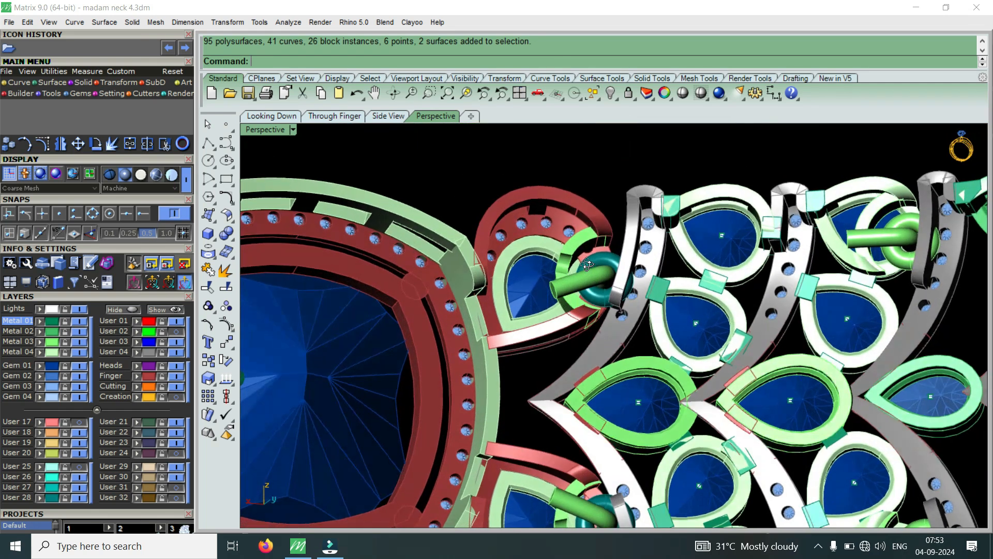
pyautogui.scroll(4, 598, 268)
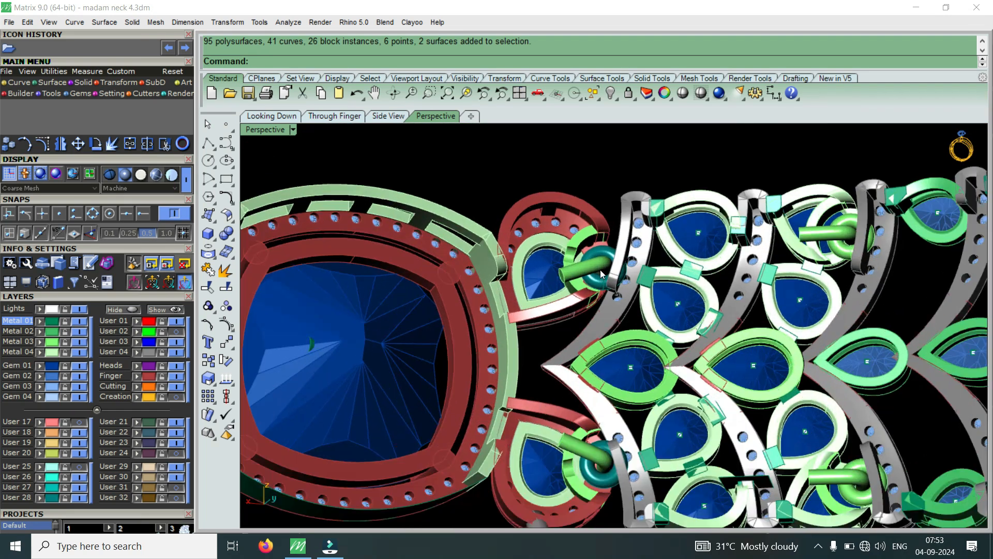
pyautogui.scroll(-4, 591, 268)
pyautogui.scroll(-2, 764, 253)
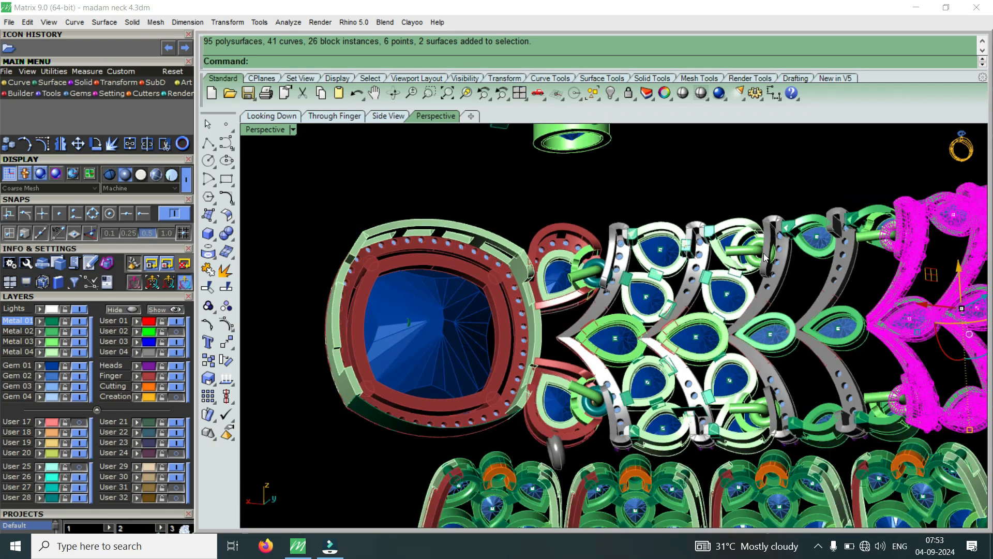
pyautogui.scroll(2, 724, 271)
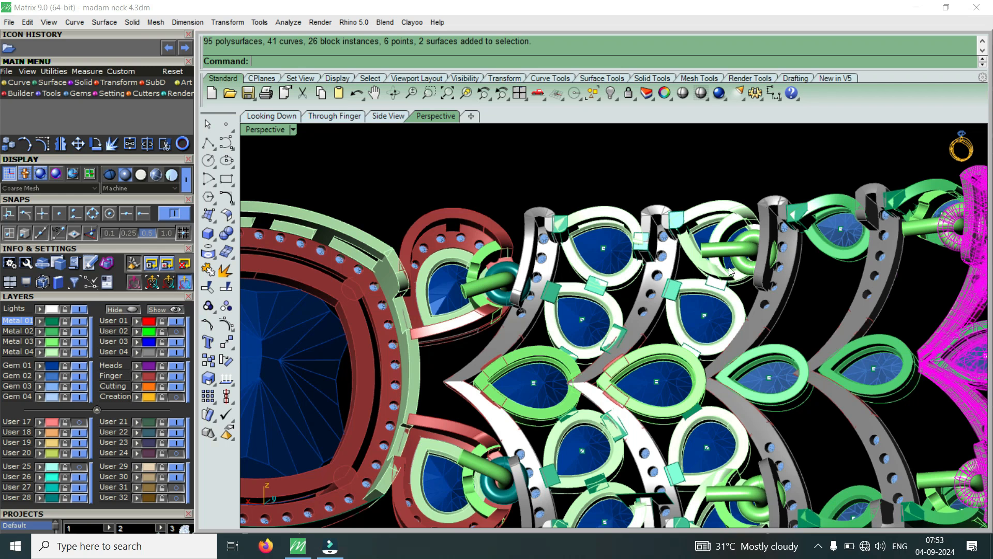
pyautogui.moveTo(766, 254); pyautogui.dragTo(710, 262, button='right')
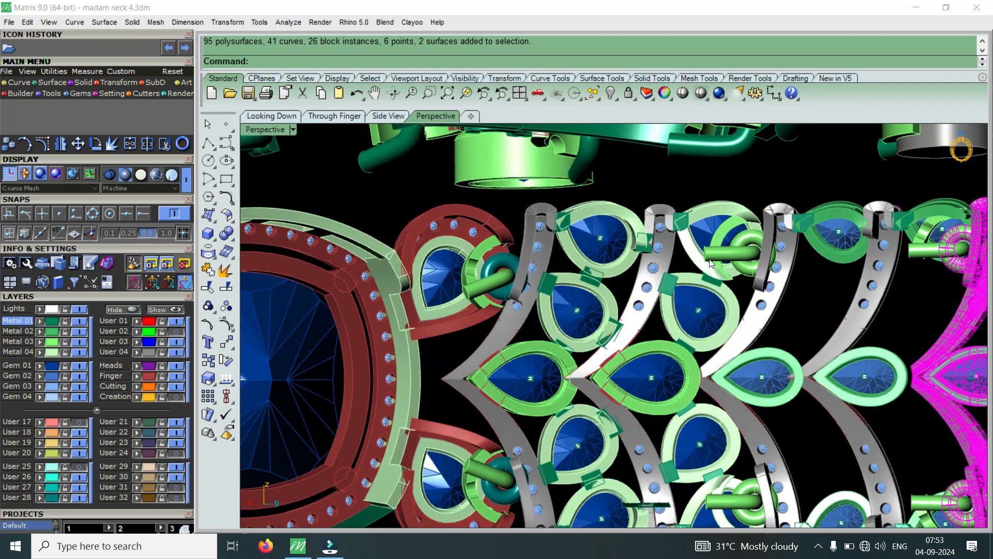
pyautogui.scroll(-4, 709, 260)
pyautogui.scroll(4, 863, 317)
pyautogui.moveTo(864, 318); pyautogui.dragTo(799, 319, button='right')
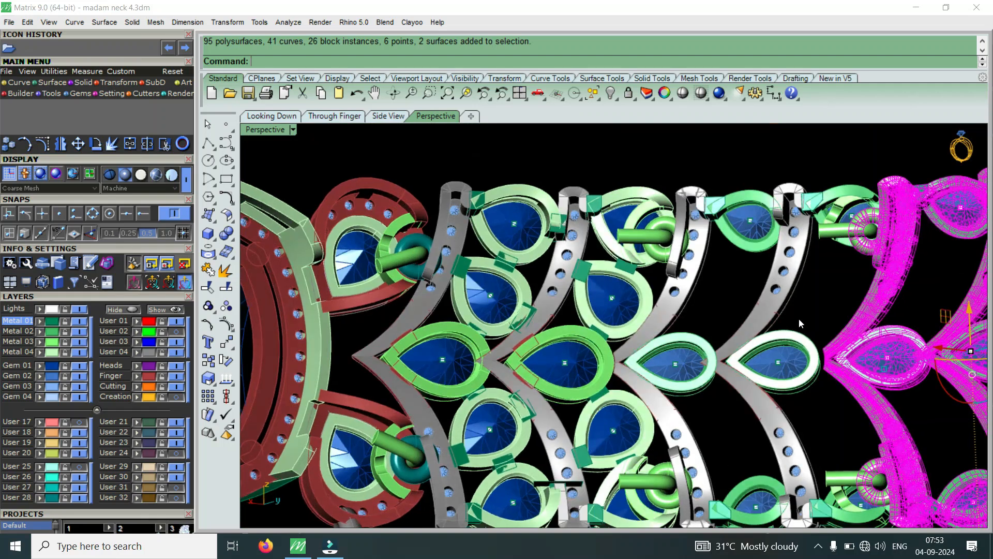
pyautogui.scroll(-5, 799, 318)
pyautogui.scroll(2, 954, 290)
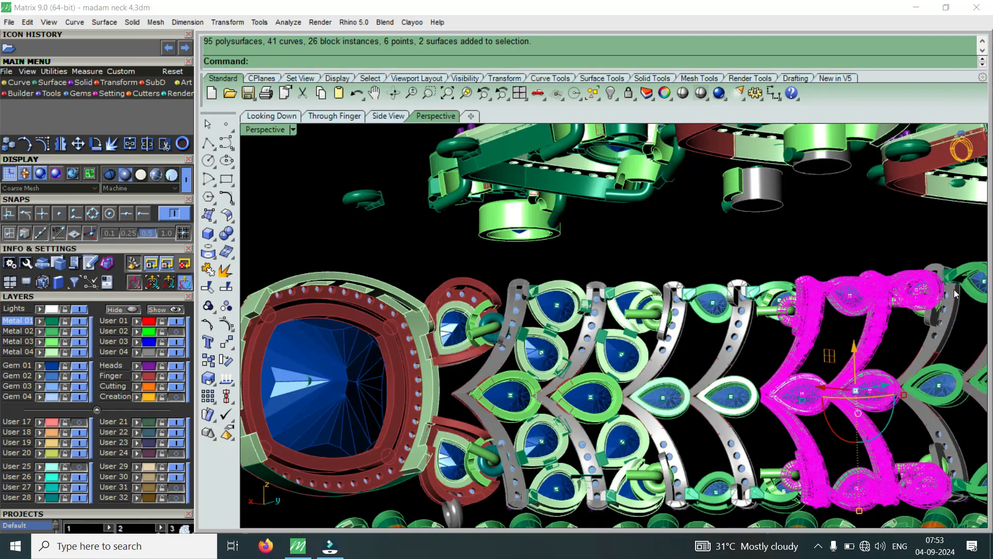
# Clear the selection and examine where the grey V-shaped bands meet the middle row of pear settings
pyautogui.press('Escape')
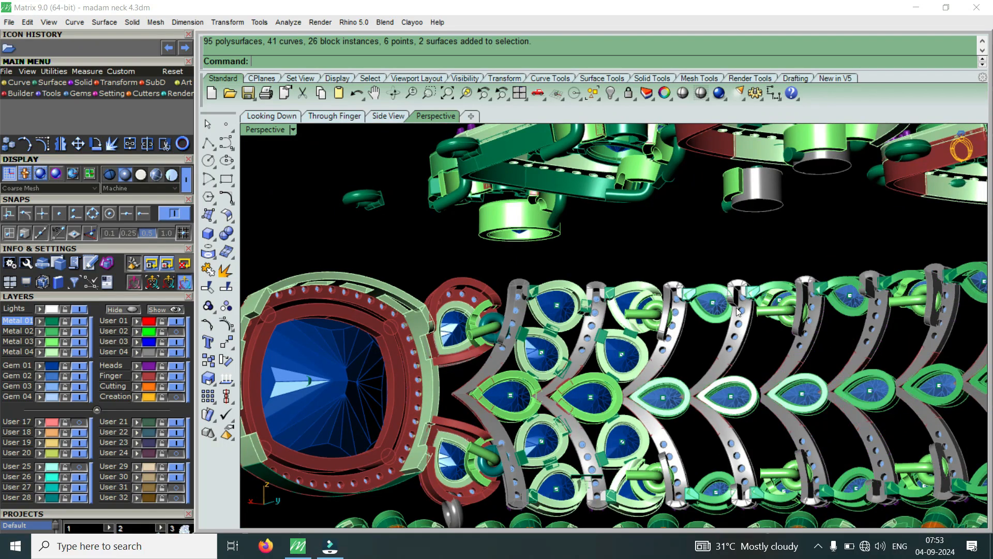
pyautogui.scroll(-6, 737, 307)
pyautogui.moveTo(787, 332); pyautogui.dragTo(811, 336, button='right')
pyautogui.scroll(2, 813, 310)
pyautogui.scroll(6, 834, 278)
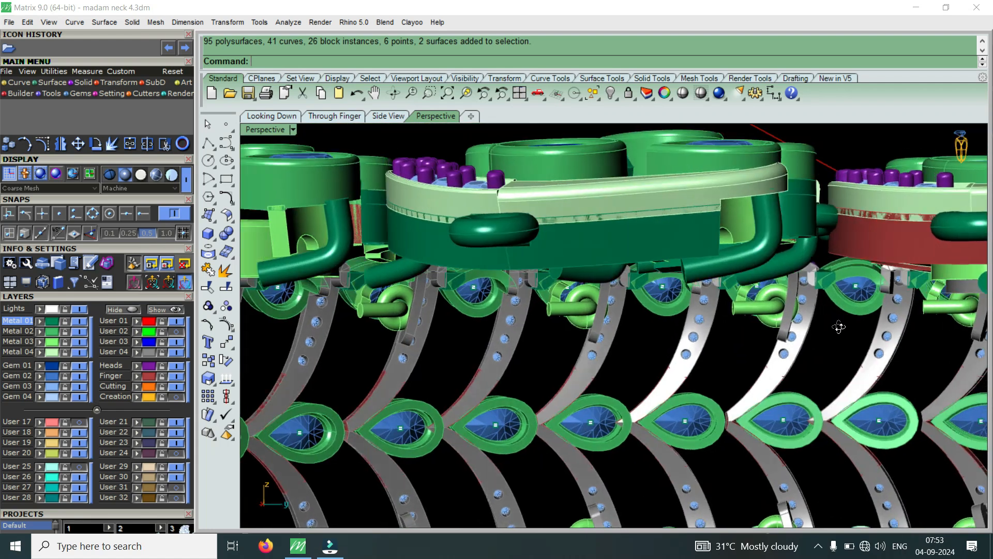
pyautogui.moveTo(839, 327); pyautogui.dragTo(827, 318, button='right')
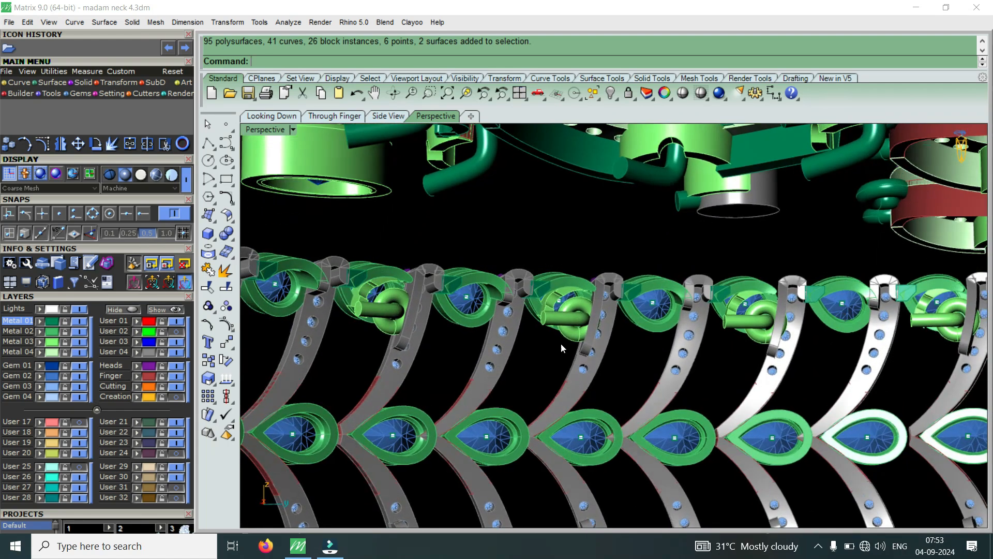
pyautogui.moveTo(616, 284); pyautogui.dragTo(562, 401, button='right')
pyautogui.scroll(8, 597, 294)
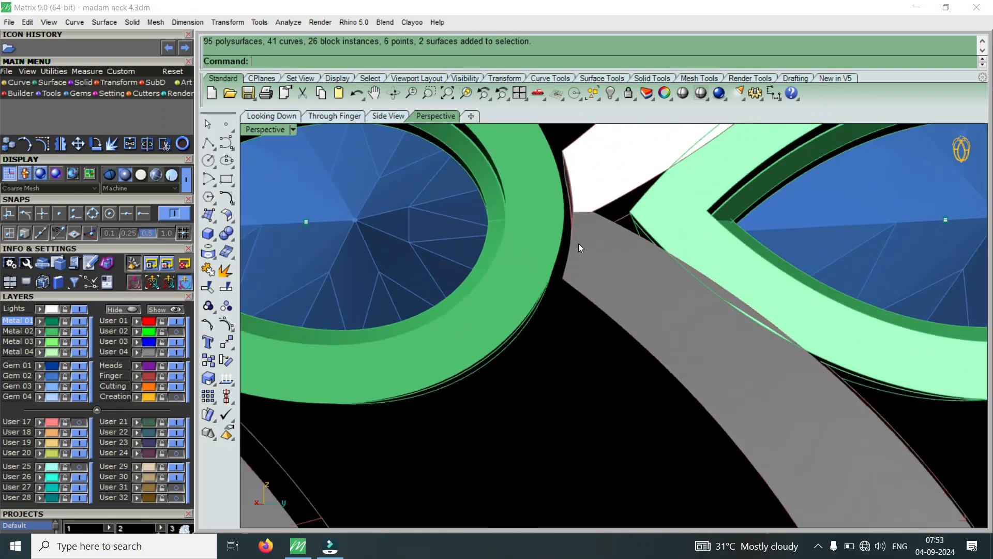
# Select a two-band segment midway along the choker and examine where its V tip meets the preceding pear setting
pyautogui.moveTo(578, 243); pyautogui.dragTo(529, 434, button='right')
pyautogui.scroll(-5, 541, 343)
pyautogui.scroll(-6, 523, 355)
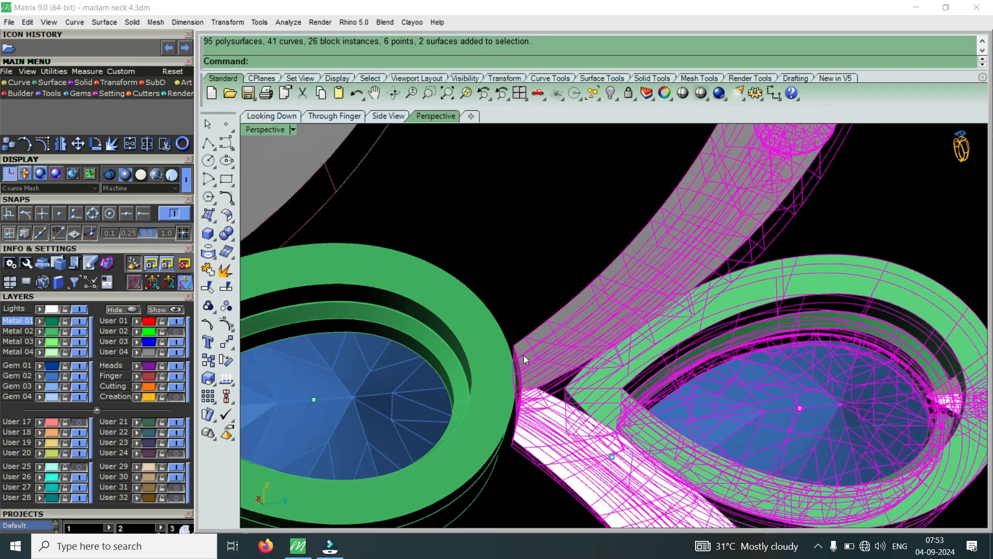
pyautogui.scroll(-3, 554, 330)
pyautogui.scroll(-1, 556, 320)
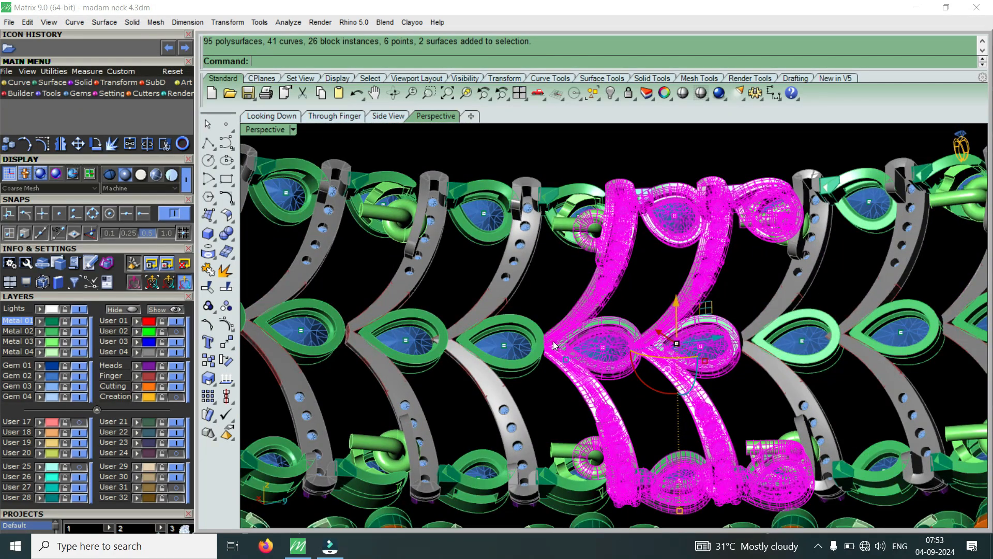
pyautogui.scroll(5, 554, 343)
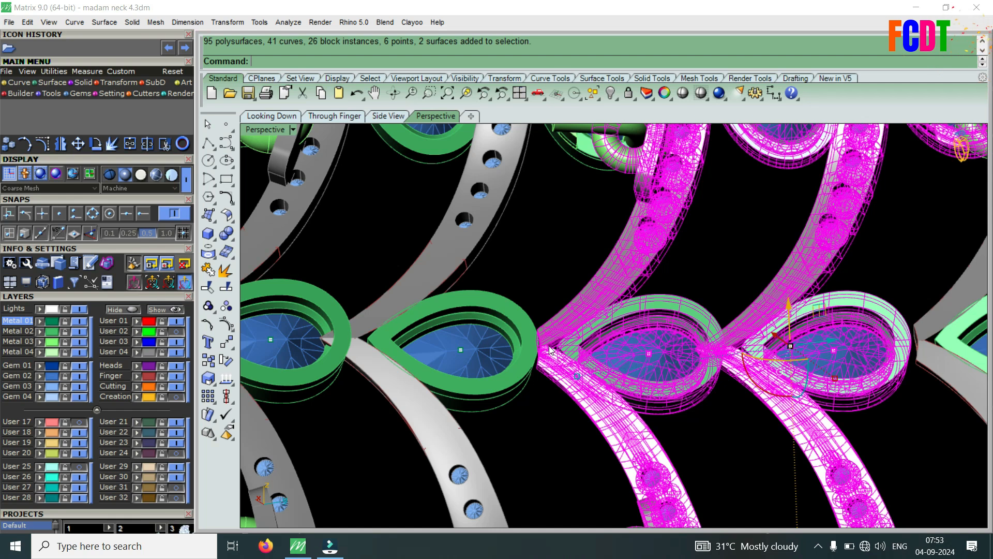
pyautogui.scroll(-5, 635, 299)
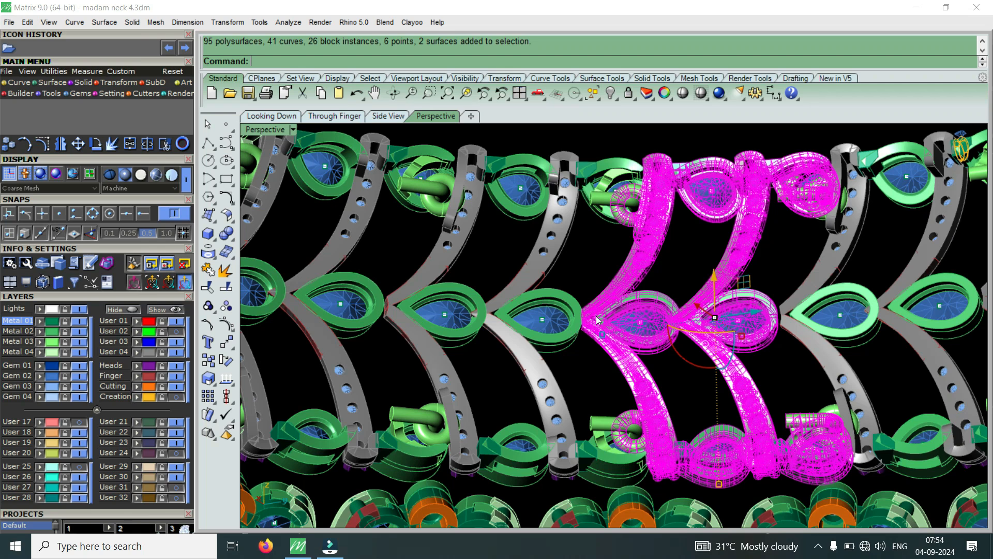
pyautogui.scroll(5, 569, 315)
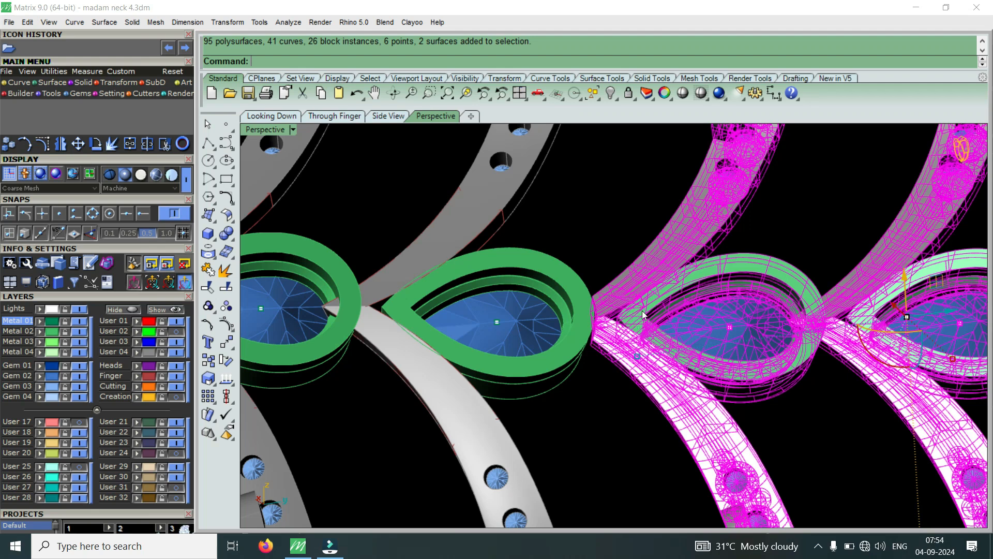
pyautogui.scroll(-6, 641, 313)
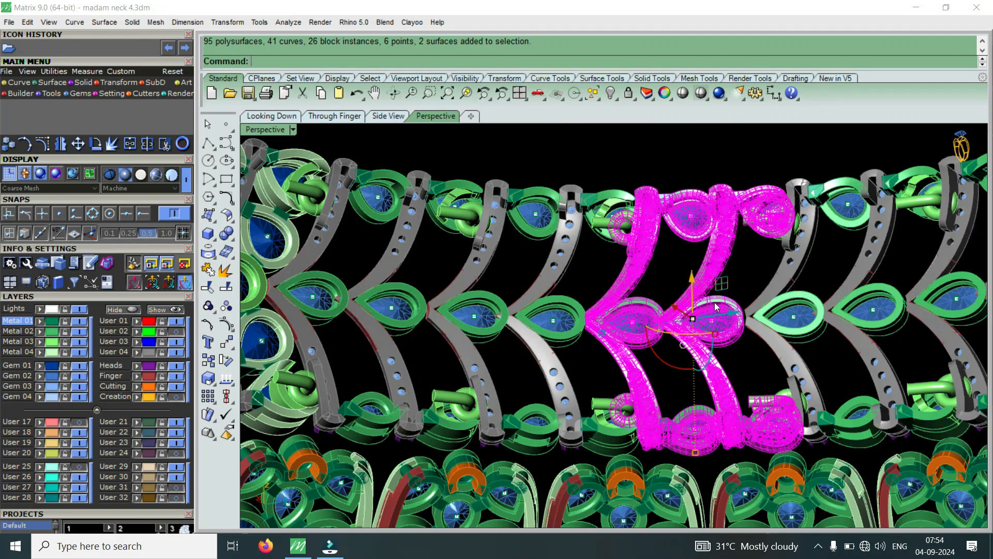
# Select the choker's end segment and then the segment before it to check how each one is grouped
pyautogui.moveTo(715, 303); pyautogui.dragTo(724, 358, button='right')
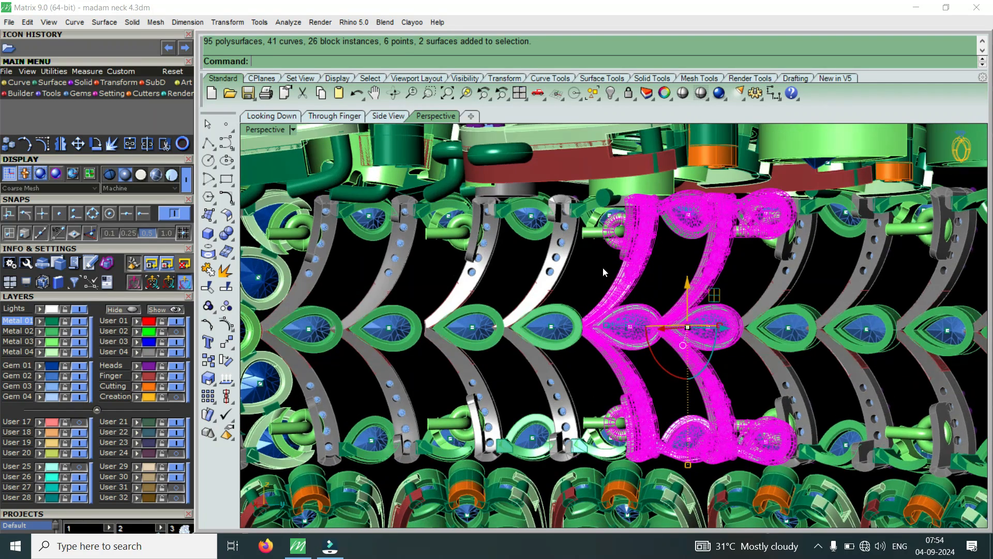
pyautogui.moveTo(607, 354); pyautogui.dragTo(604, 338, button='right')
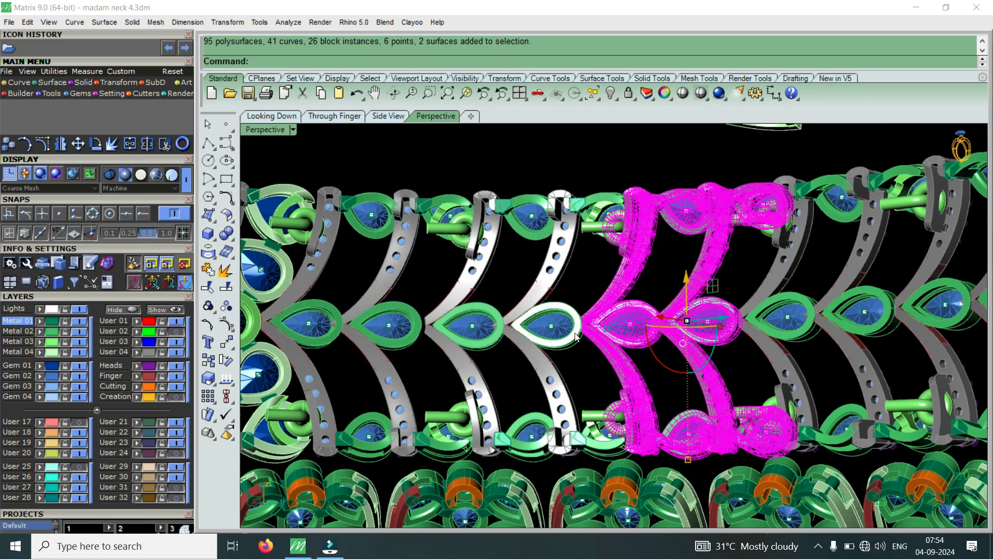
pyautogui.scroll(-4, 585, 327)
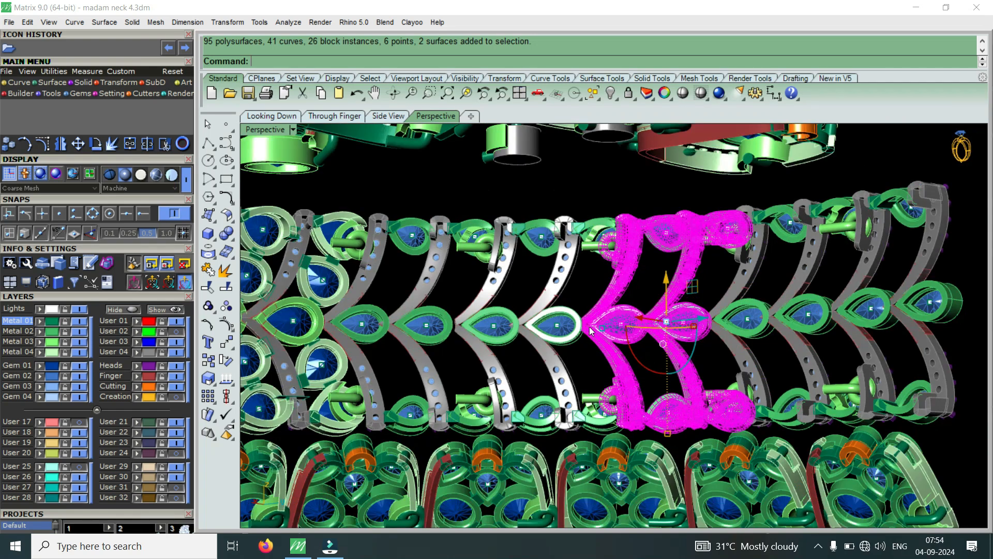
pyautogui.scroll(2, 851, 307)
pyautogui.click(850, 307)
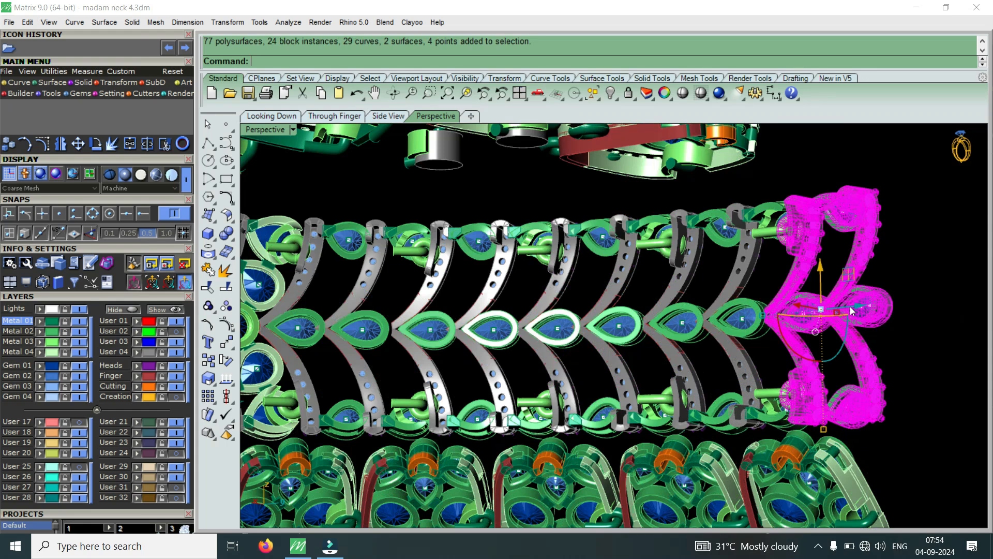
pyautogui.scroll(1, 818, 327)
pyautogui.scroll(-1, 818, 327)
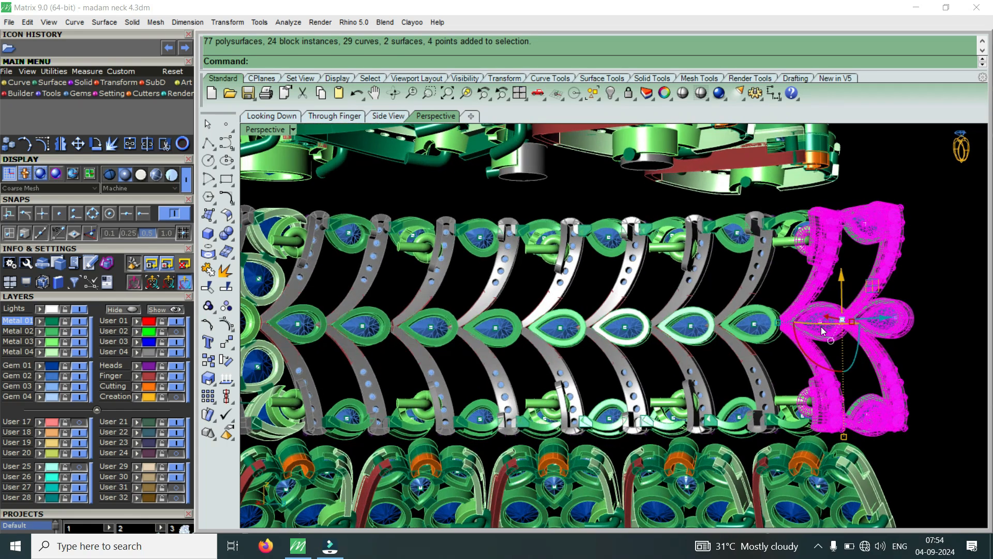
pyautogui.click(740, 337)
# Compare the last two choker segments by selecting each in turn, finishing with the end segment selected
pyautogui.moveTo(861, 330); pyautogui.dragTo(903, 314, button='right')
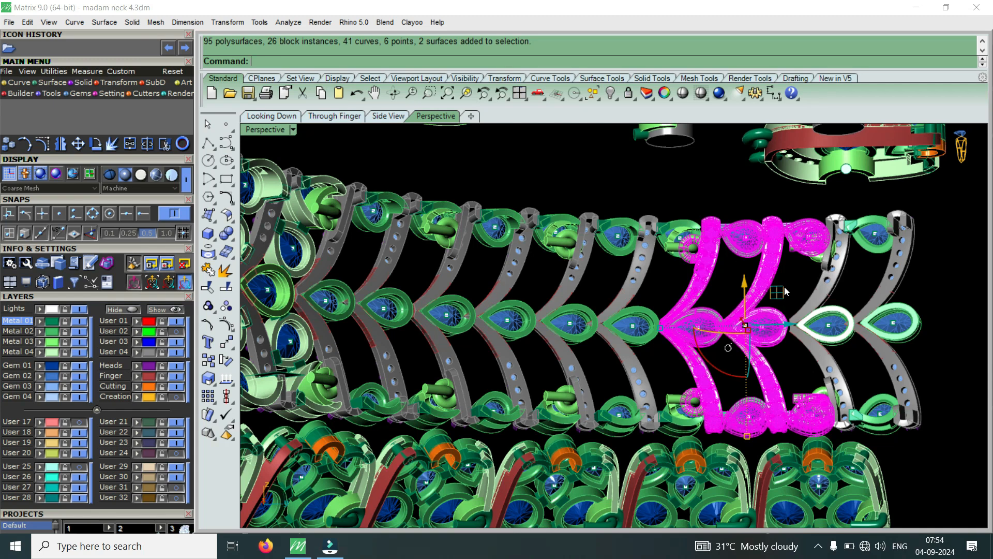
pyautogui.scroll(3, 796, 281)
pyautogui.scroll(-5, 814, 247)
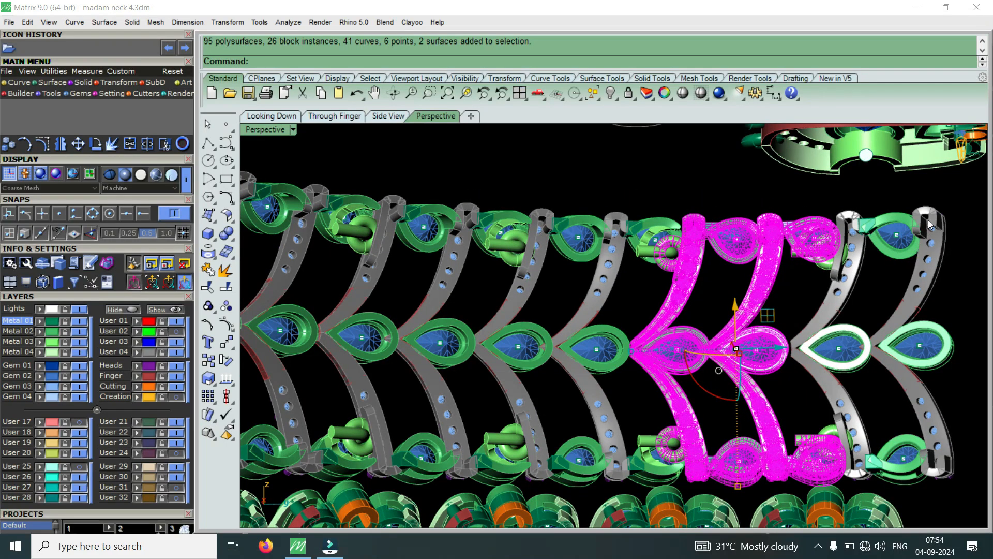
pyautogui.click(941, 259)
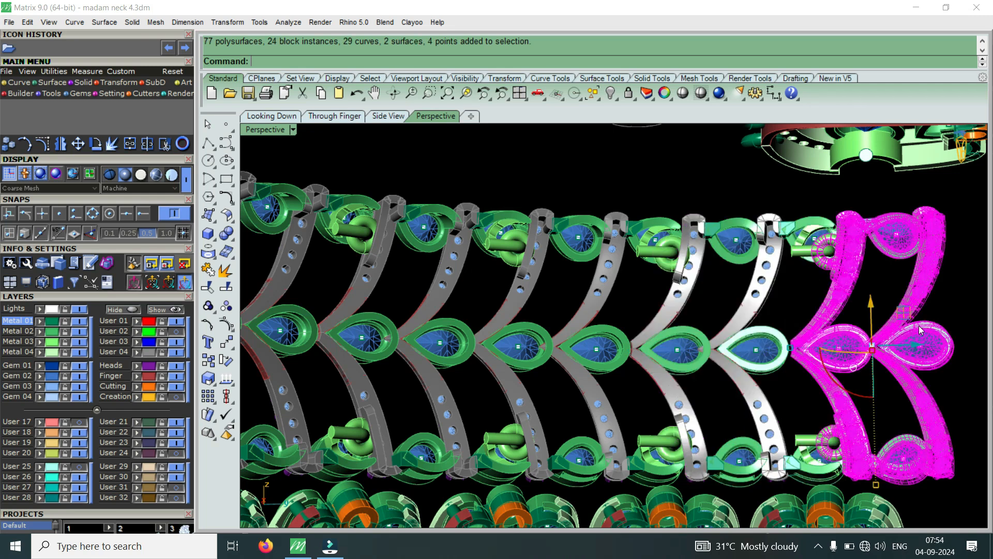
pyautogui.click(804, 473)
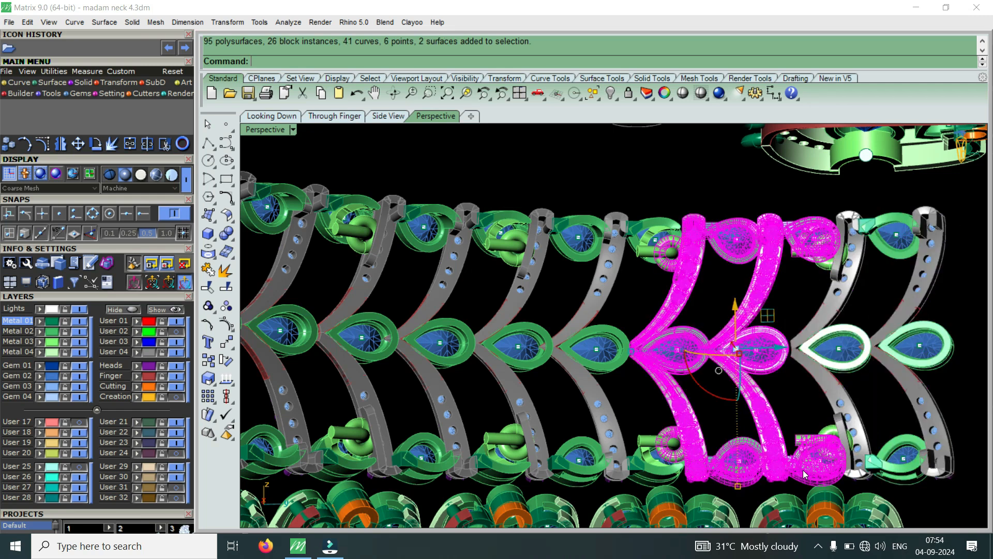
pyautogui.click(923, 258)
pyautogui.scroll(-4, 838, 263)
pyautogui.scroll(4, 924, 239)
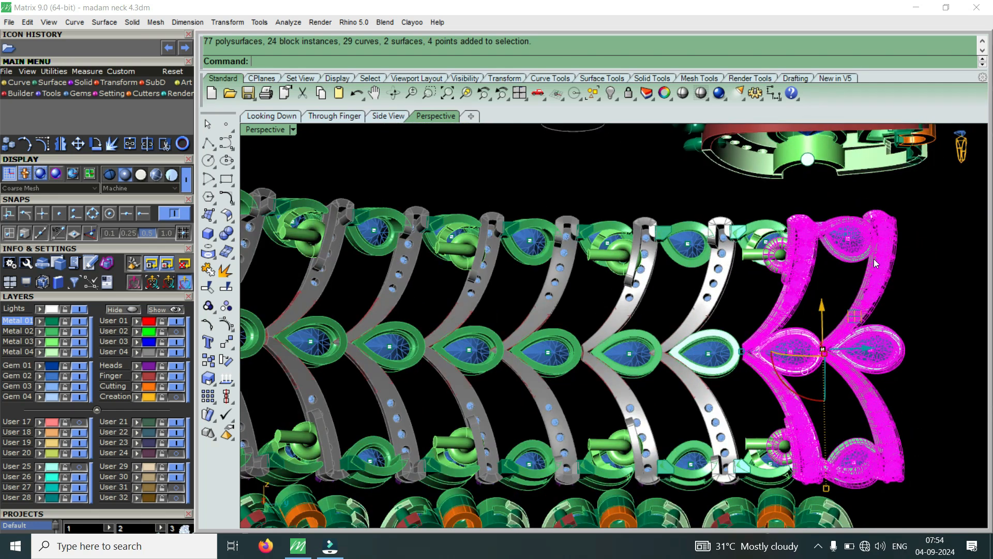
# Examine the two hanging pendant rows below the choker, moving from the end segment around to the centre-front pendants
pyautogui.scroll(-5, 874, 259)
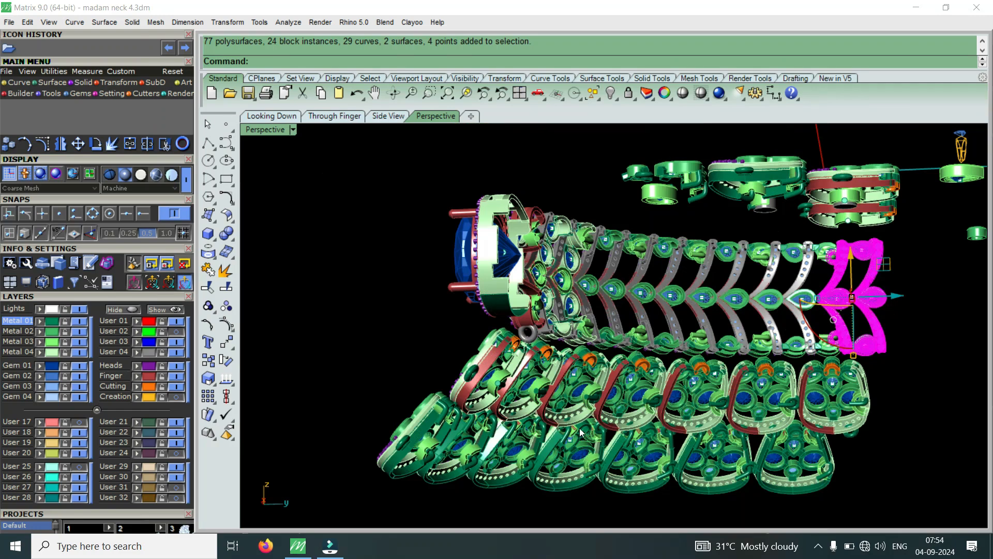
pyautogui.scroll(8, 579, 428)
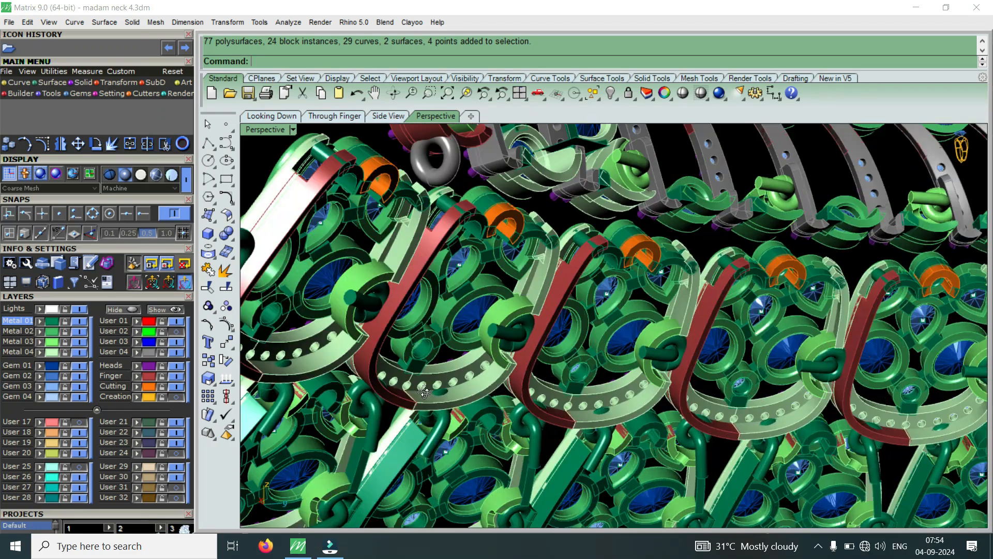
pyautogui.moveTo(424, 392); pyautogui.dragTo(703, 335, button='right')
pyautogui.scroll(-5, 673, 358)
pyautogui.scroll(-2, 704, 335)
pyautogui.scroll(-3, 550, 380)
pyautogui.scroll(8, 387, 399)
pyautogui.scroll(-2, 462, 311)
pyautogui.scroll(-3, 509, 387)
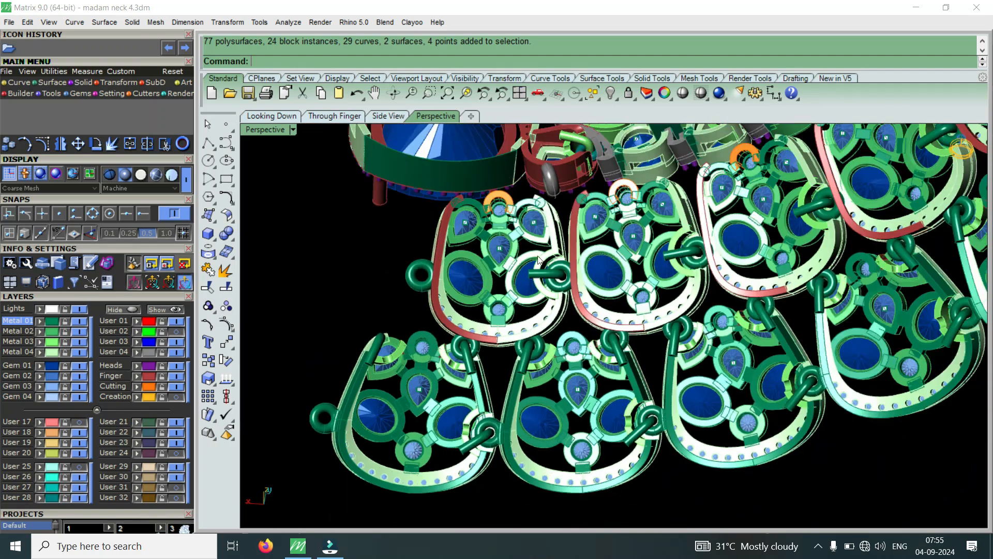
# Examine the side rings that link neighbouring pendants in the upper hanging row near the centre stone
pyautogui.scroll(4, 538, 259)
pyautogui.scroll(-3, 480, 325)
pyautogui.scroll(5, 565, 303)
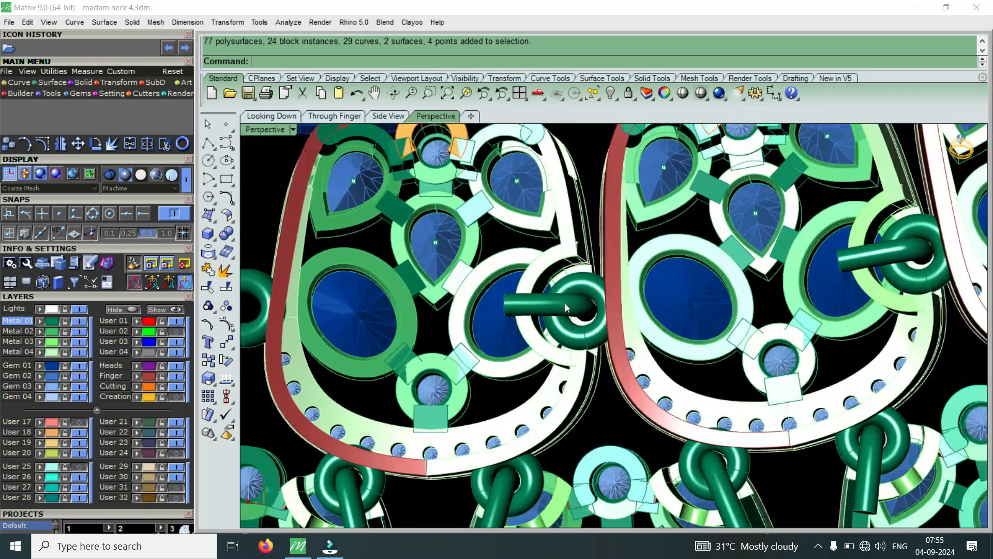
pyautogui.scroll(-3, 565, 304)
pyautogui.moveTo(787, 299); pyautogui.dragTo(708, 335, button='right')
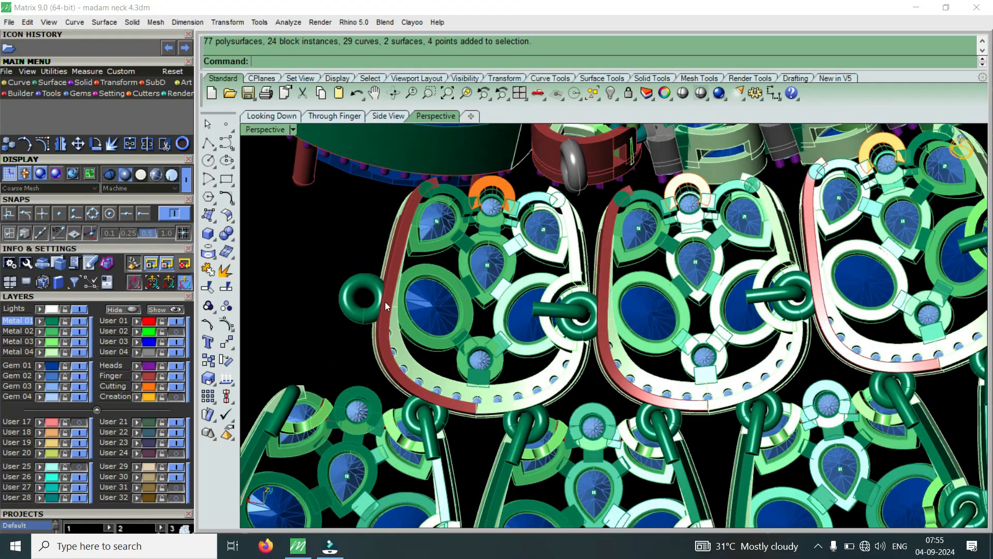
# Examine the rings that suspend the lower-row pendants from the bottom rims of the upper-row pendants
pyautogui.scroll(-2, 527, 352)
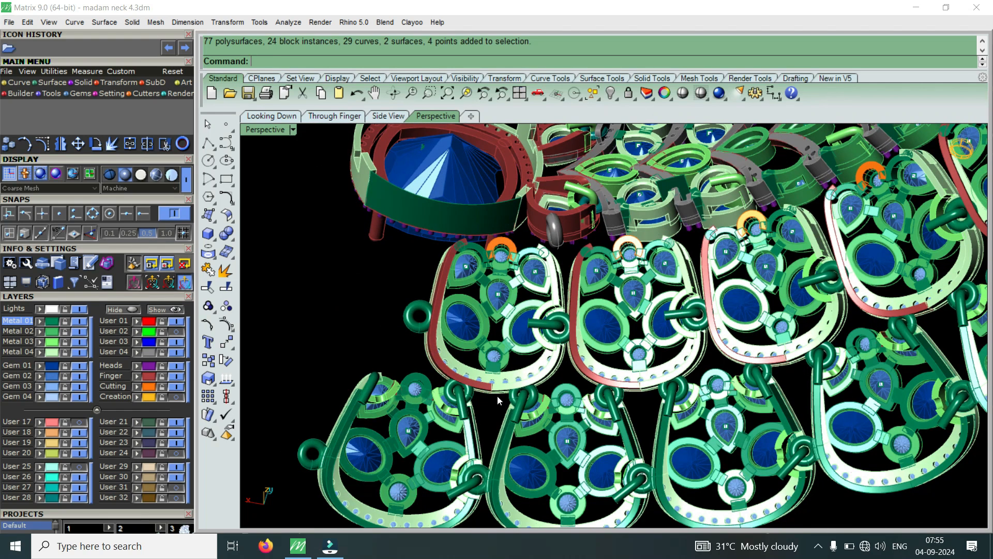
pyautogui.scroll(2, 512, 389)
pyautogui.scroll(-1, 548, 389)
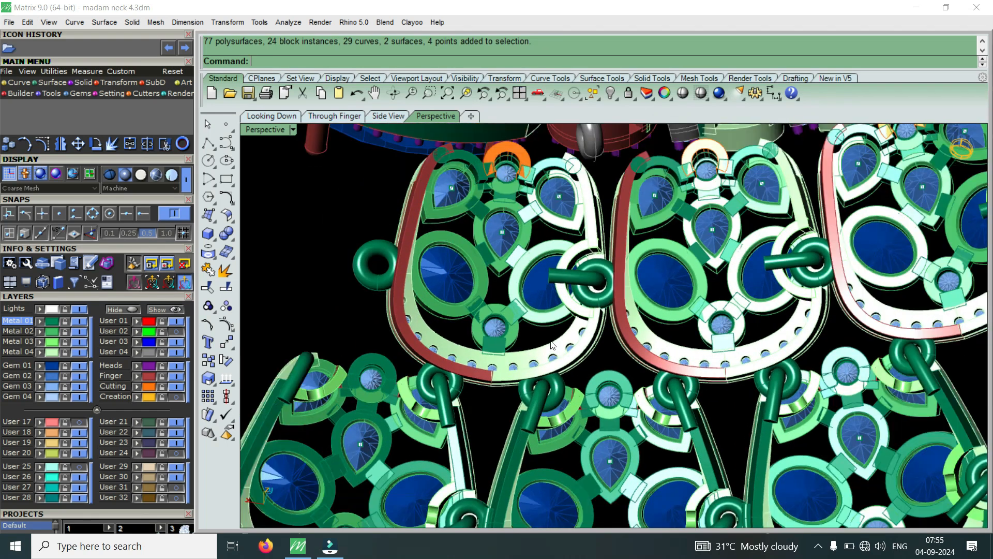
pyautogui.scroll(2, 546, 389)
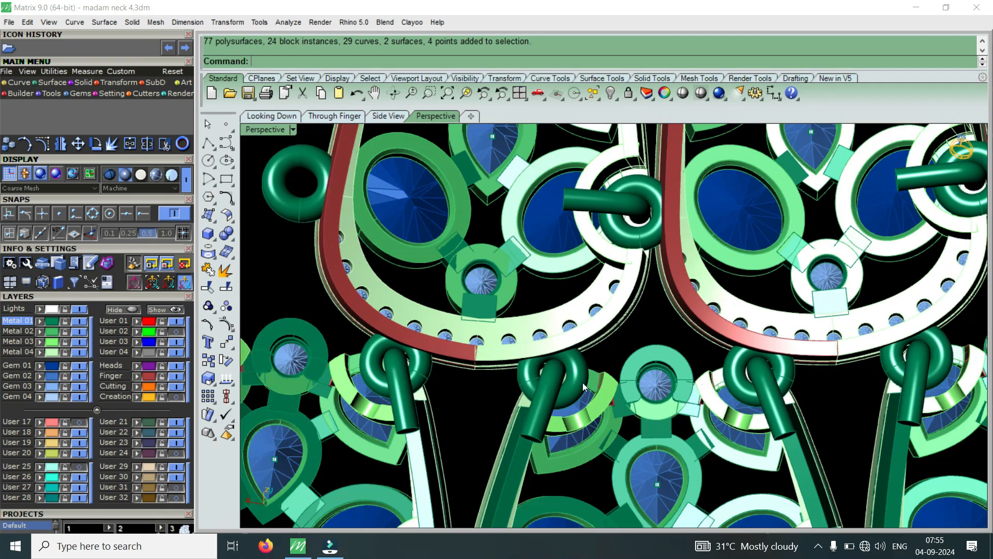
pyautogui.scroll(-1, 568, 380)
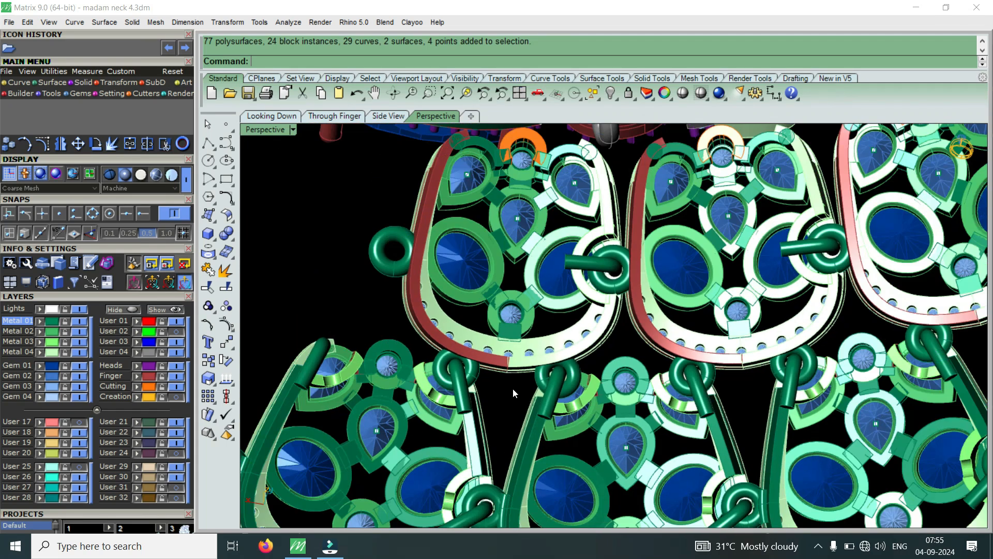
pyautogui.scroll(-2, 569, 376)
pyautogui.scroll(3, 806, 381)
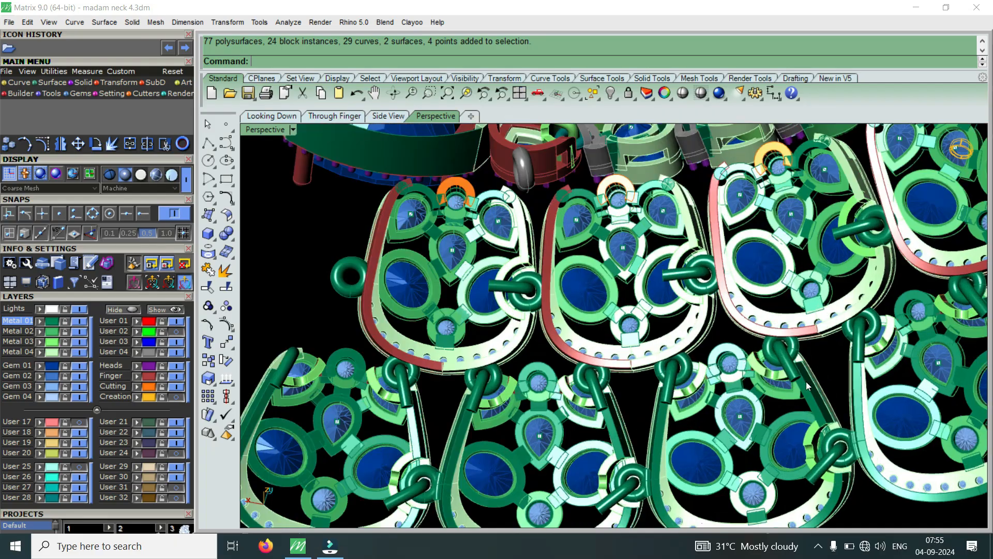
# Inspect both pendant rows at an angle to see how they follow the choker's curve from the centre stone outward
pyautogui.moveTo(793, 364); pyautogui.dragTo(580, 416, button='right')
pyautogui.scroll(-4, 574, 416)
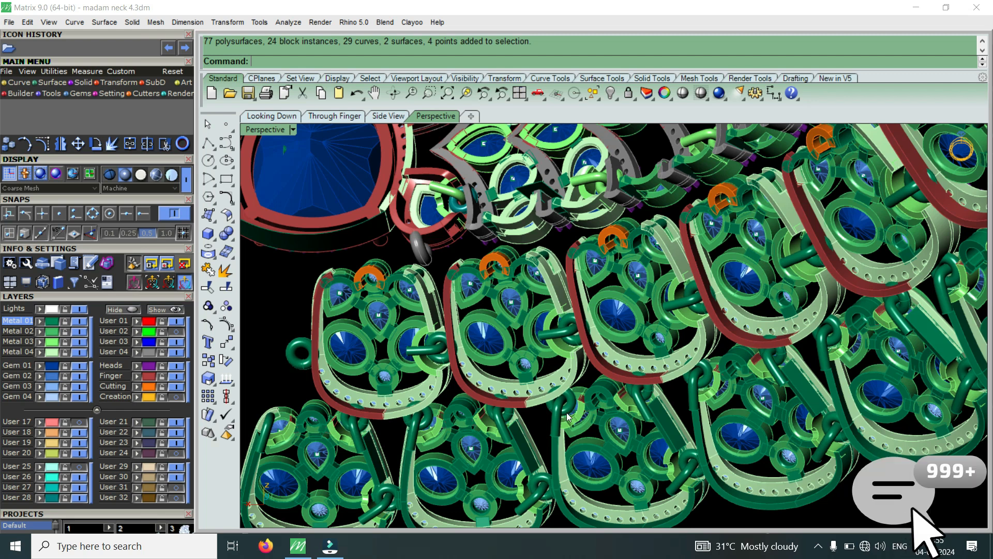
pyautogui.scroll(-2, 494, 398)
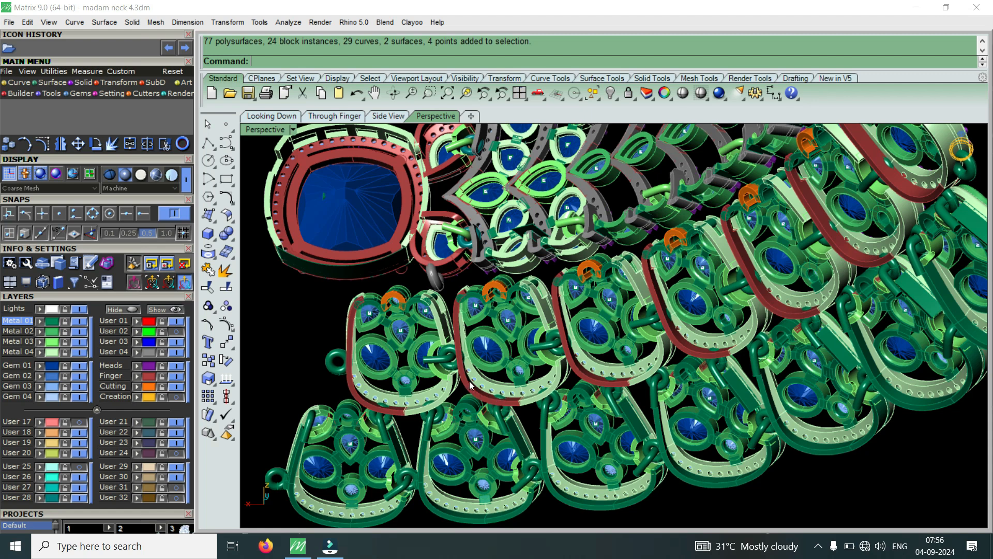
pyautogui.scroll(-2, 467, 381)
pyautogui.moveTo(849, 284); pyautogui.dragTo(530, 389, button='right')
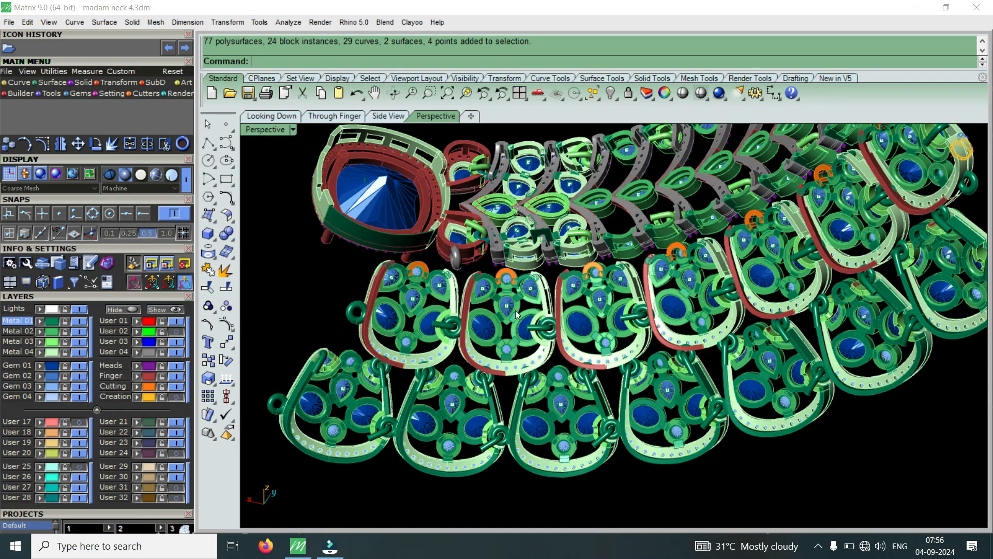
# Maximize the Looking Down view and examine the flat pendant units laid out inside the neck circle
pyautogui.doubleClick(273, 129)
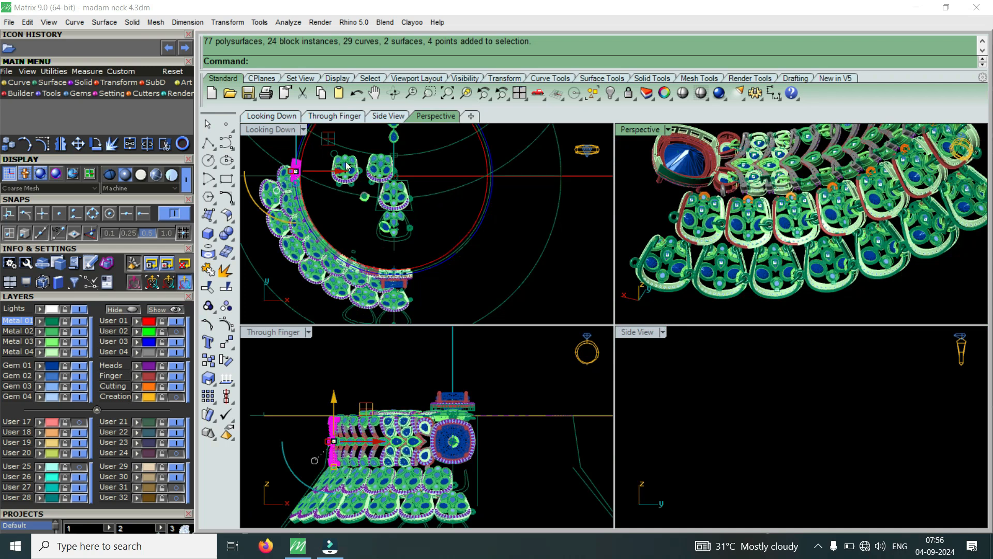
pyautogui.scroll(4, 389, 177)
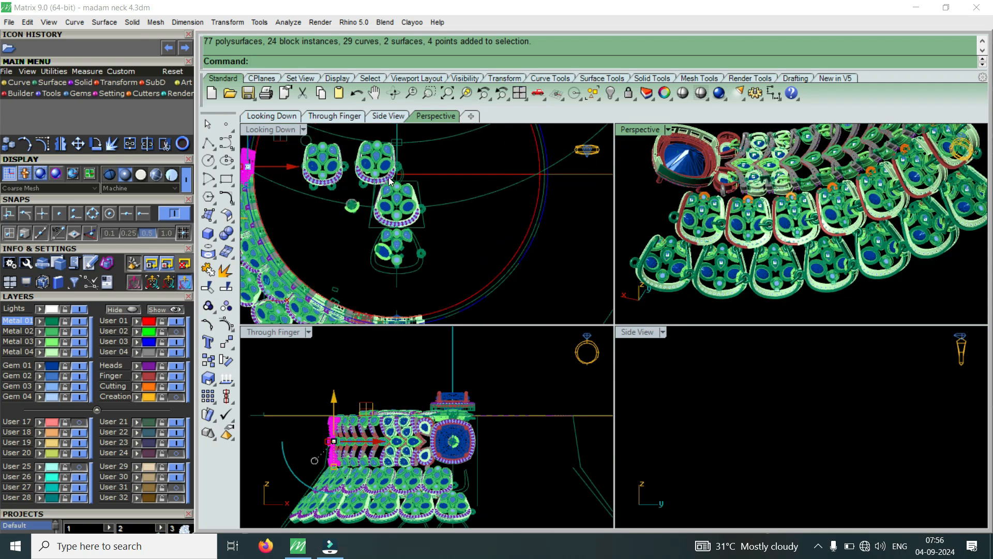
pyautogui.doubleClick(276, 129)
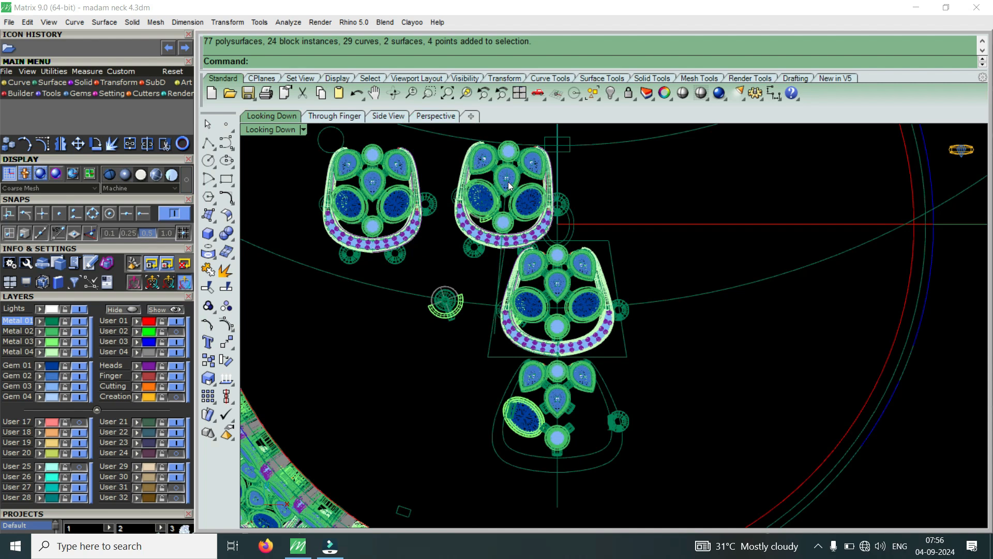
pyautogui.scroll(1, 556, 173)
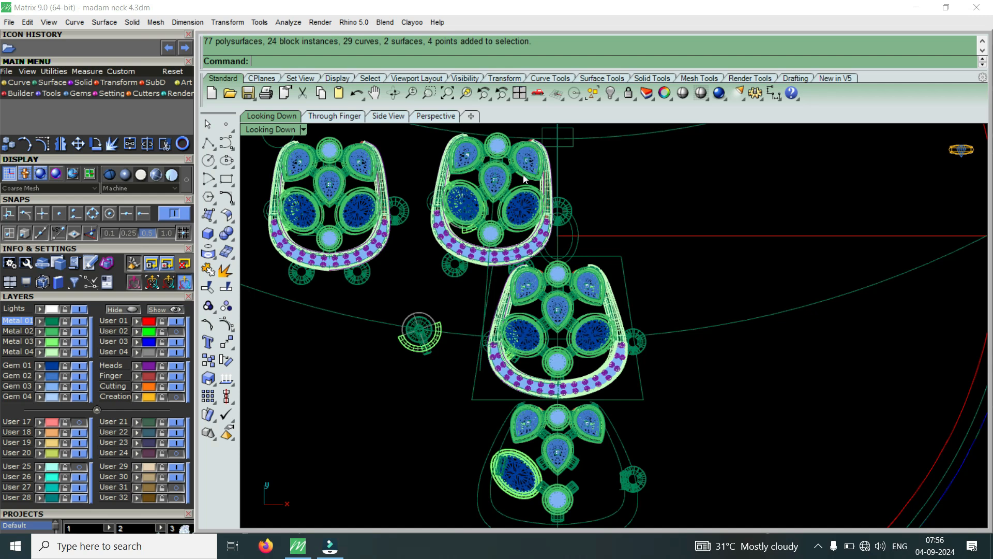
pyautogui.scroll(-2, 552, 226)
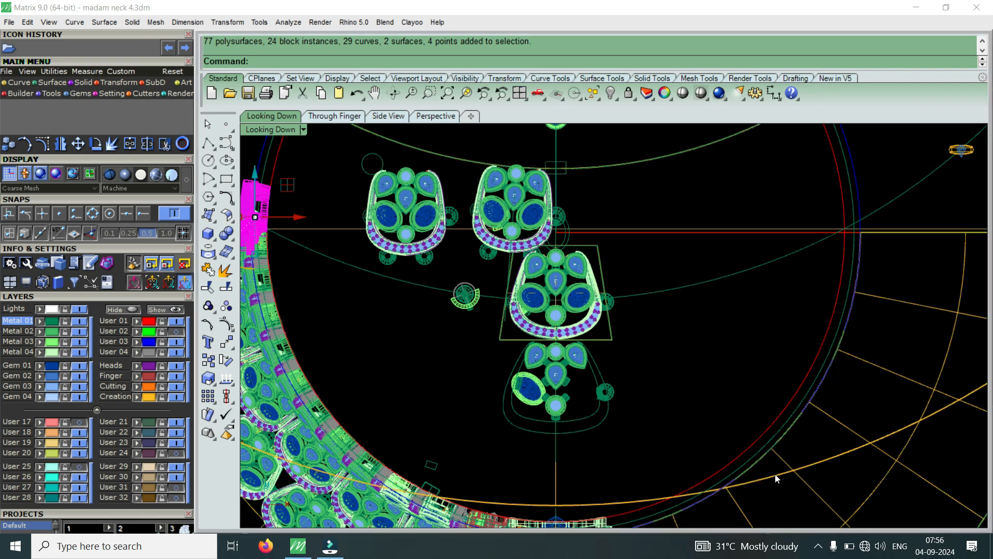
# Select the fan-shaped surface around the necklace layout and compare it with the flat pendant units
pyautogui.click(773, 476)
pyautogui.scroll(-3, 620, 304)
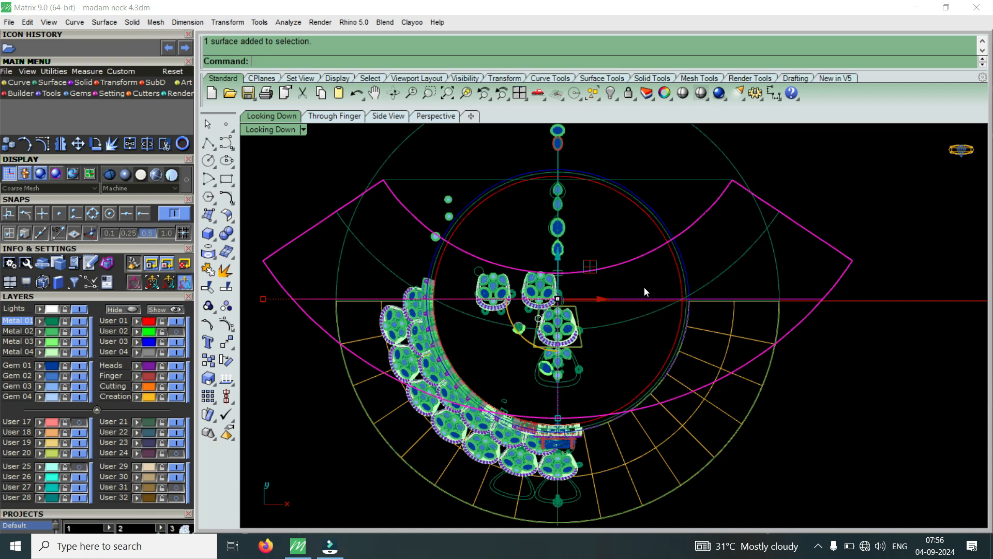
pyautogui.scroll(5, 589, 299)
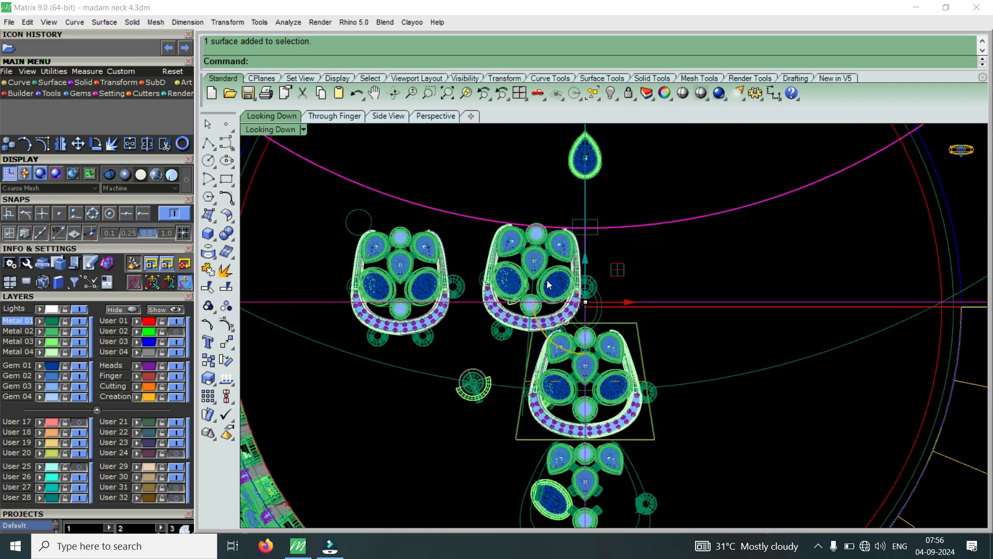
pyautogui.scroll(-3, 547, 279)
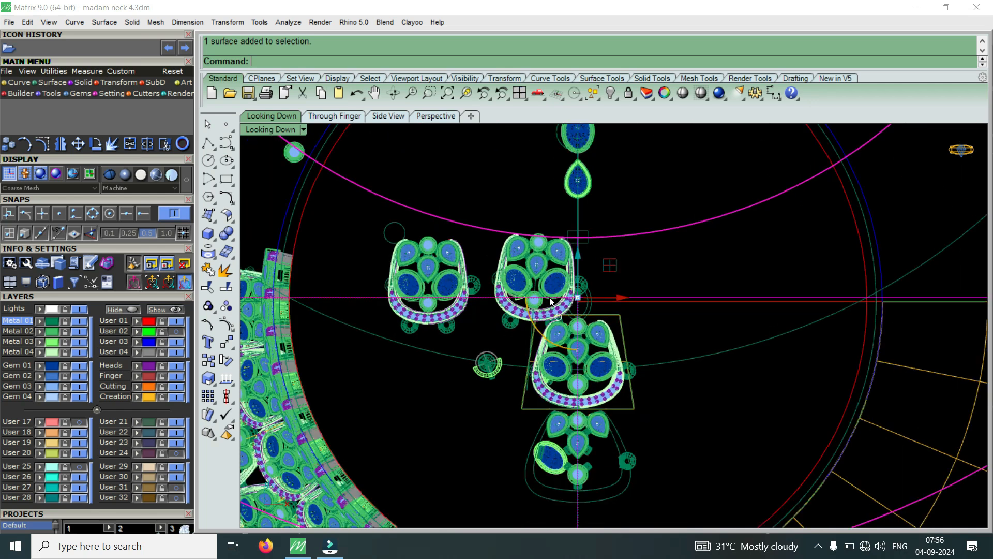
pyautogui.scroll(2, 571, 361)
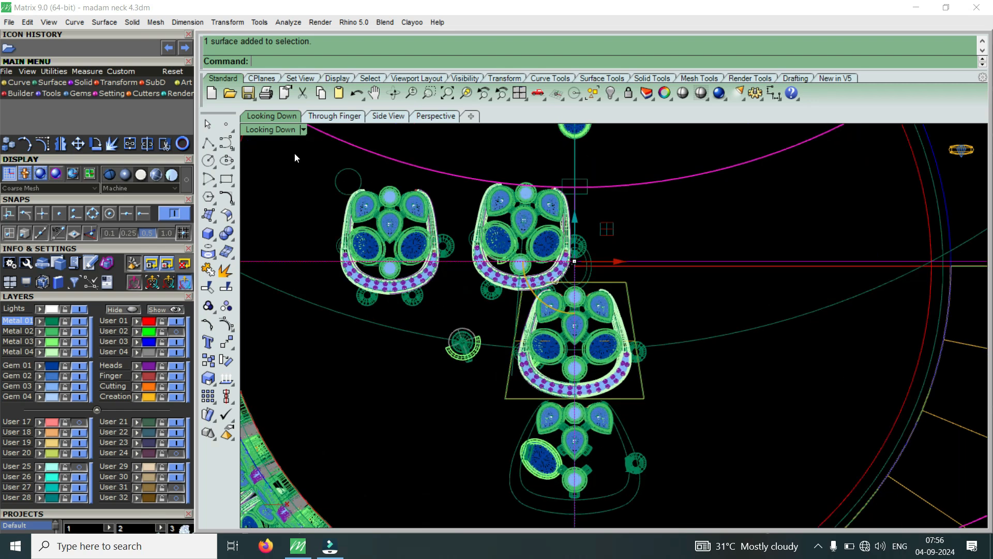
# Show the reference photo behind the necklace layout in the Looking Down view to compare the pendants with it
pyautogui.doubleClick(287, 128)
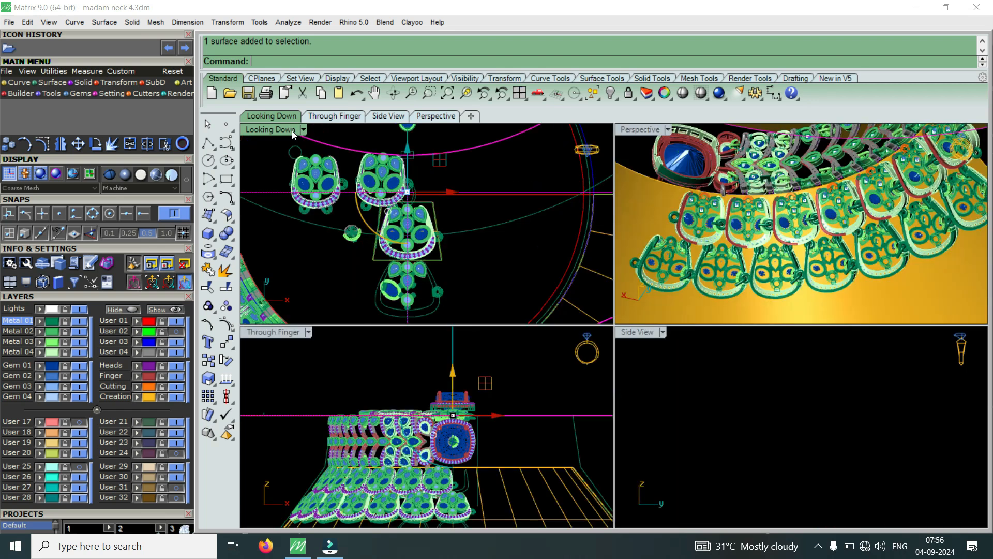
pyautogui.doubleClick(292, 131)
pyautogui.scroll(-4, 425, 365)
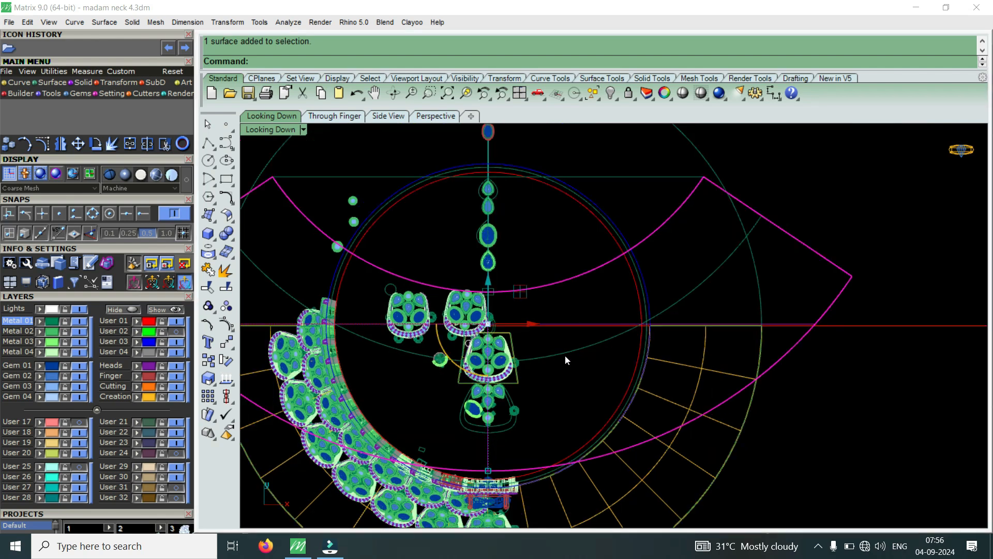
pyautogui.scroll(-5, 546, 331)
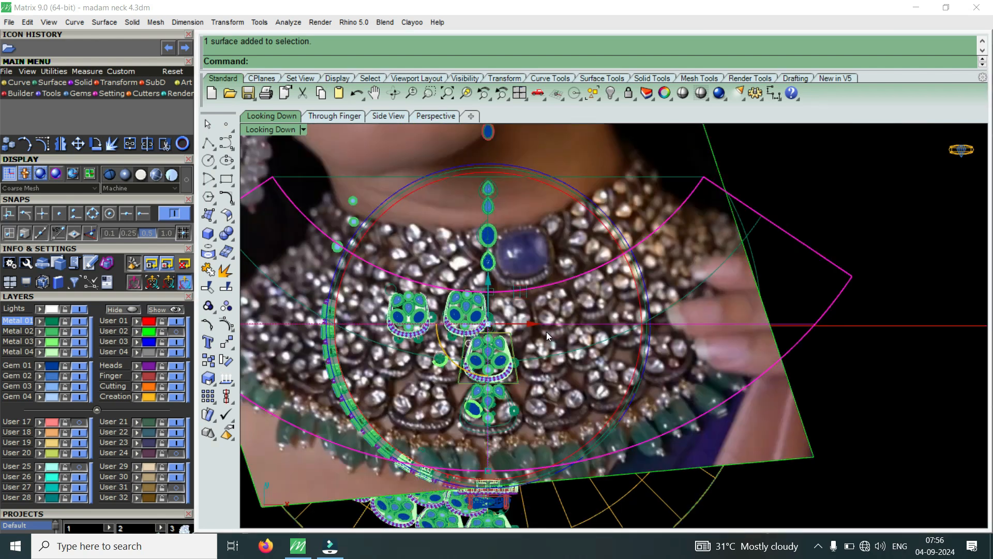
pyautogui.scroll(-4, 546, 331)
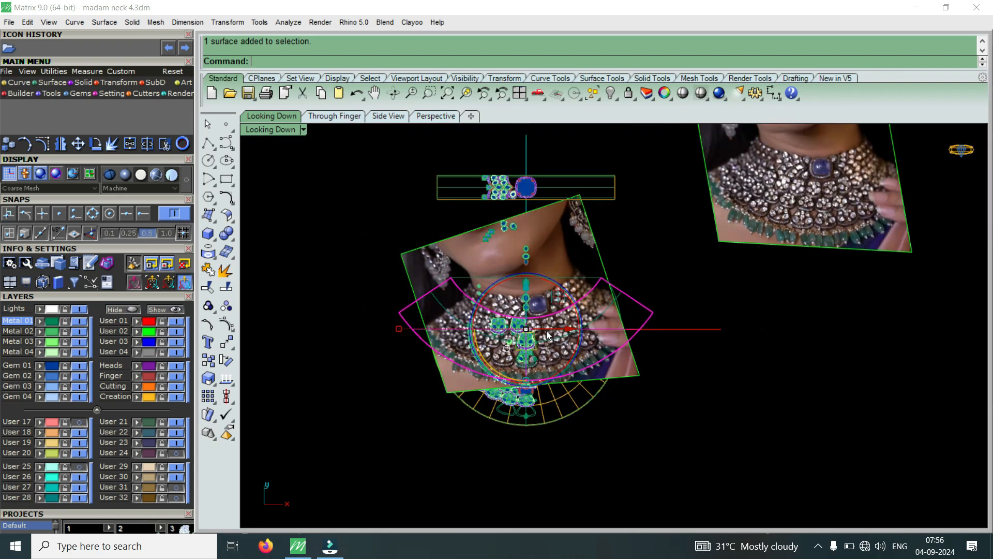
# Examine the pendant rows in the separate copy of the reference photo, then return to the photo behind the layout
pyautogui.scroll(5, 746, 218)
pyautogui.scroll(4, 718, 245)
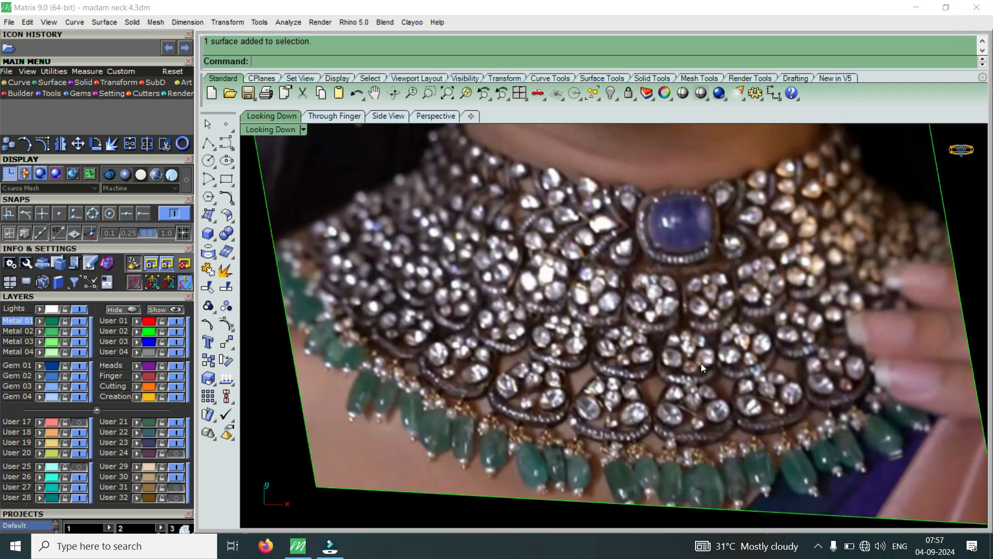
pyautogui.scroll(-5, 748, 371)
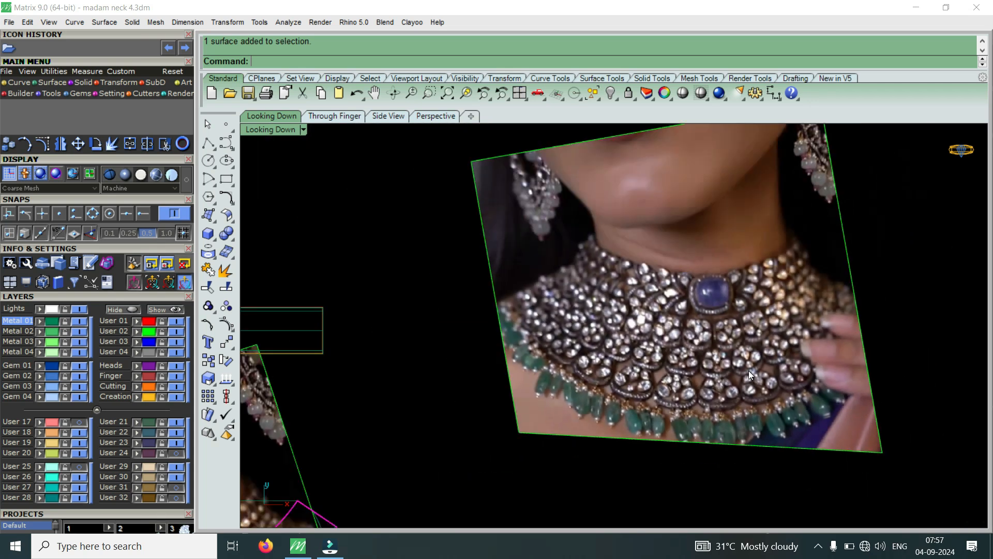
pyautogui.scroll(5, 557, 408)
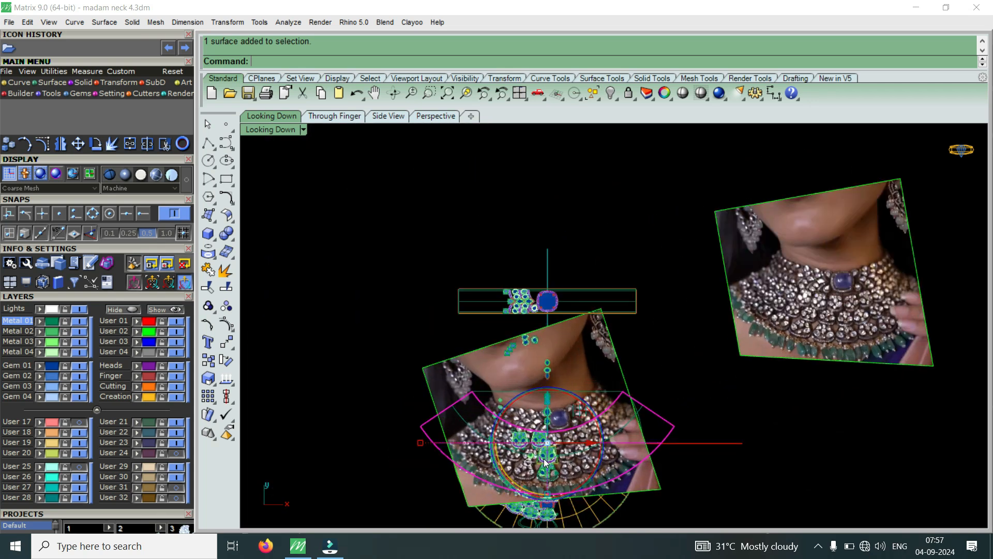
pyautogui.scroll(4, 557, 409)
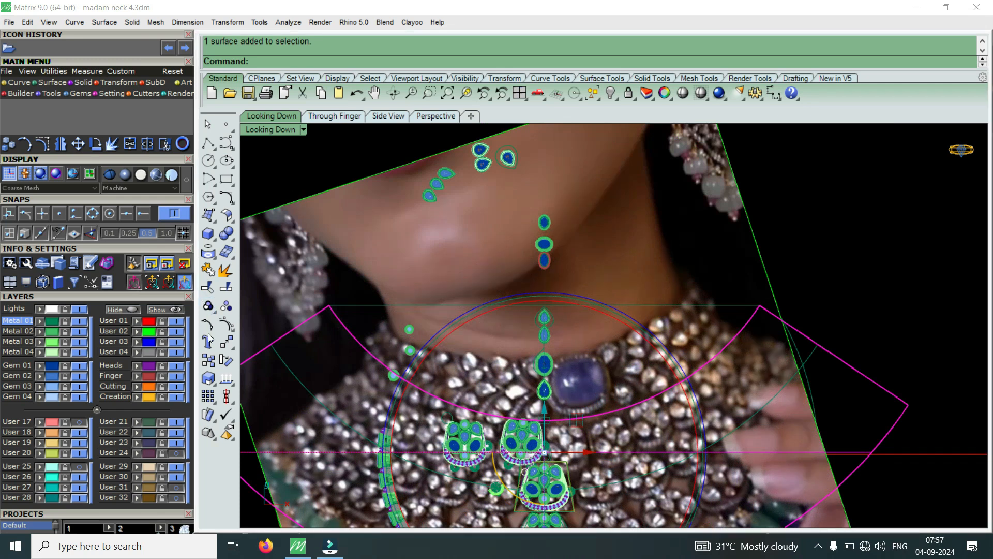
# Hide the reference photo and examine the finished flat pendant and the partly built one below it
pyautogui.scroll(-6, 532, 285)
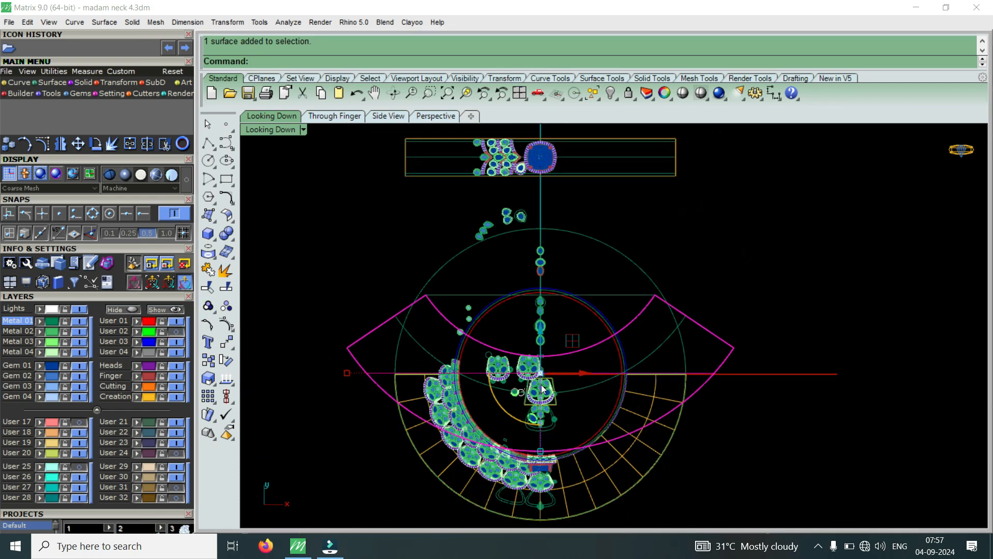
pyautogui.scroll(6, 537, 405)
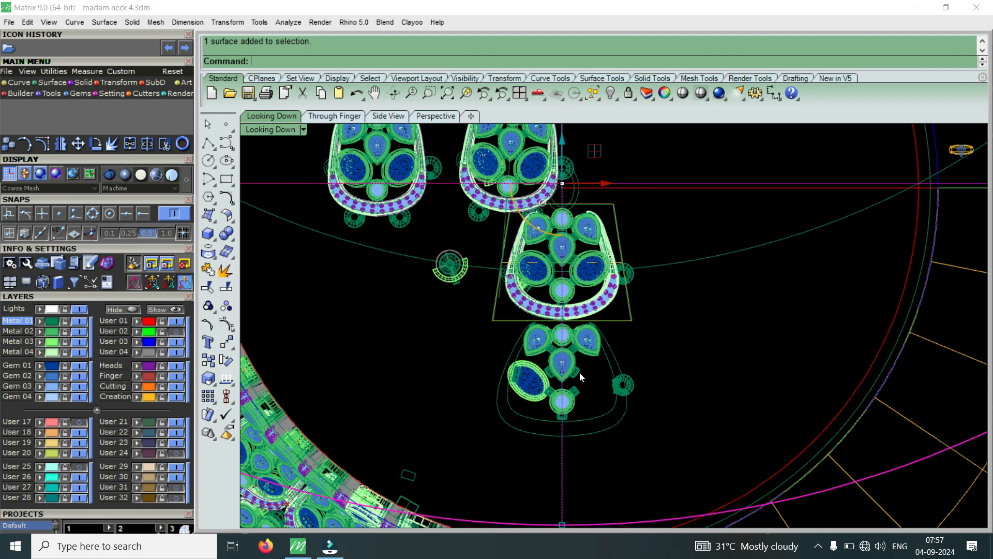
pyautogui.scroll(-4, 563, 310)
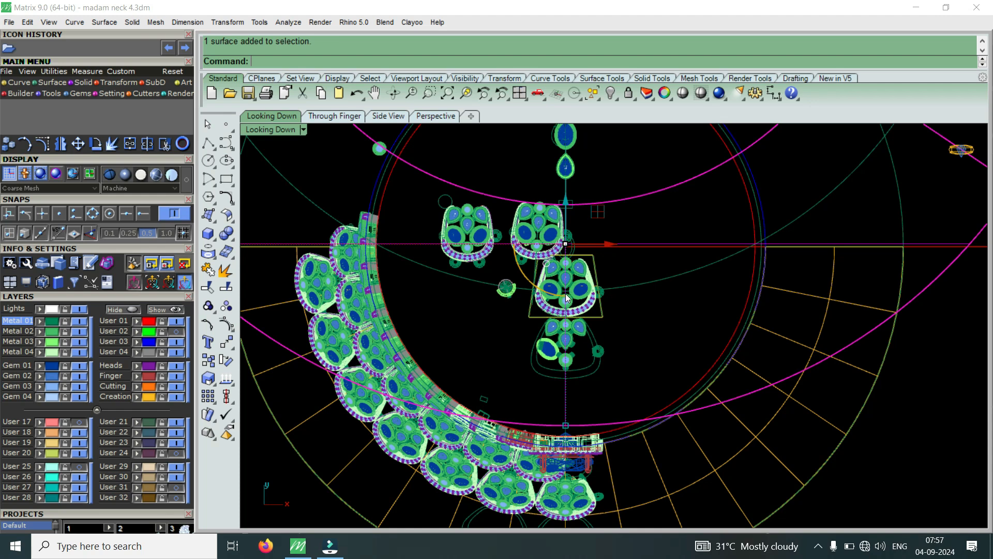
pyautogui.scroll(3, 554, 364)
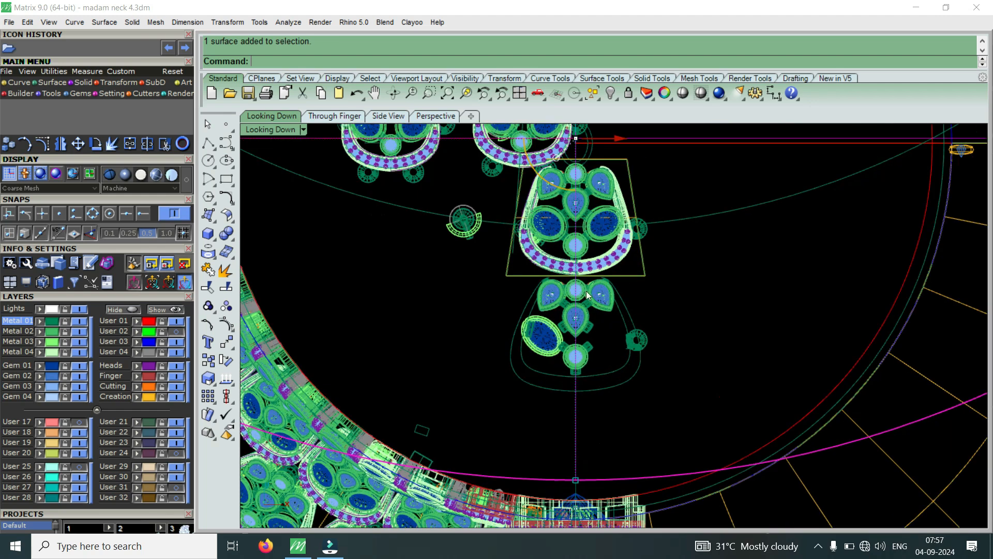
pyautogui.scroll(-5, 594, 330)
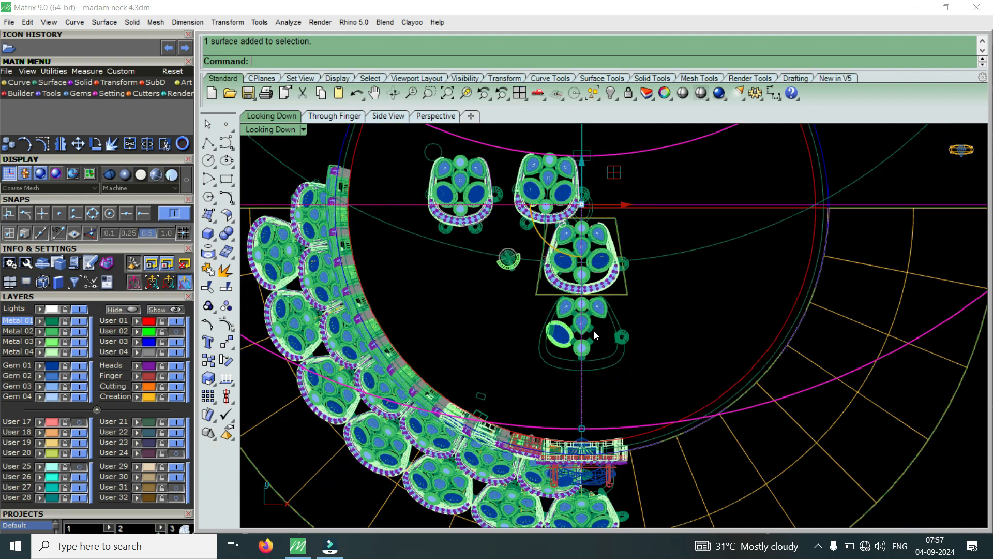
# Examine the gap between the two empty pendant outlines below the lowest pendant row against the finished pendants above them
pyautogui.scroll(2, 571, 352)
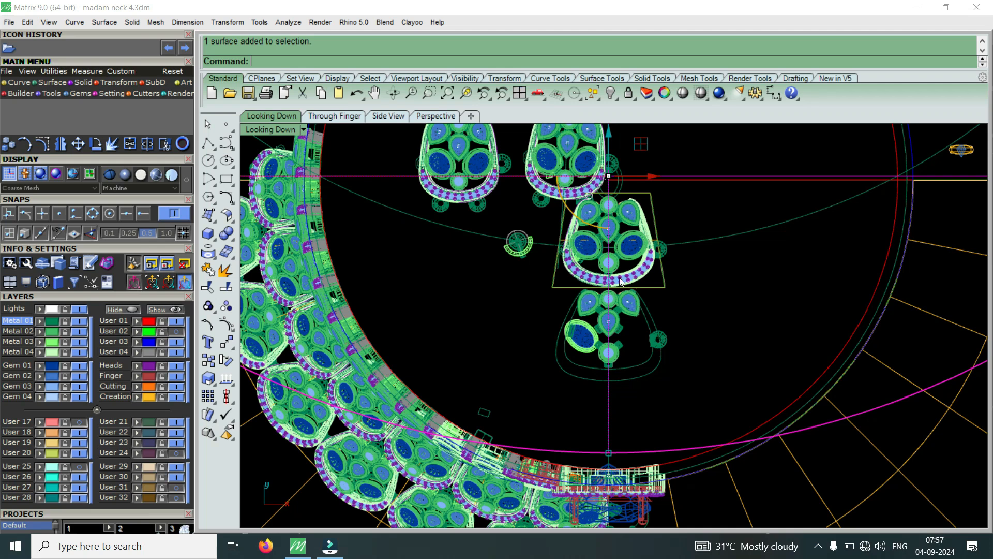
pyautogui.scroll(-2, 623, 286)
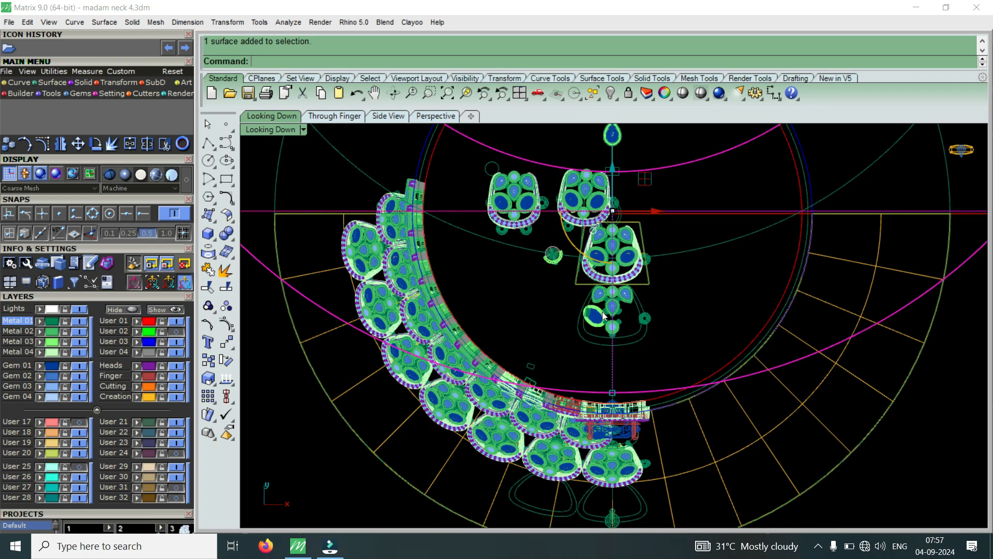
pyautogui.scroll(-2, 610, 301)
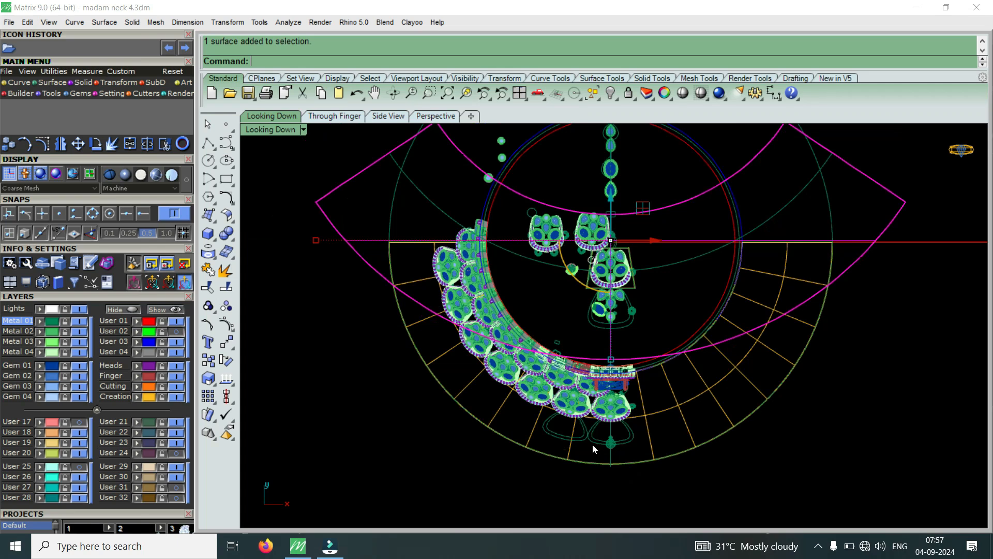
pyautogui.scroll(5, 593, 445)
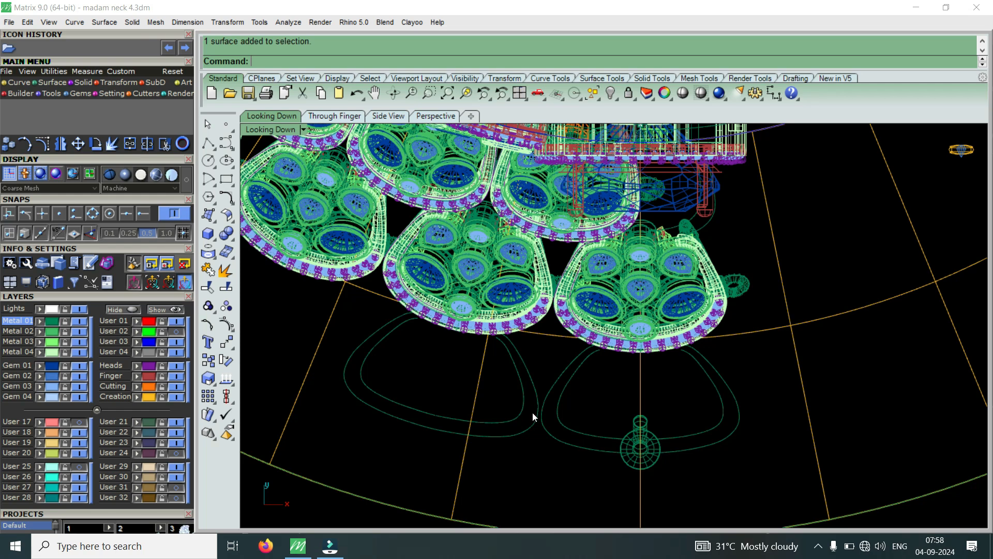
pyautogui.scroll(5, 534, 416)
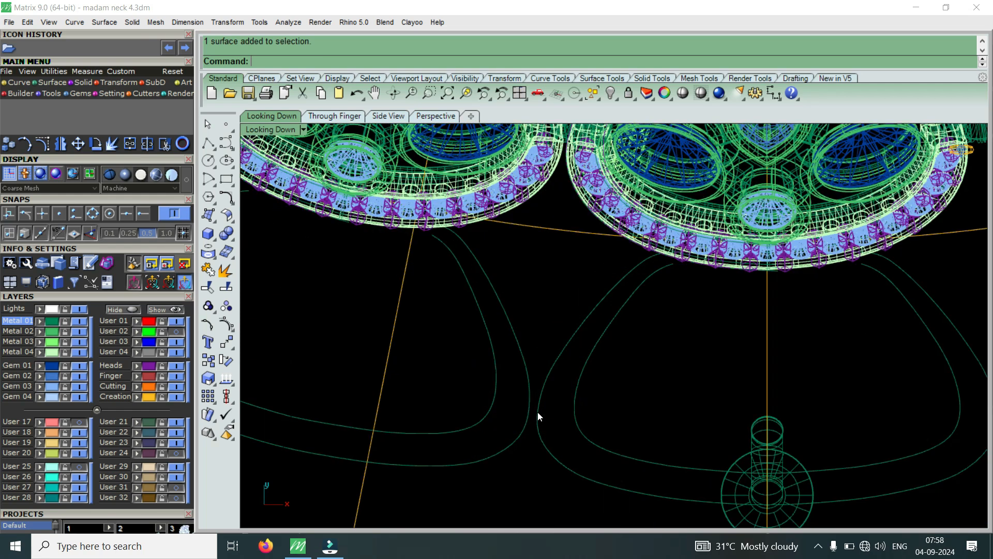
pyautogui.scroll(5, 529, 414)
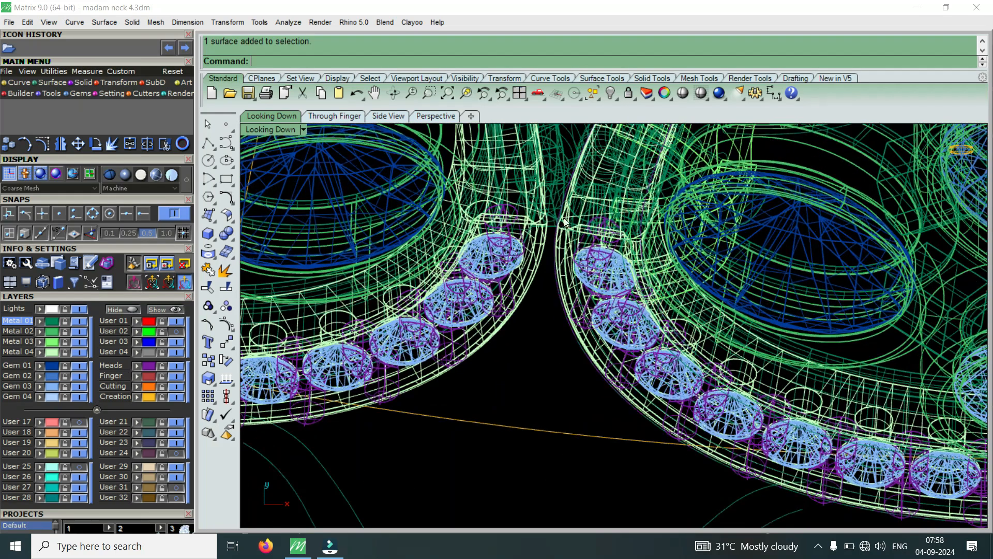
pyautogui.scroll(-8, 559, 222)
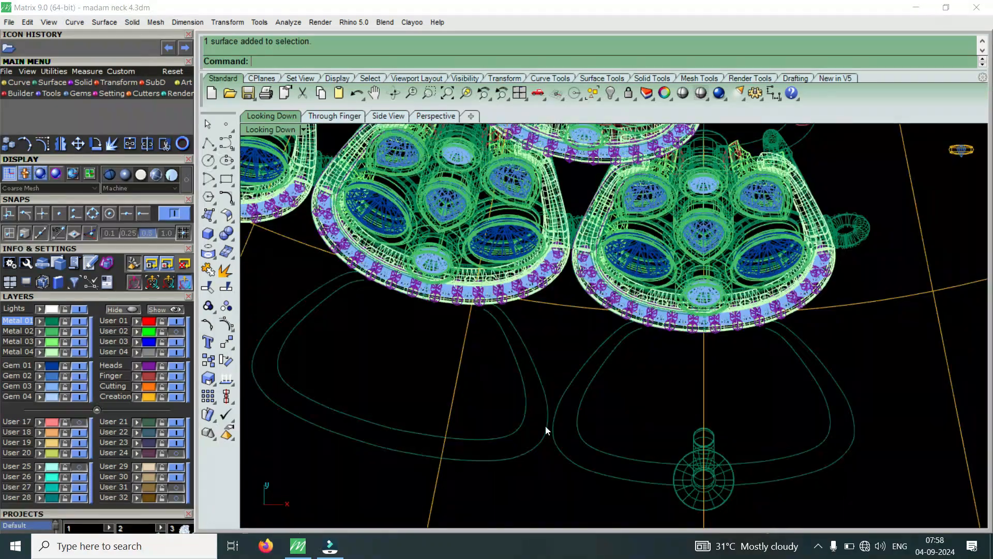
pyautogui.scroll(3, 548, 432)
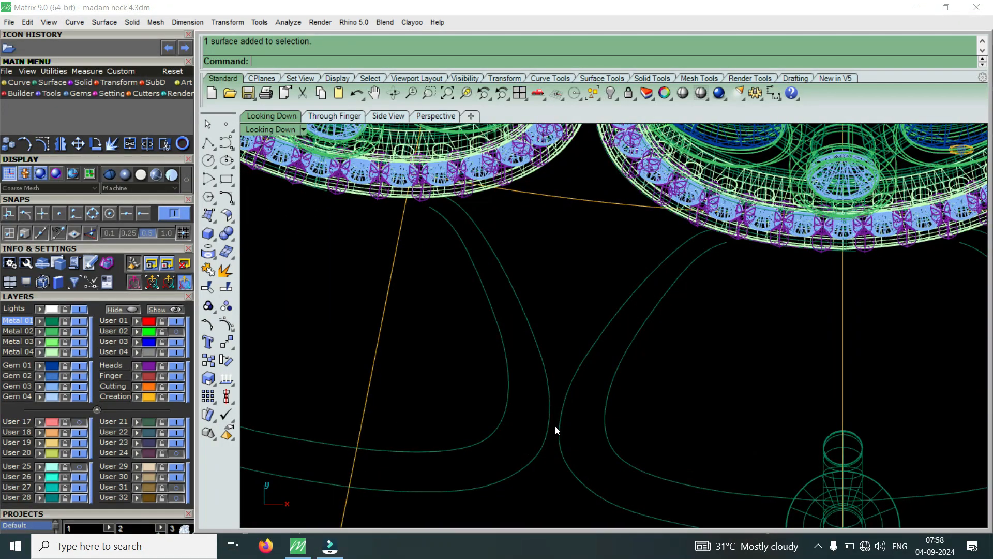
pyautogui.scroll(-5, 556, 431)
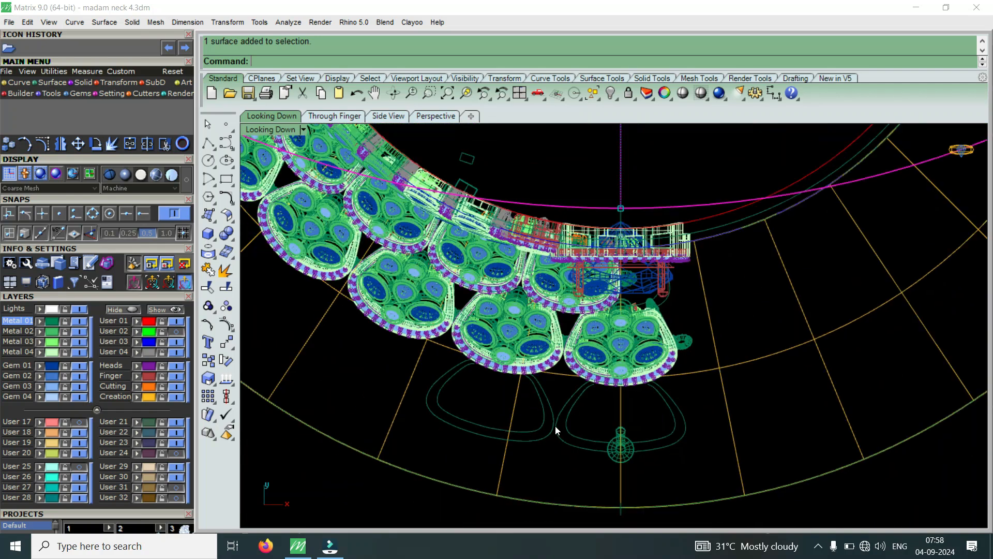
pyautogui.scroll(-5, 554, 427)
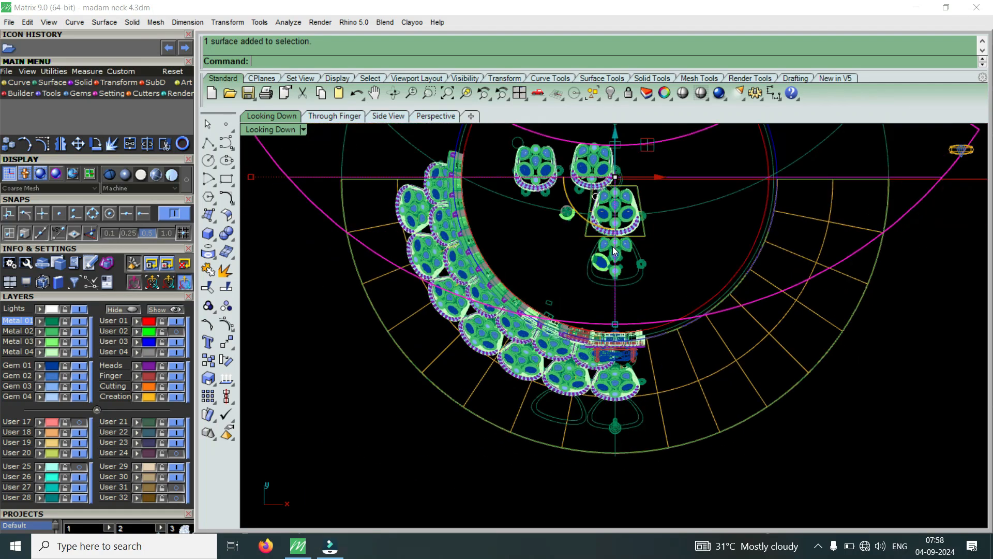
# Compare the partly built flat pendant with the two empty outlines below the necklace's front pendants
pyautogui.scroll(4, 613, 248)
pyautogui.scroll(2, 588, 233)
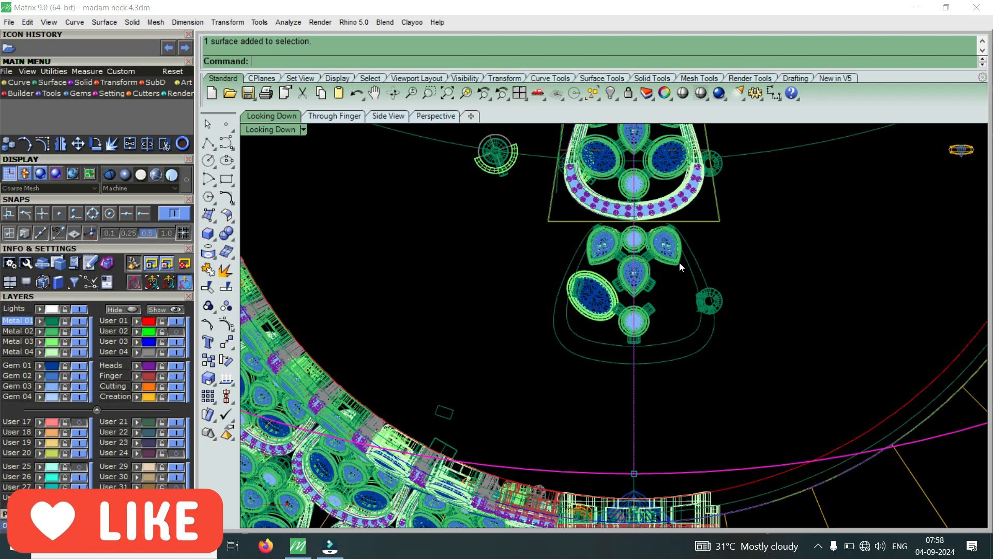
pyautogui.scroll(-5, 682, 263)
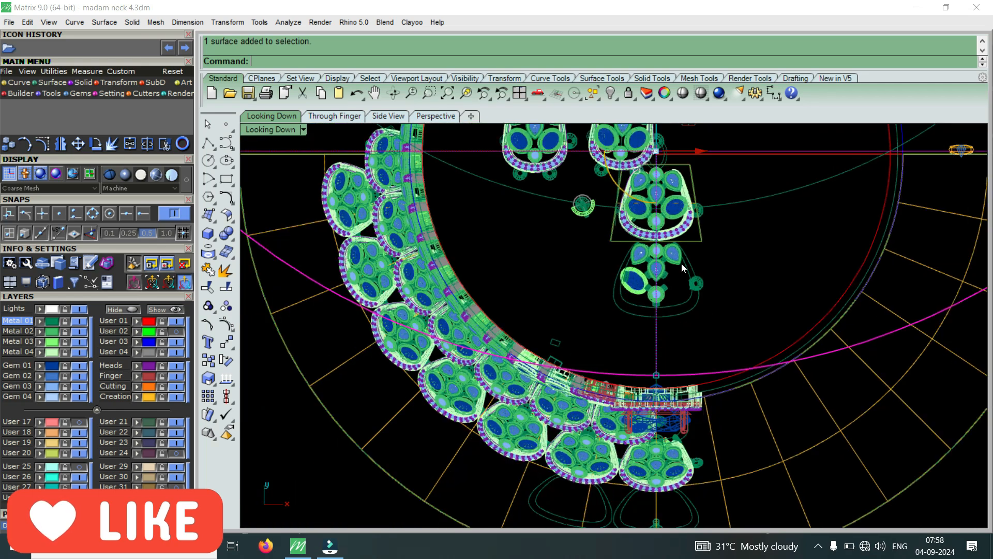
pyautogui.scroll(4, 650, 422)
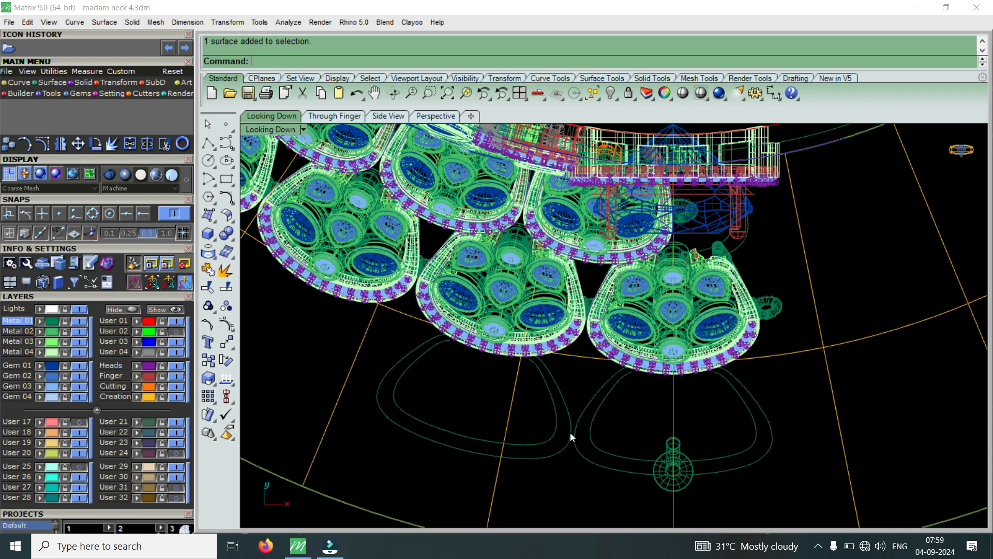
pyautogui.scroll(4, 572, 433)
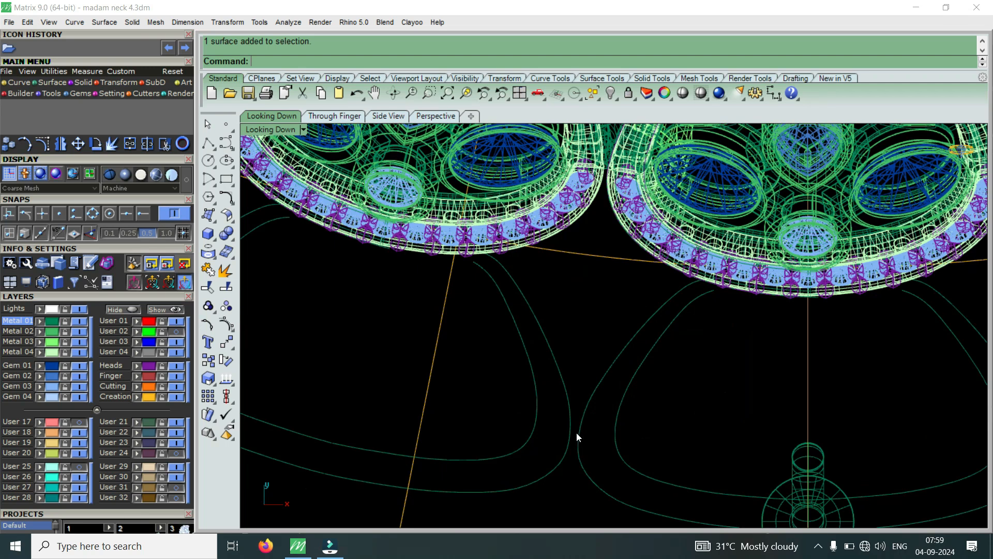
pyautogui.scroll(-2, 587, 425)
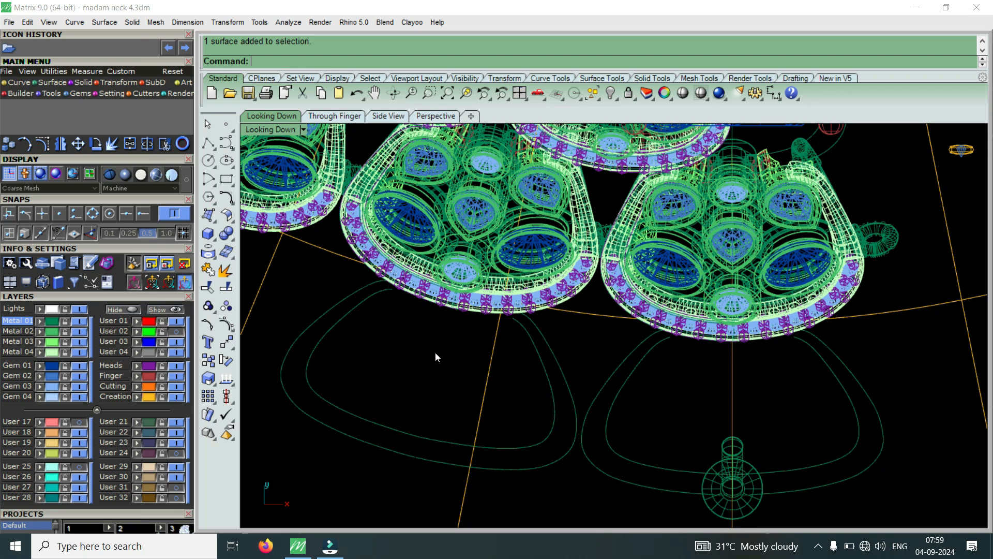
# Try to close the gap between the empty outlines by moving the side outline's facing half curves twice toward the centre outline
pyautogui.scroll(4, 582, 428)
pyautogui.moveTo(693, 405); pyautogui.dragTo(629, 460)
pyautogui.moveTo(583, 317); pyautogui.dragTo(517, 380)
pyautogui.click(77, 143)
pyautogui.click(511, 362)
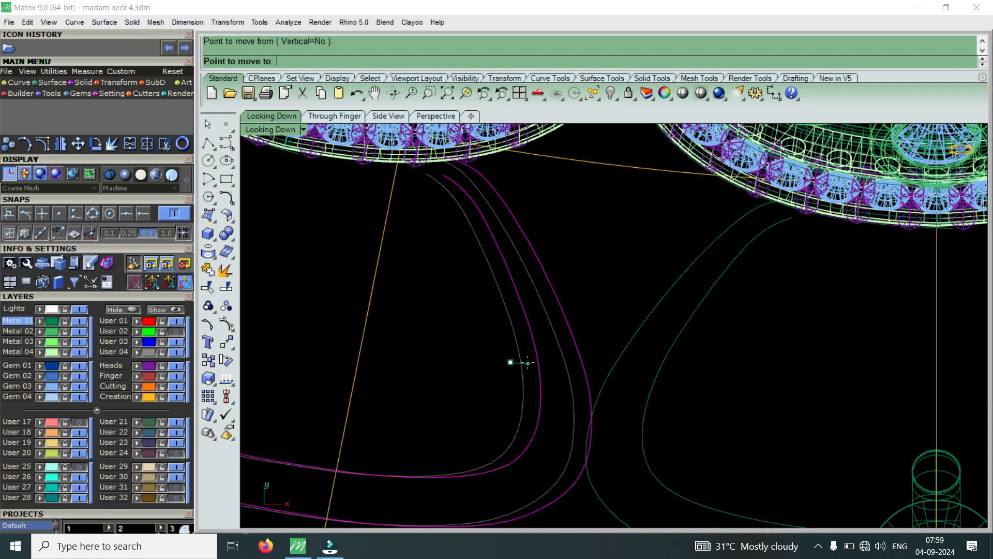
pyautogui.click(546, 359)
pyautogui.rightClick(556, 358)
pyautogui.click(556, 358)
pyautogui.click(569, 358)
pyautogui.scroll(-6, 596, 377)
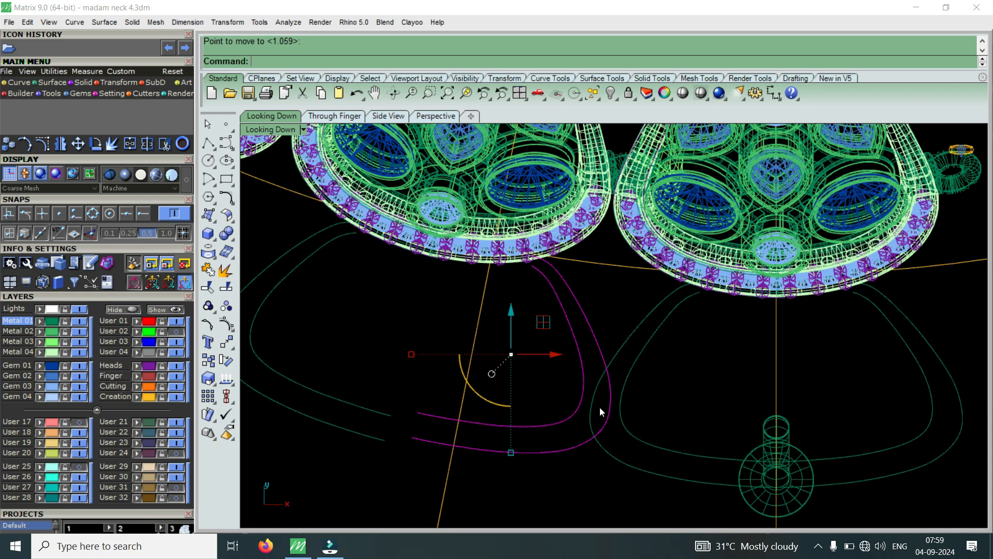
# Undo both moves of the side outline's half curves
pyautogui.scroll(-4, 600, 407)
pyautogui.write('Z')
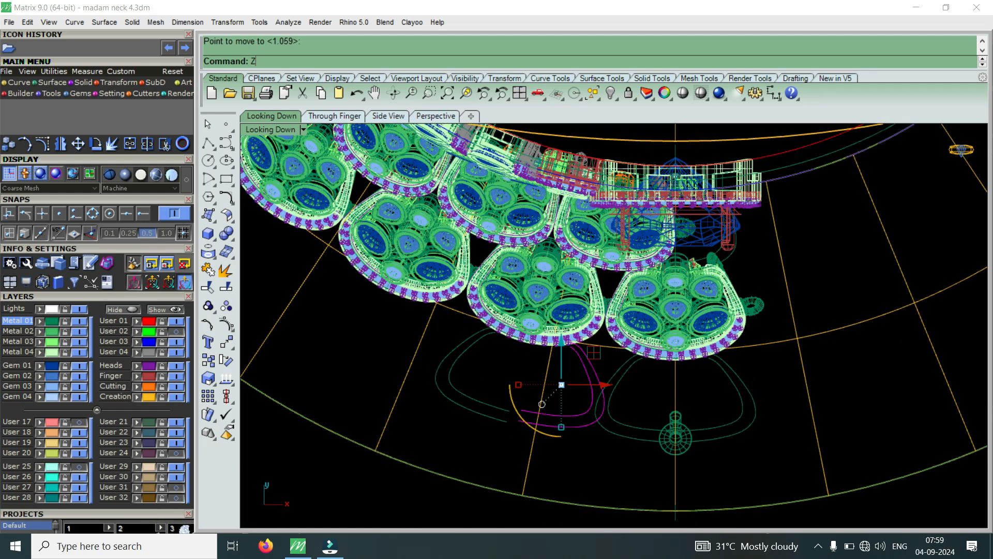
pyautogui.press('BackSpace')
pyautogui.hotkey('ctrl', 'z')
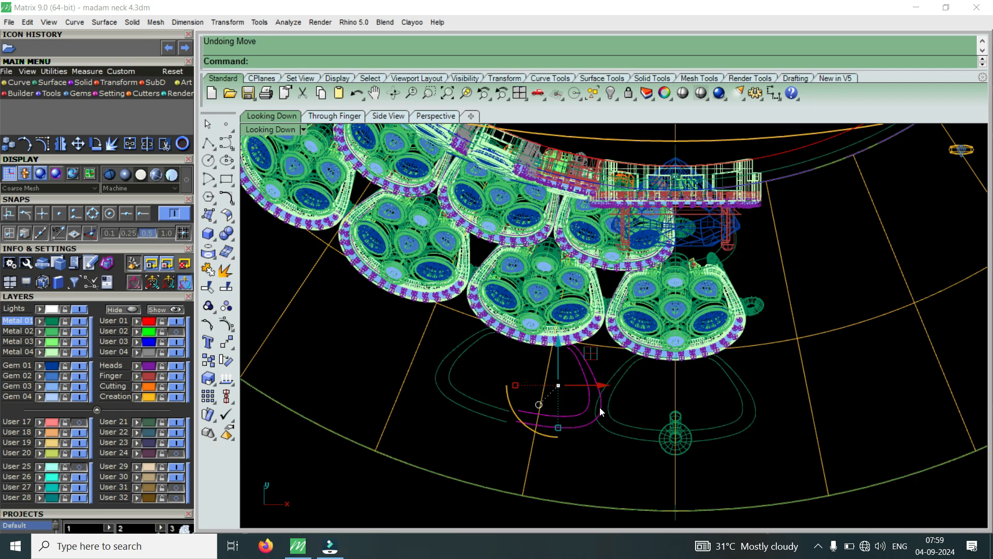
pyautogui.hotkey('ctrl', 'z')
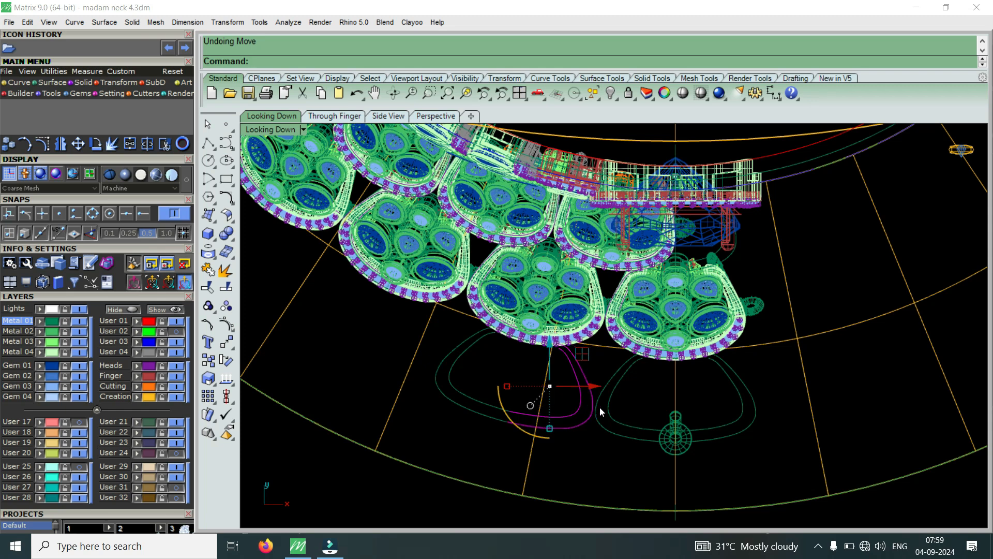
# Examine the spacing of the restored outline beside the centre outline and check it against the partly built flat pendant
pyautogui.scroll(-5, 610, 424)
pyautogui.scroll(6, 610, 231)
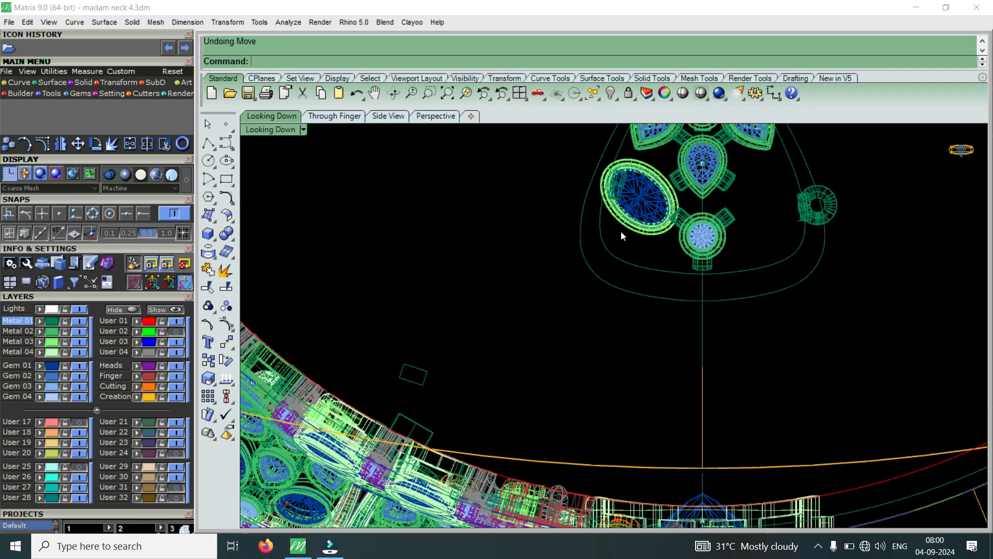
pyautogui.scroll(-4, 620, 231)
pyautogui.scroll(-3, 655, 316)
pyautogui.scroll(7, 645, 462)
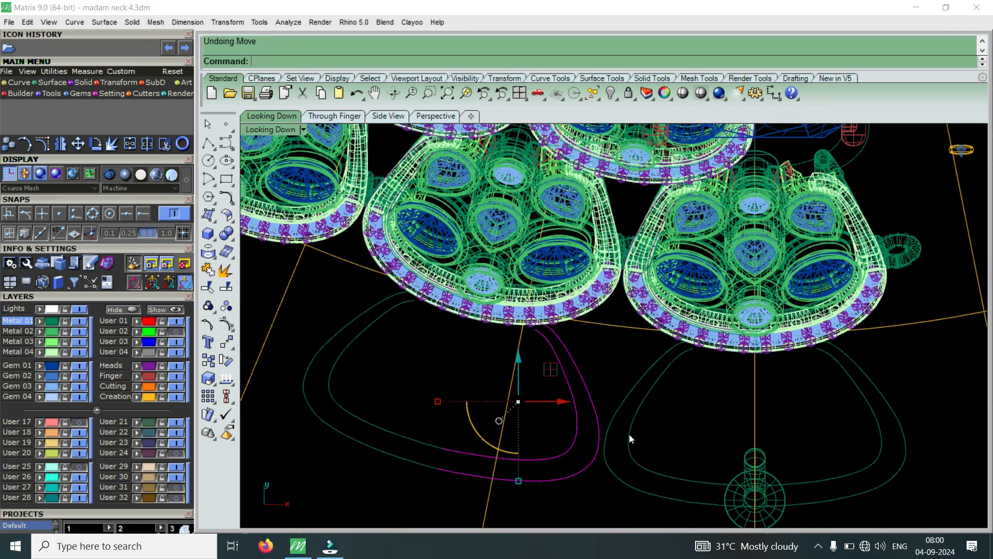
pyautogui.scroll(-1, 613, 435)
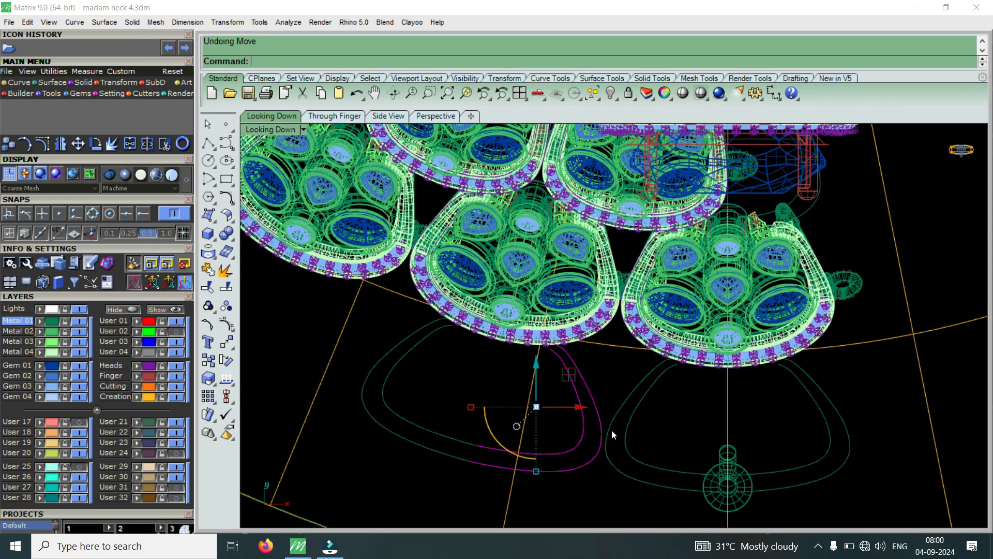
pyautogui.scroll(-3, 611, 430)
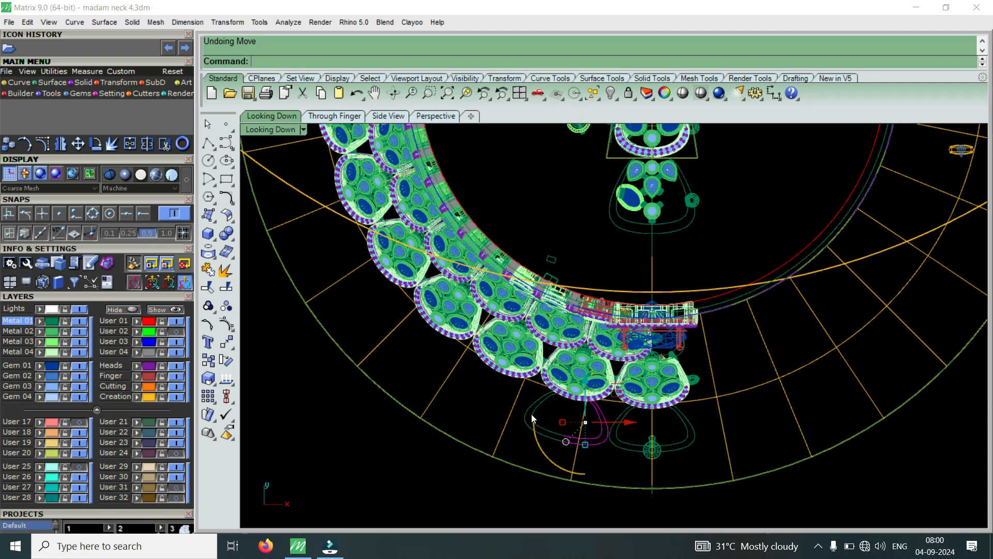
pyautogui.scroll(3, 520, 414)
pyautogui.scroll(4, 652, 443)
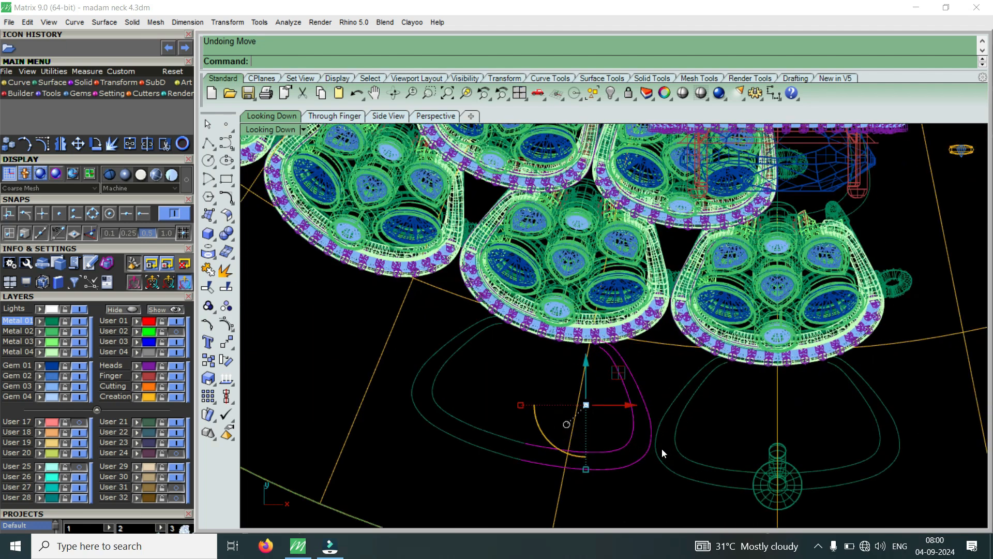
pyautogui.scroll(-2, 650, 441)
pyautogui.scroll(-2, 650, 441)
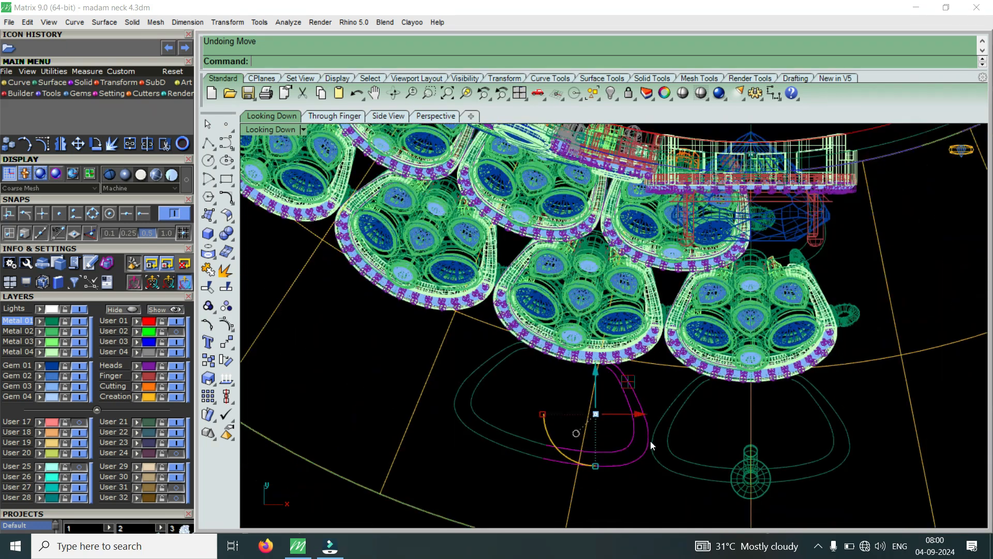
pyautogui.scroll(-3, 651, 420)
pyautogui.scroll(-2, 651, 420)
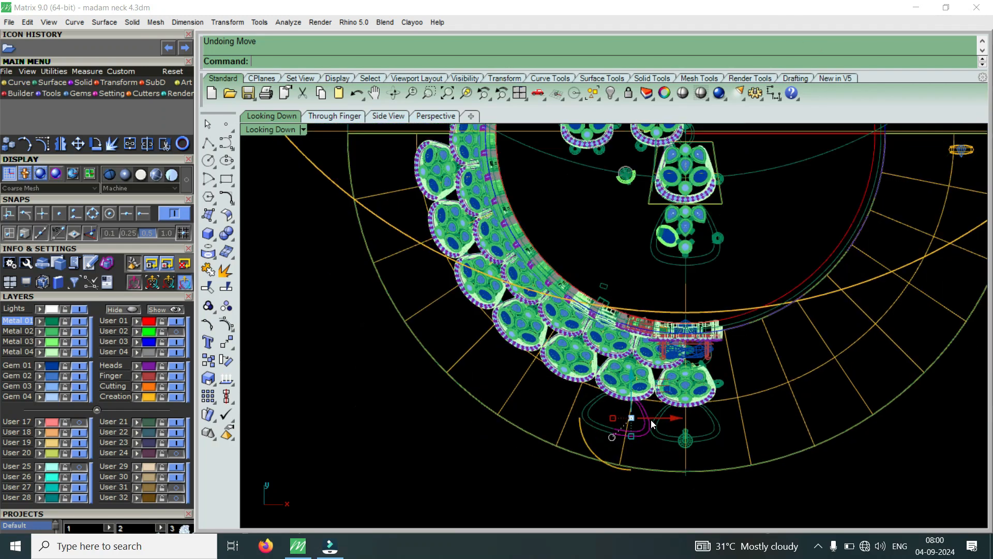
# Examine the finished flat pendant units inside the neck circle and the link rings between them
pyautogui.scroll(-2, 652, 421)
pyautogui.scroll(3, 673, 161)
pyautogui.scroll(3, 674, 162)
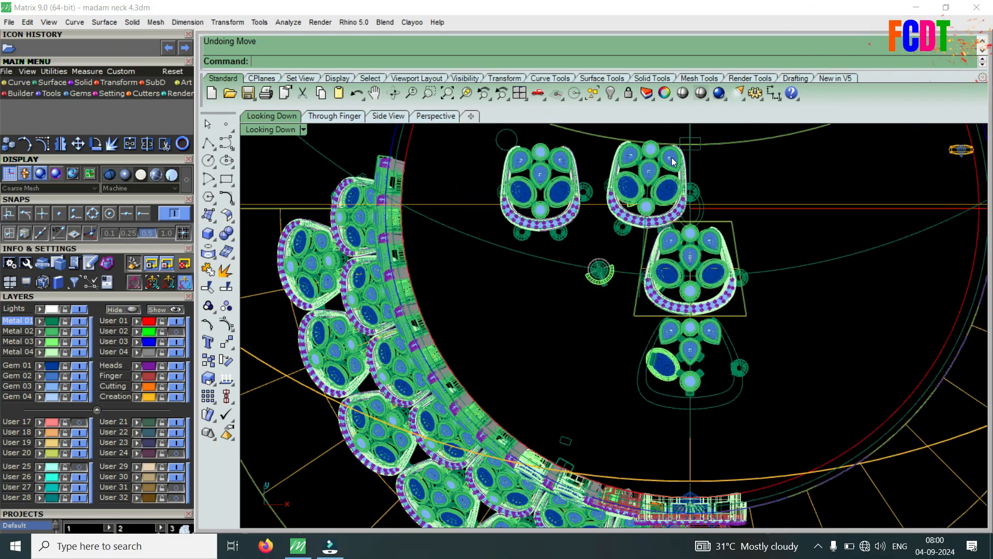
pyautogui.scroll(-2, 711, 210)
pyautogui.scroll(4, 713, 217)
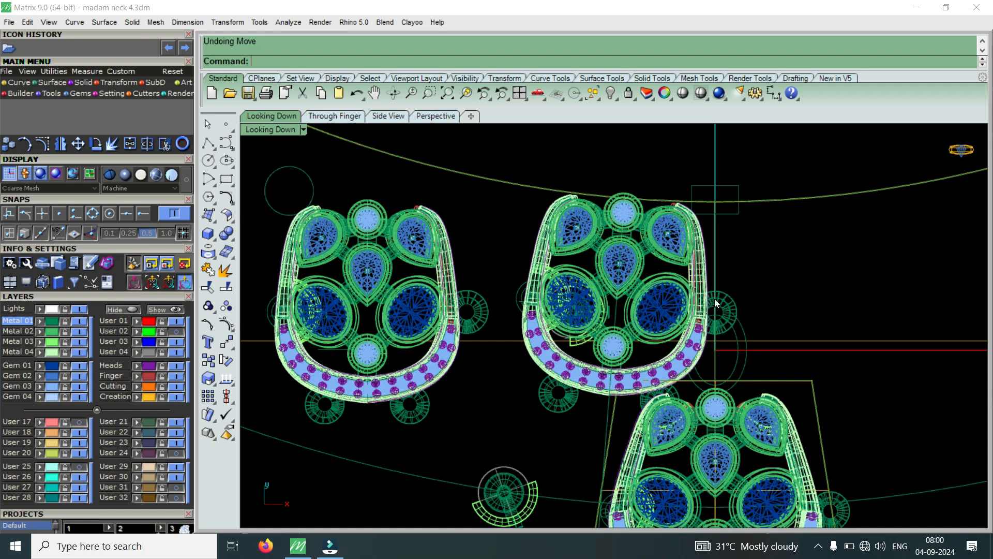
pyautogui.scroll(-2, 712, 284)
pyautogui.scroll(-1, 712, 284)
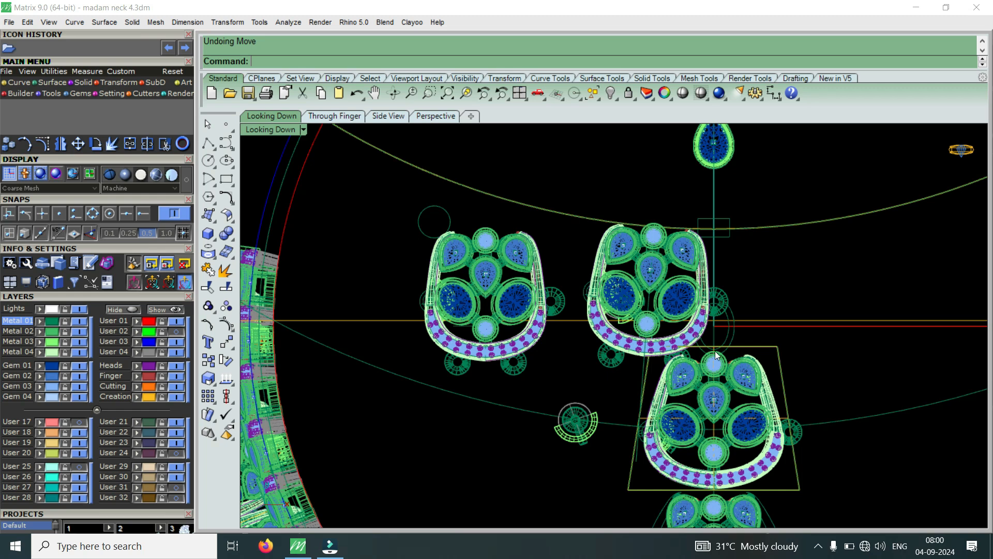
# Review the whole necklace layout from above, then maximize the Perspective view to inspect the shaded pendant rows
pyautogui.scroll(-6, 715, 351)
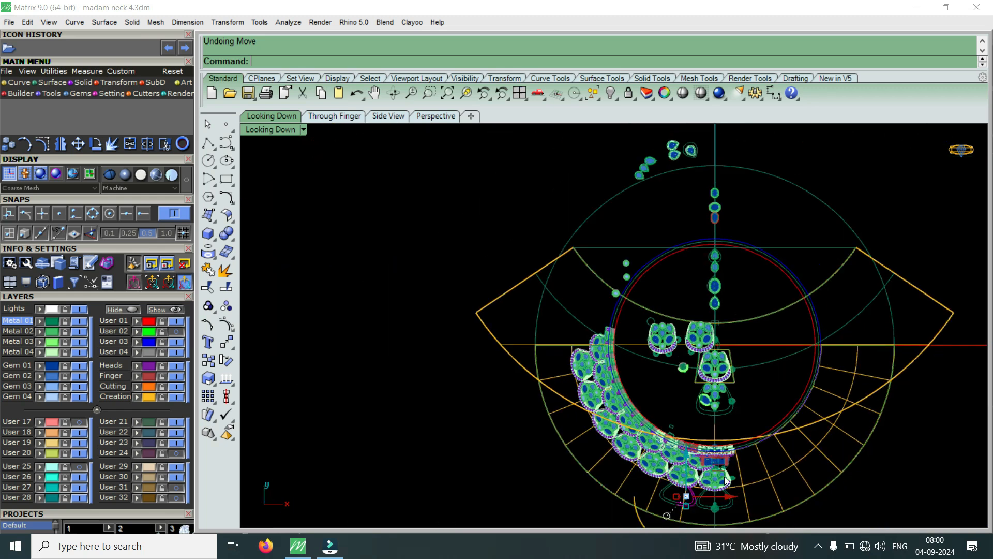
pyautogui.scroll(-1, 725, 477)
pyautogui.scroll(2, 717, 474)
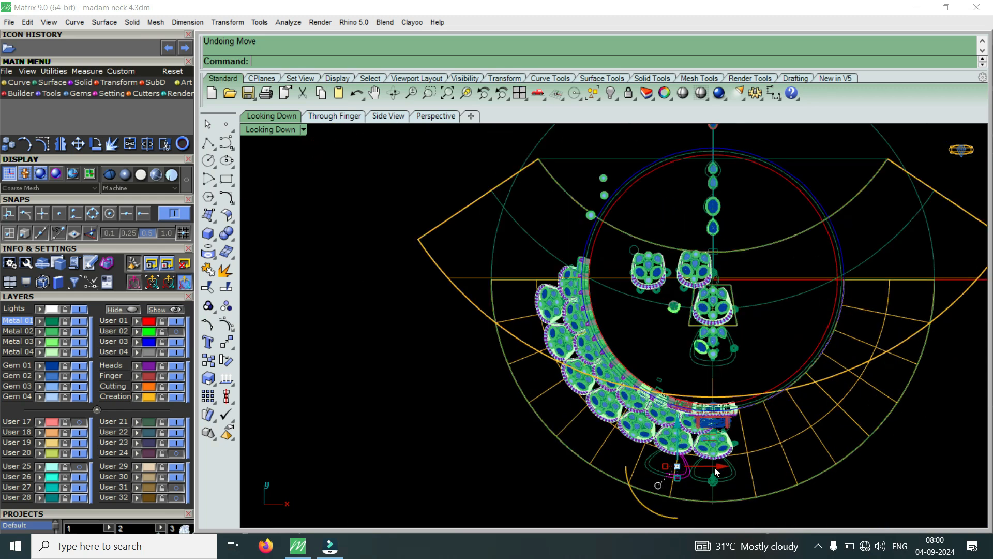
pyautogui.scroll(2, 717, 474)
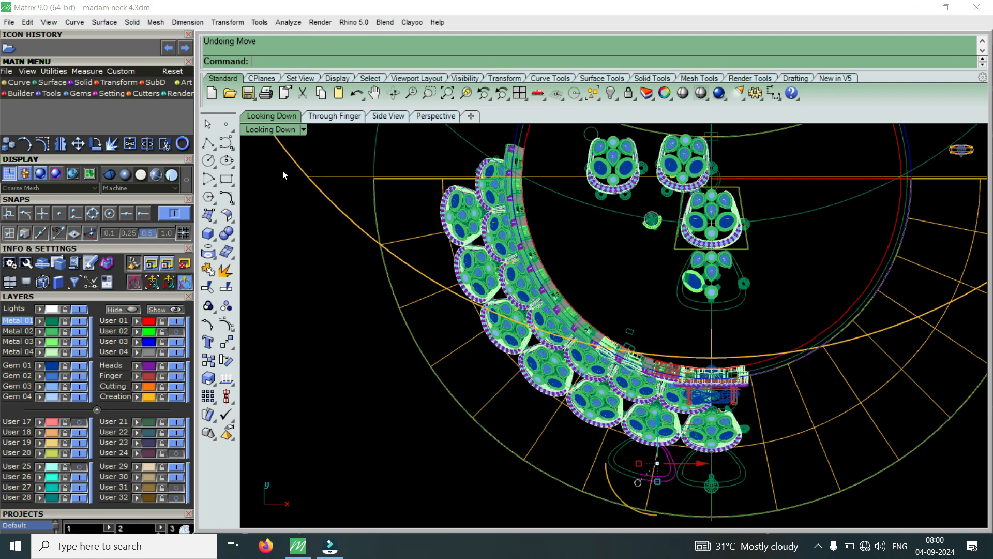
pyautogui.doubleClick(286, 128)
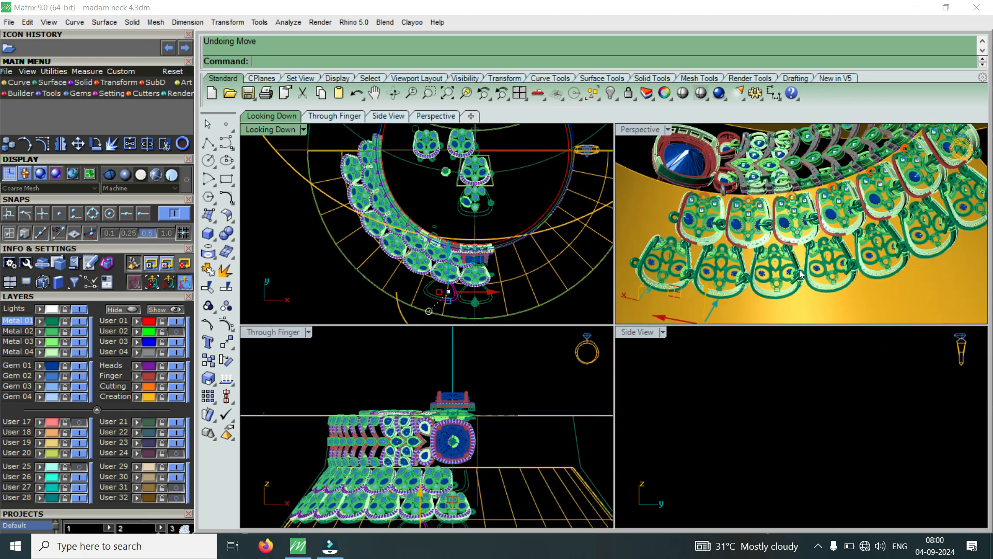
pyautogui.doubleClick(657, 126)
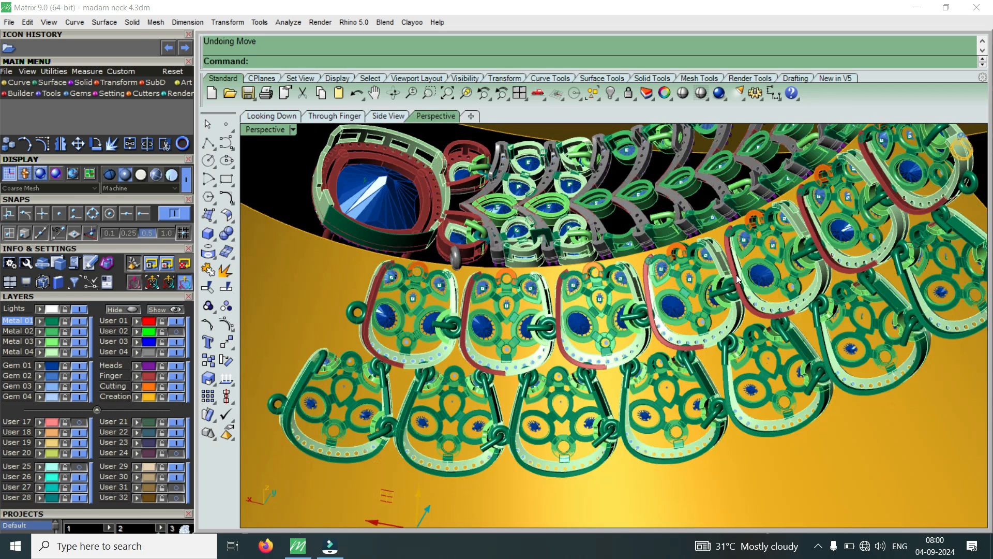
# Examine the backs of the two linked pendant rows and toggle the User 25 layer's visibility twice
pyautogui.moveTo(813, 324); pyautogui.dragTo(430, 418, button='right')
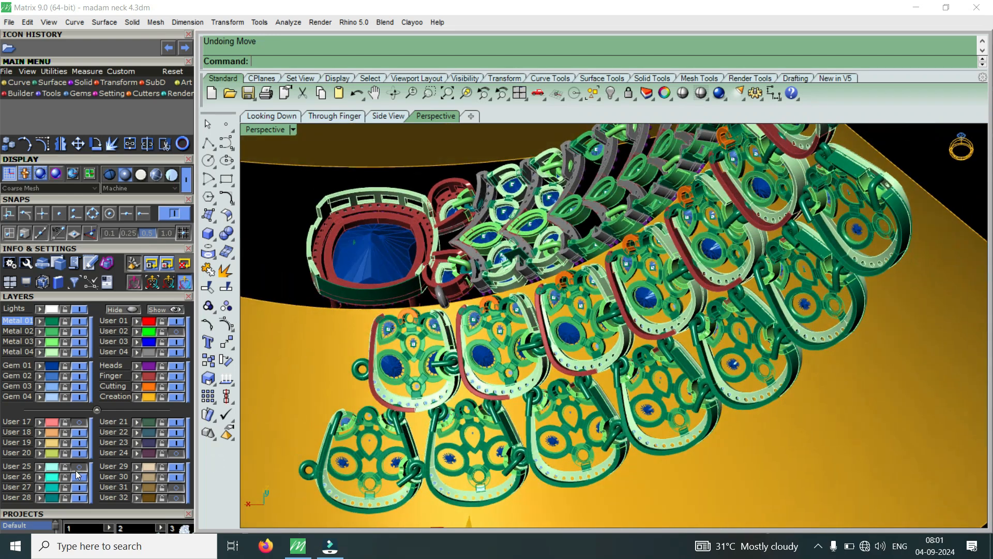
pyautogui.click(78, 468)
pyautogui.click(79, 467)
pyautogui.scroll(-5, 686, 326)
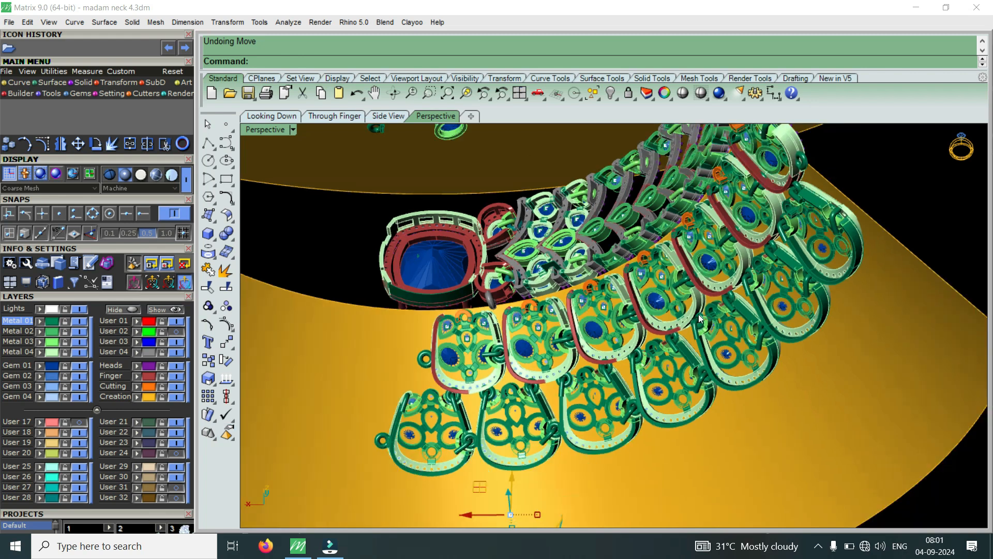
pyautogui.moveTo(697, 317); pyautogui.dragTo(621, 363, button='right')
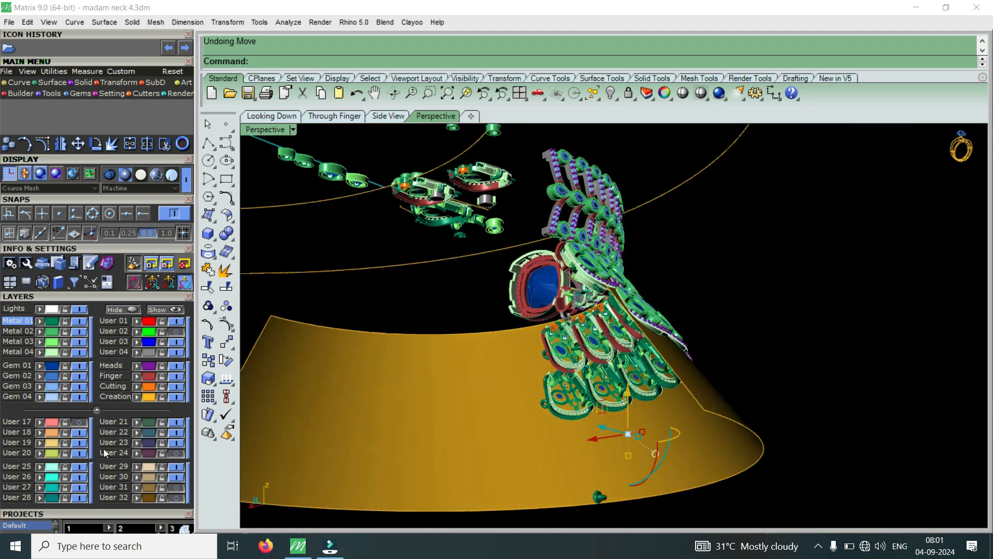
# Show the User 17 neck surface briefly to compare it with the pendant rows, hide it again and inspect the row from the side
pyautogui.click(80, 423)
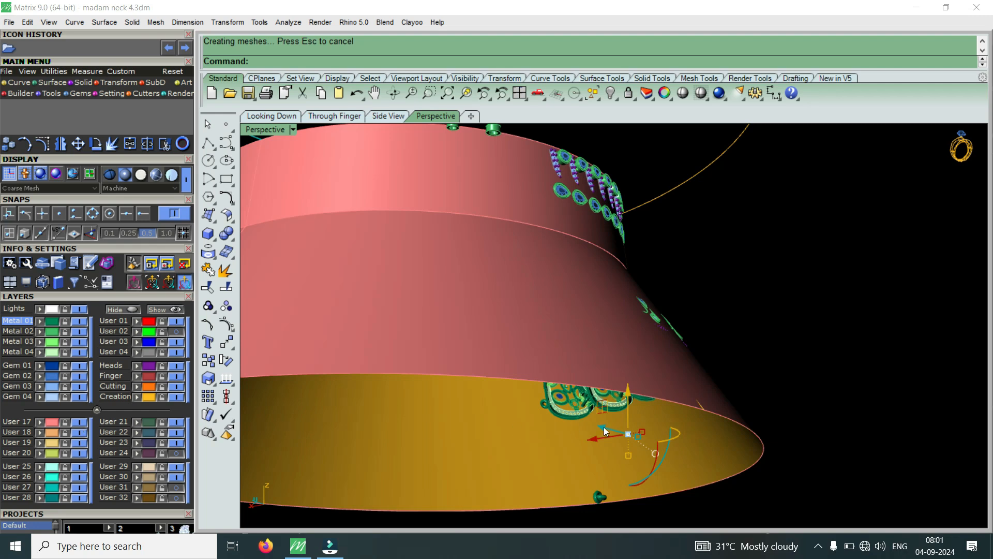
pyautogui.moveTo(657, 418); pyautogui.dragTo(655, 358, button='right')
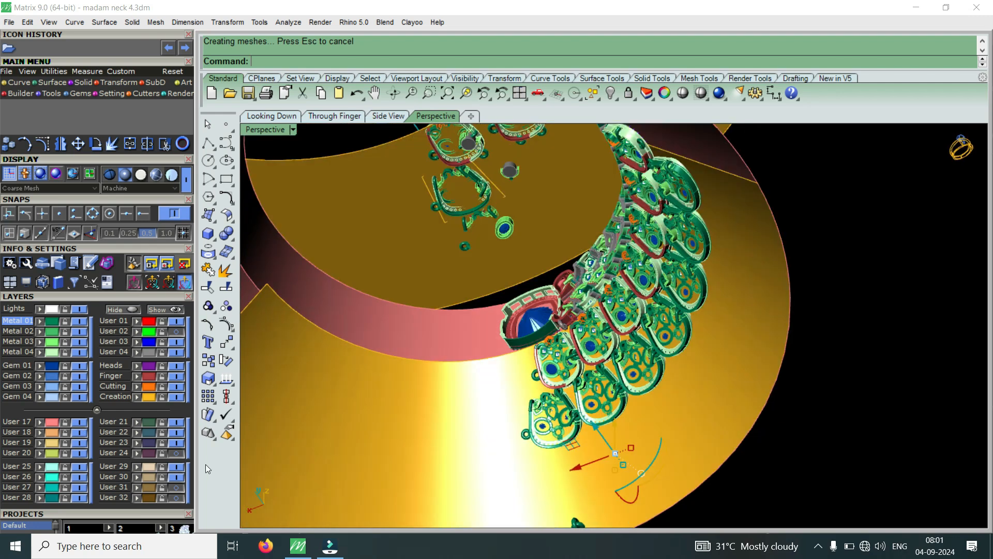
pyautogui.click(81, 423)
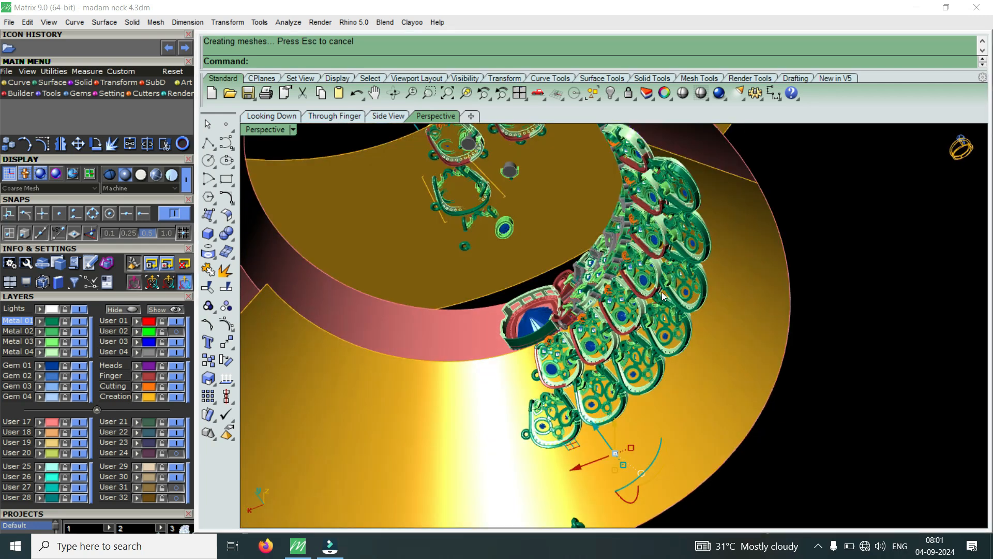
pyautogui.scroll(3, 697, 170)
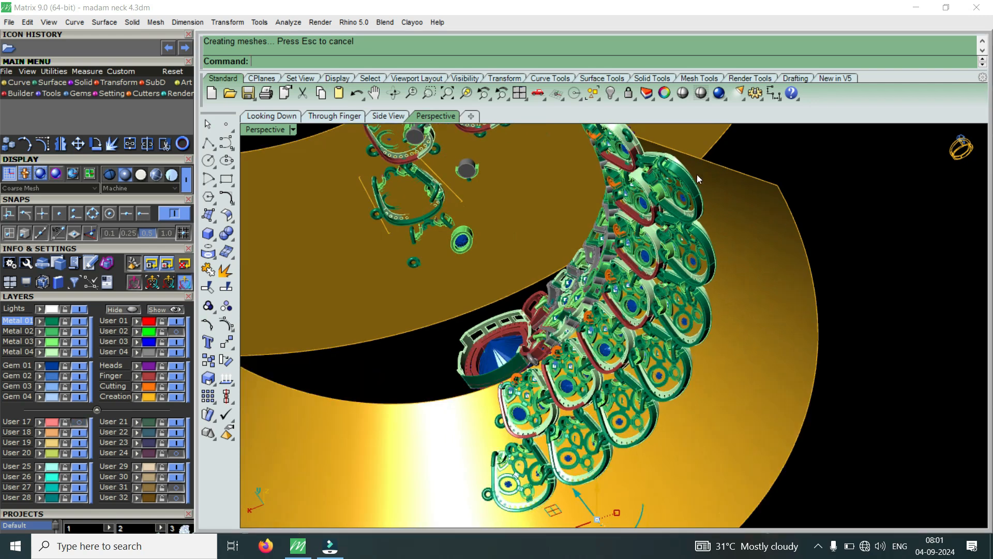
pyautogui.scroll(2, 694, 204)
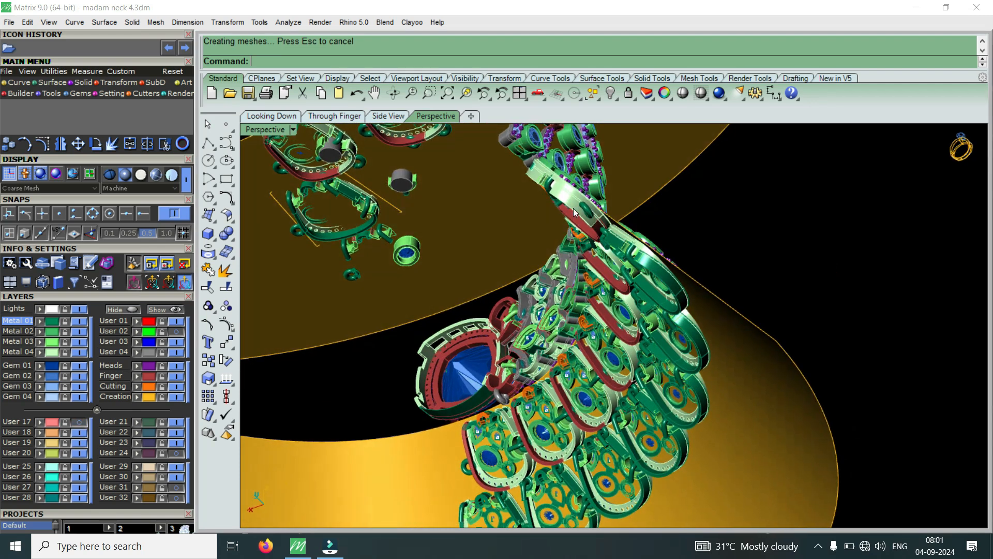
pyautogui.scroll(2, 573, 208)
pyautogui.moveTo(588, 249); pyautogui.dragTo(318, 200, button='right')
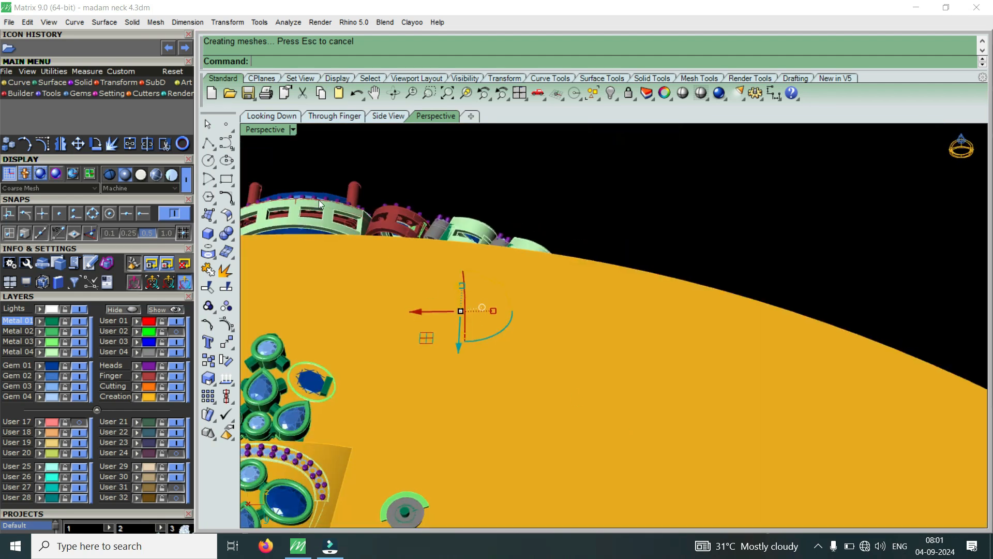
# Restore the four views, select the inner neck circle in the Looking Down view and examine it against the backs of the upper links
pyautogui.doubleClick(274, 133)
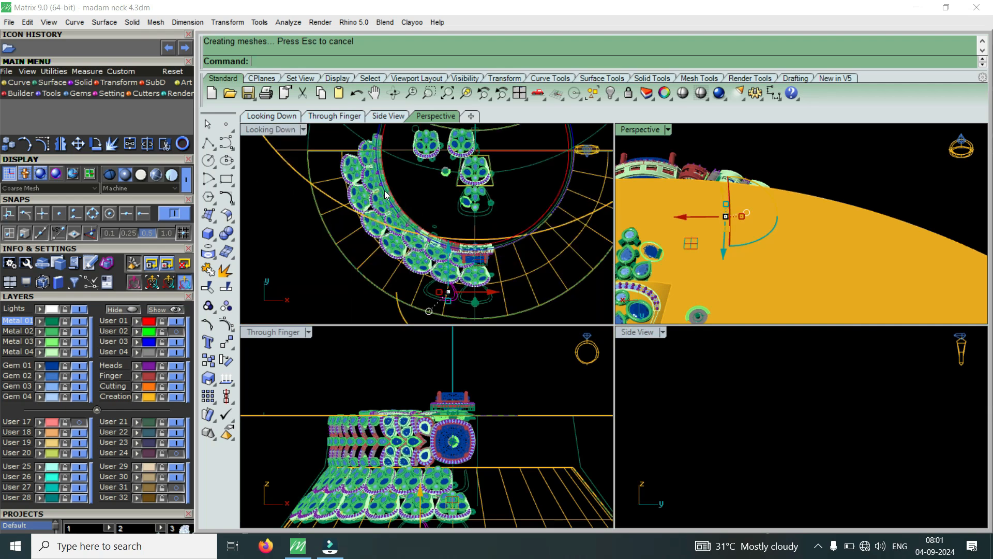
pyautogui.scroll(-8, 407, 219)
pyautogui.scroll(6, 397, 175)
pyautogui.scroll(6, 400, 187)
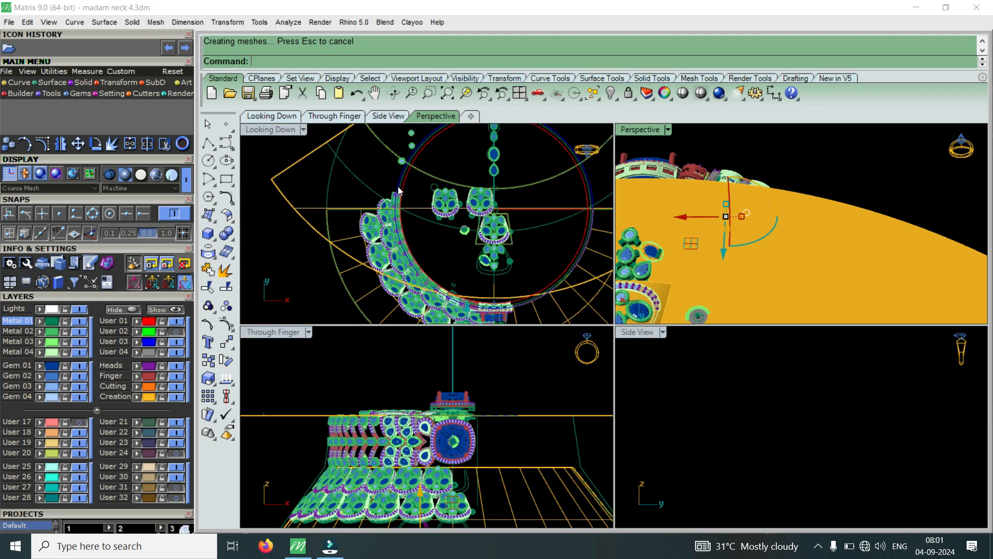
pyautogui.click(412, 207)
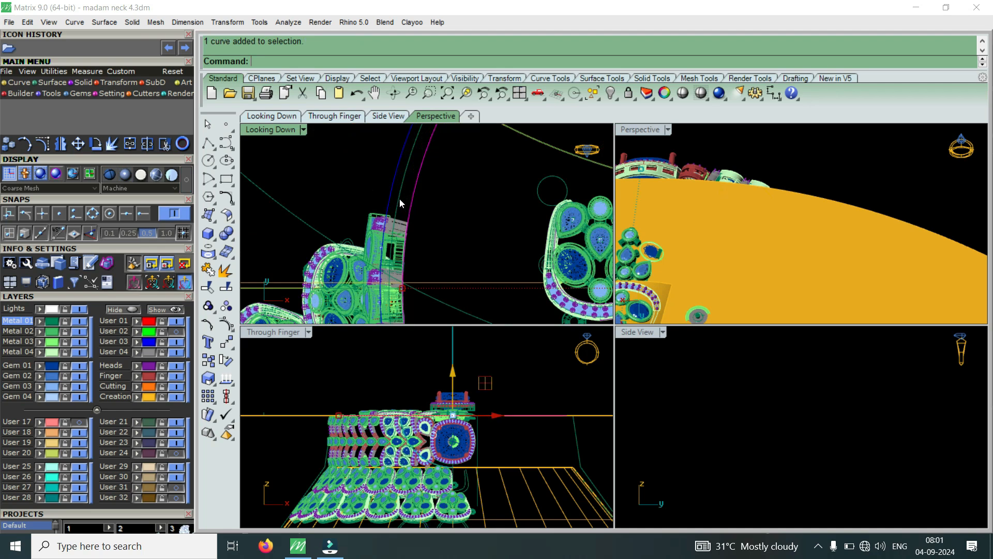
pyautogui.scroll(-6, 385, 182)
pyautogui.scroll(-2, 384, 183)
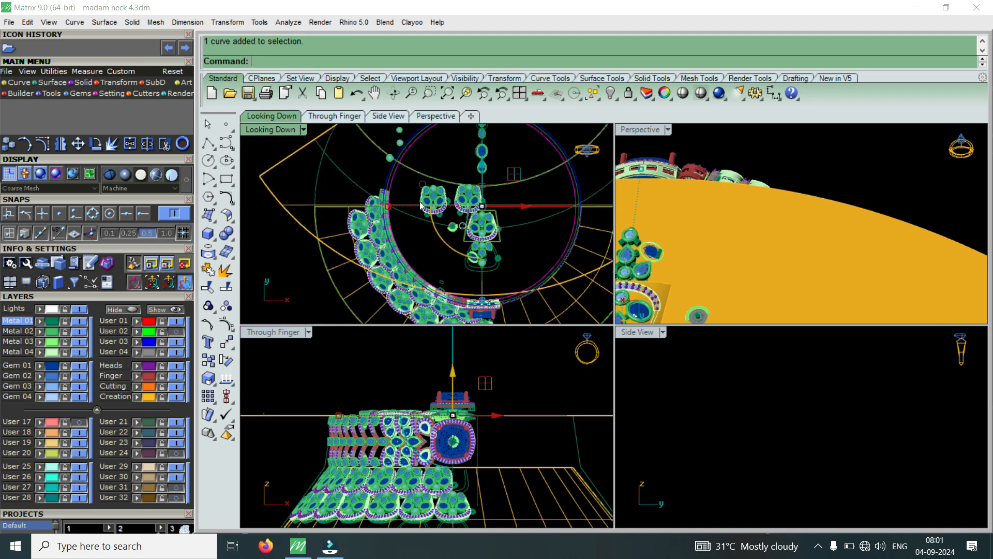
pyautogui.scroll(2, 383, 190)
pyautogui.scroll(8, 404, 191)
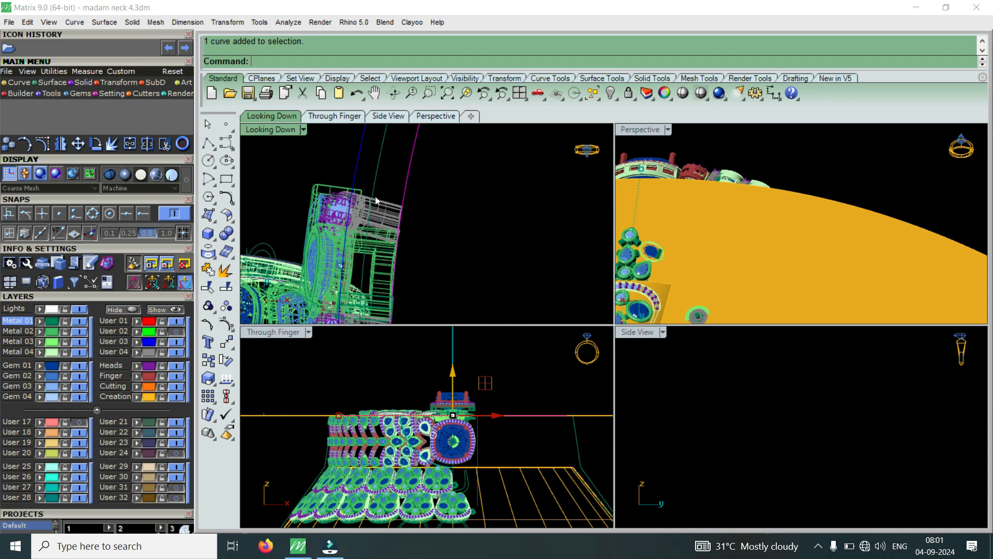
pyautogui.scroll(-3, 384, 197)
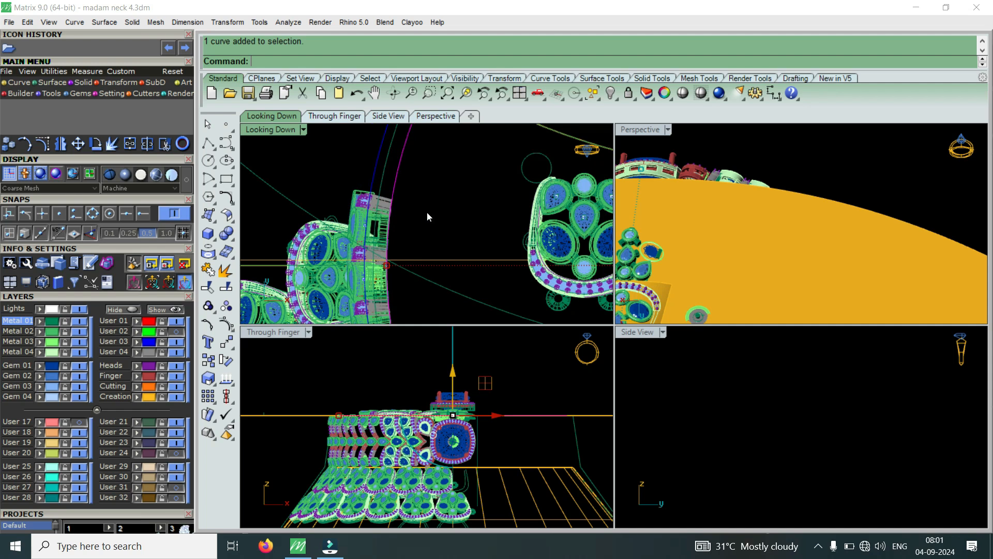
# Maximize the Looking Down view and examine how the end links fit between the blue and inner neck circles
pyautogui.doubleClick(274, 129)
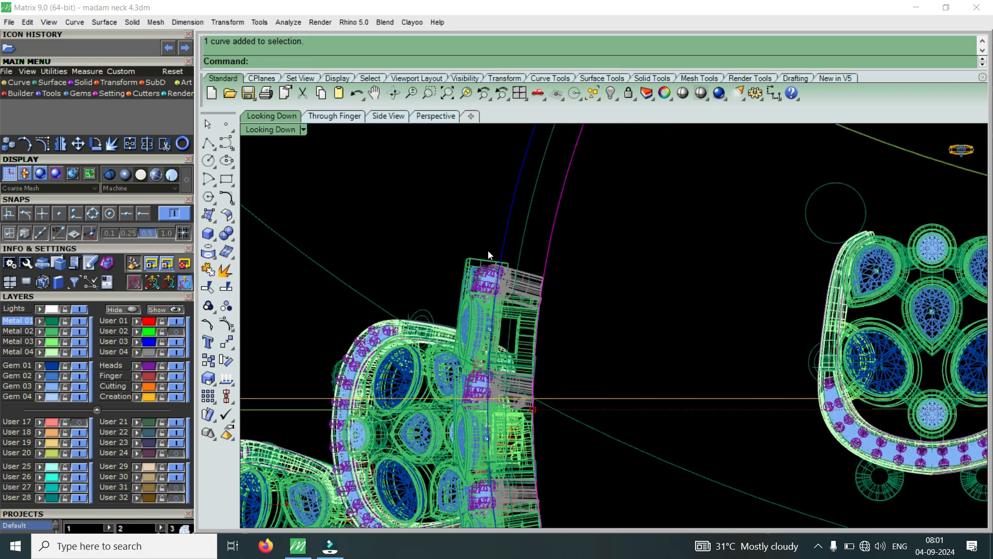
pyautogui.scroll(-1, 525, 262)
pyautogui.scroll(1, 525, 262)
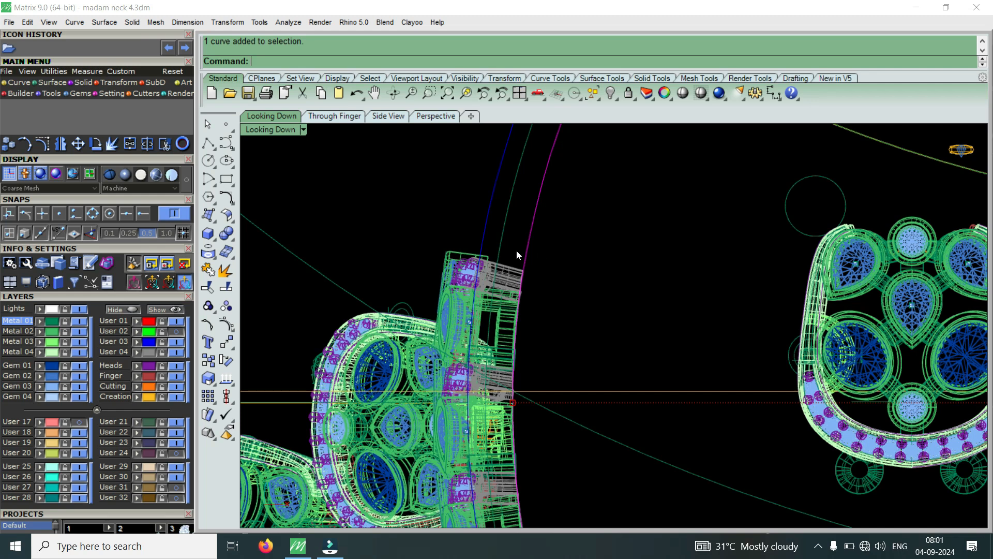
pyautogui.scroll(-3, 510, 254)
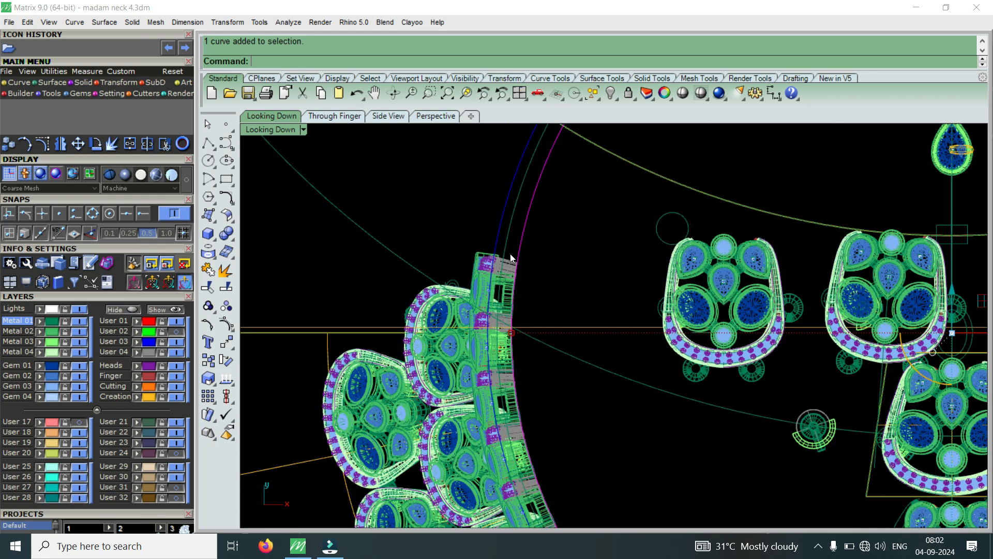
pyautogui.scroll(3, 510, 257)
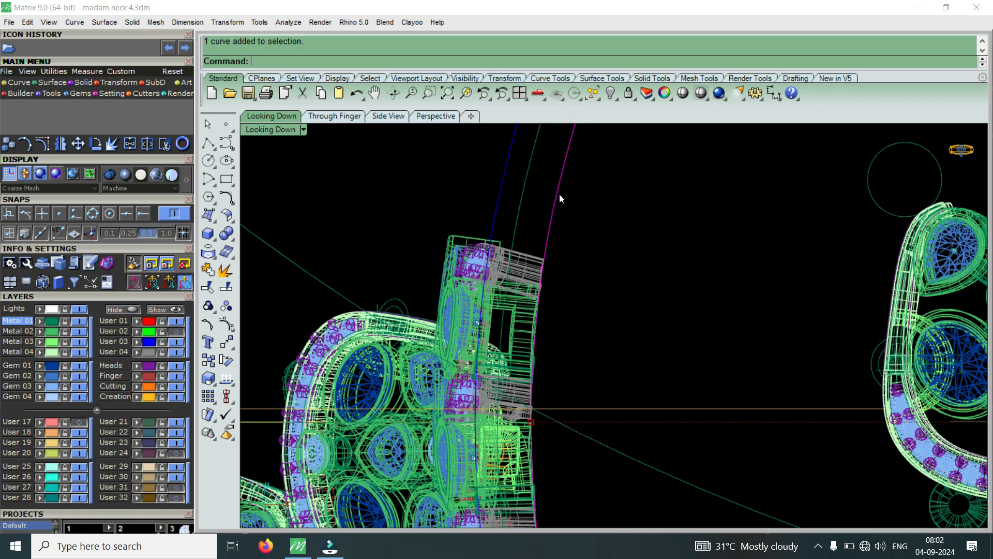
pyautogui.scroll(-6, 558, 206)
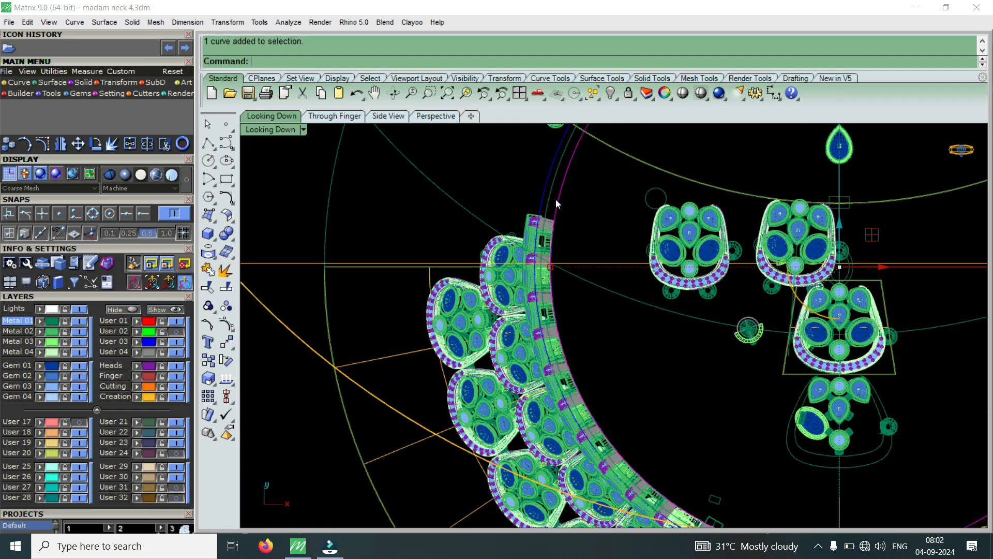
pyautogui.scroll(5, 555, 199)
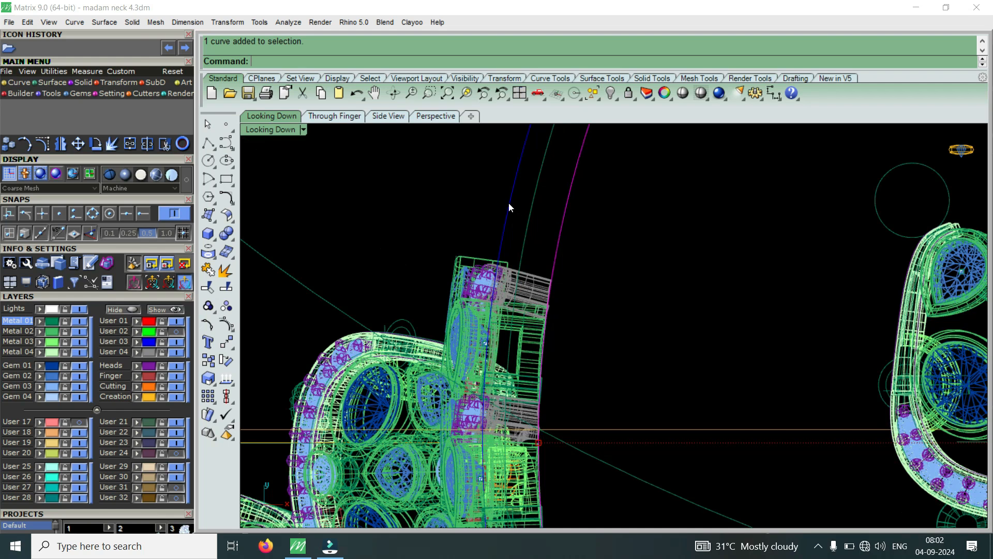
# Maximize the Perspective view and inspect the thickness and backs of the upper links with the Creation layer hidden
pyautogui.doubleClick(290, 129)
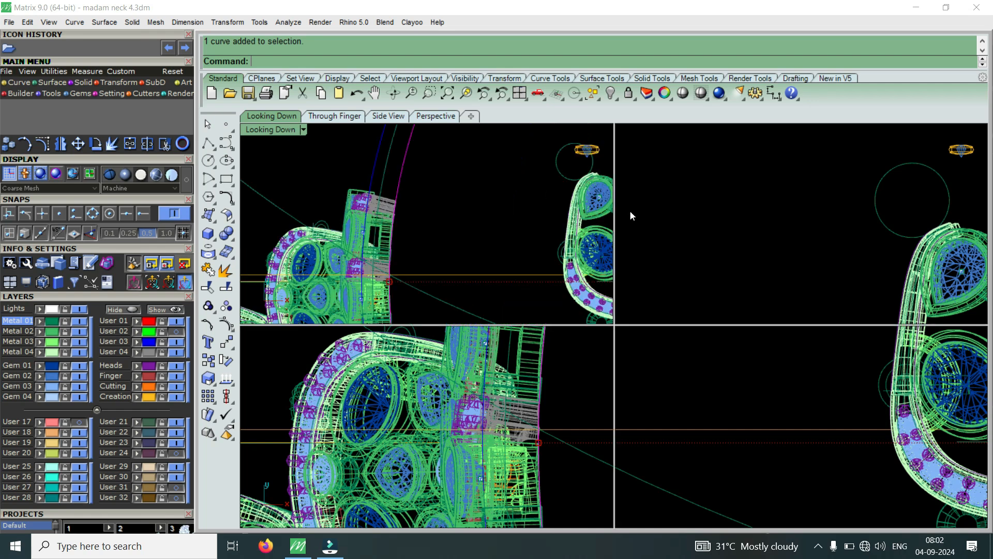
pyautogui.doubleClick(641, 129)
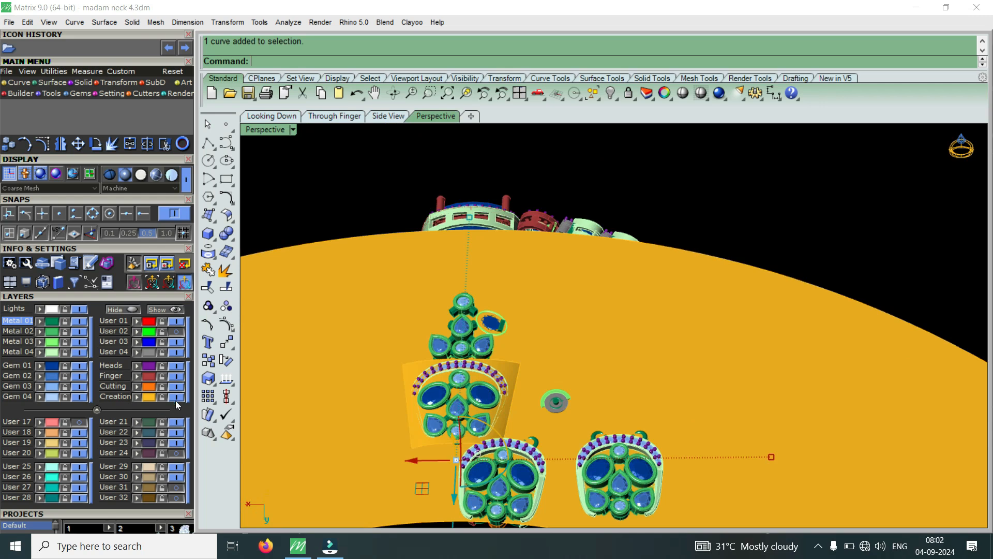
pyautogui.moveTo(565, 375); pyautogui.dragTo(674, 244, button='right')
pyautogui.scroll(5, 675, 244)
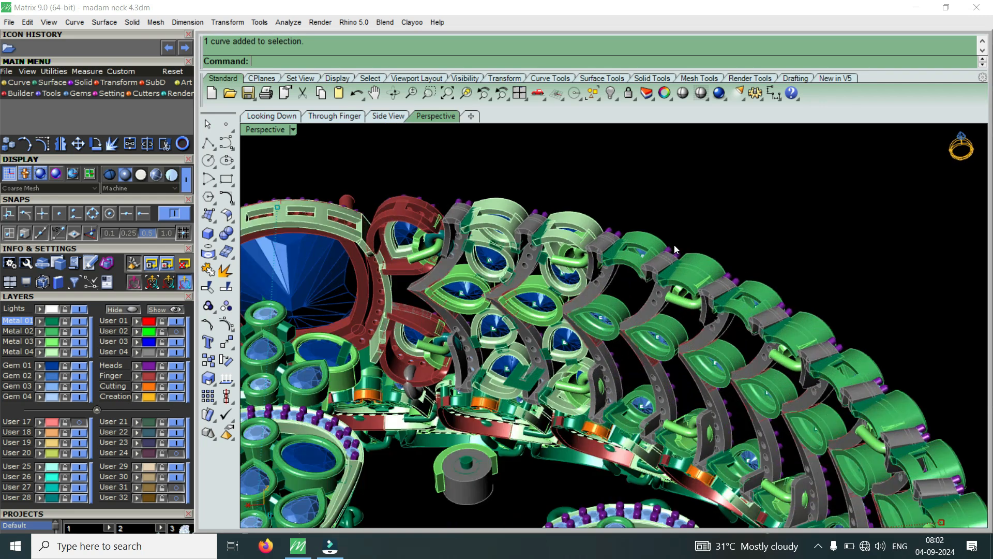
pyautogui.scroll(2, 634, 278)
pyautogui.moveTo(634, 278); pyautogui.dragTo(585, 304, button='right')
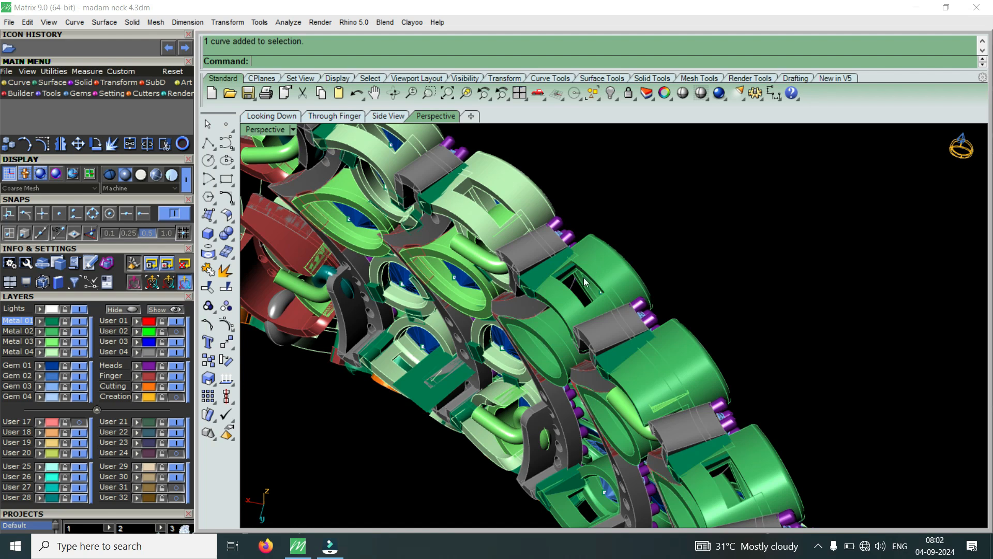
pyautogui.moveTo(597, 294); pyautogui.dragTo(561, 265, button='right')
pyautogui.moveTo(578, 347); pyautogui.dragTo(615, 327, button='right')
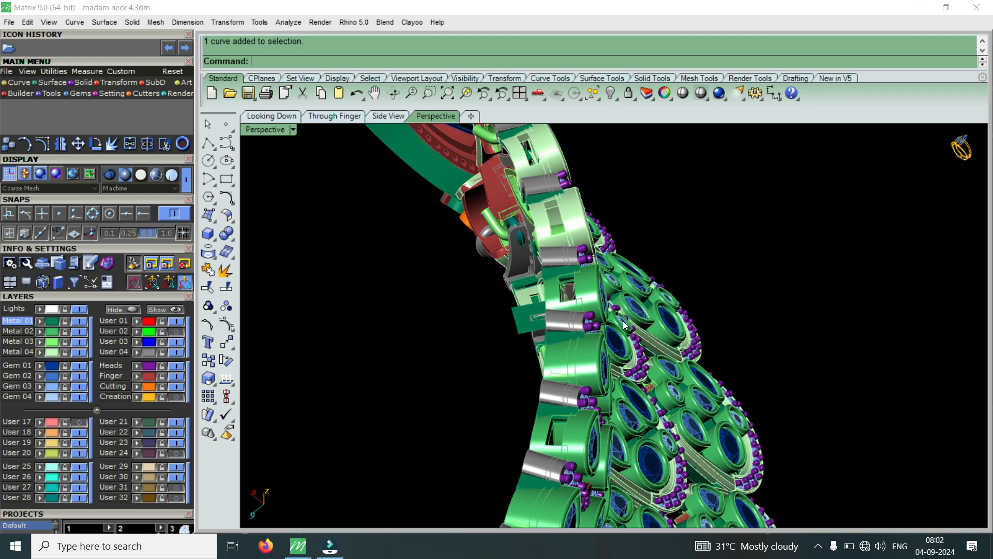
# Show the User 17 and Creation neck surfaces and compare them with the pendant rows in the Looking Down and Perspective views
pyautogui.doubleClick(273, 131)
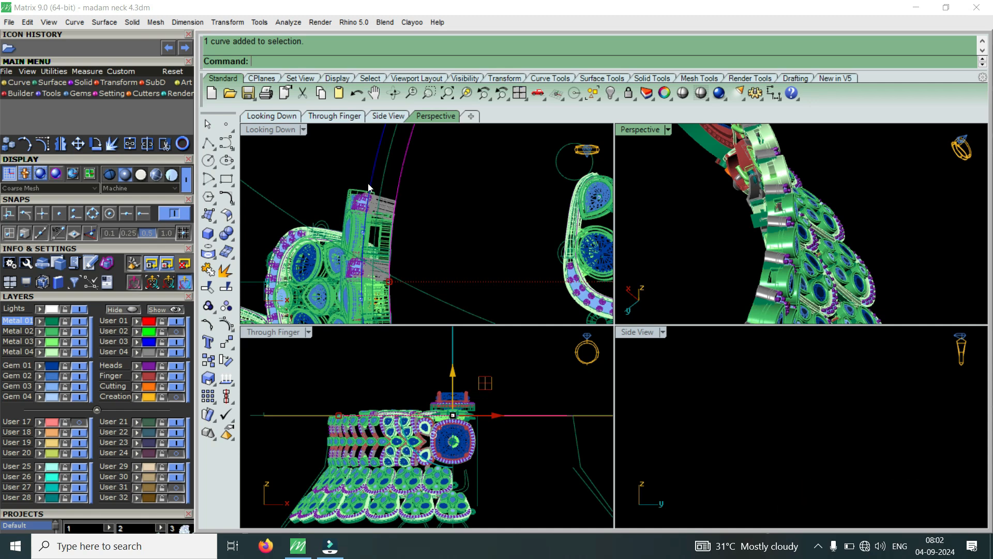
pyautogui.scroll(-2, 343, 191)
pyautogui.scroll(-5, 343, 192)
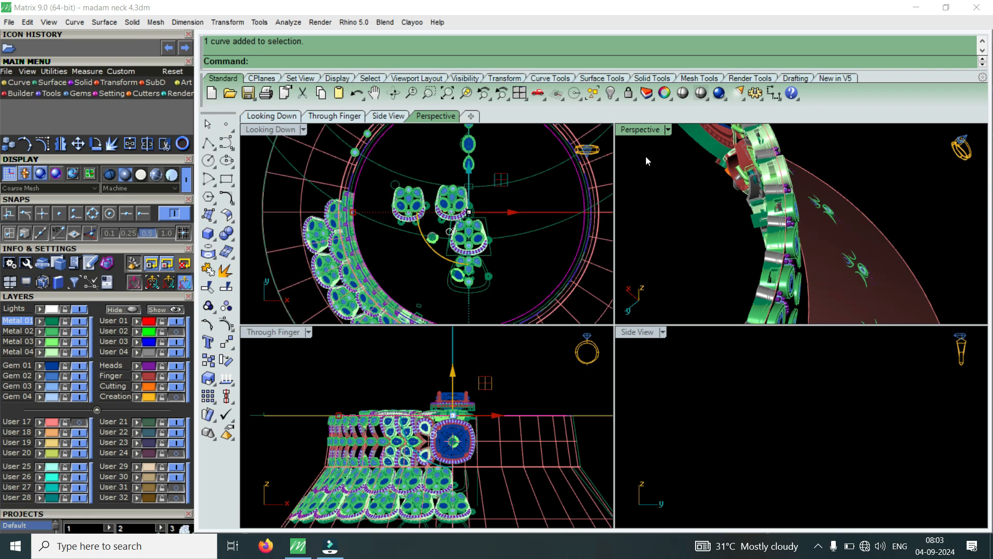
pyautogui.doubleClick(644, 130)
pyautogui.scroll(-6, 650, 188)
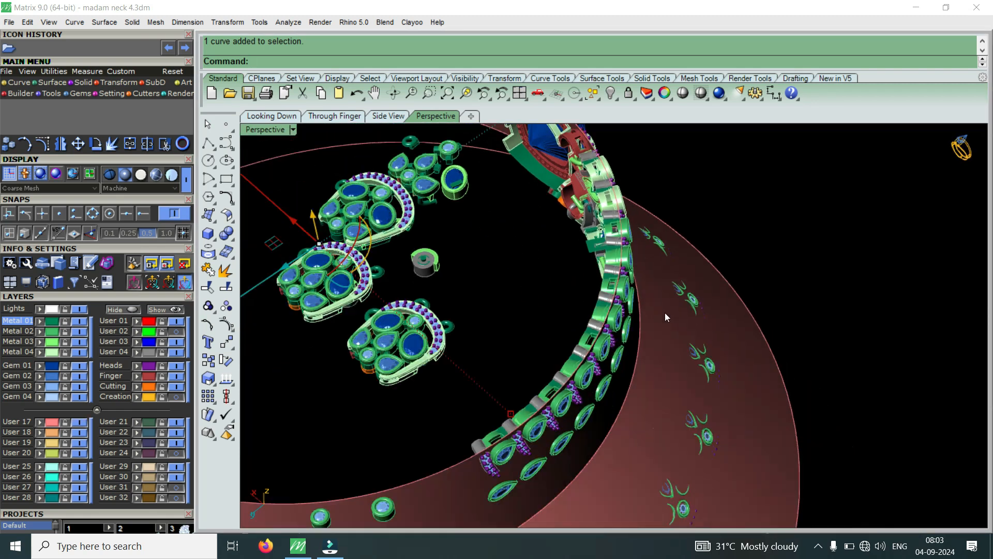
pyautogui.scroll(2, 652, 419)
pyautogui.click(176, 397)
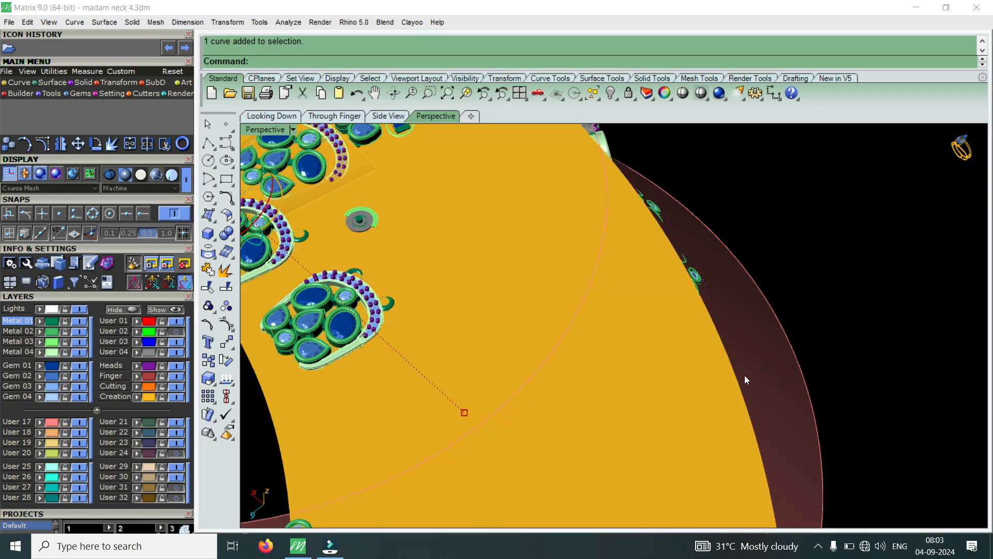
# Select the yellow neck surface and examine from the front and back how the pendants and their link rings sit against it
pyautogui.moveTo(739, 341); pyautogui.dragTo(388, 408, button='right')
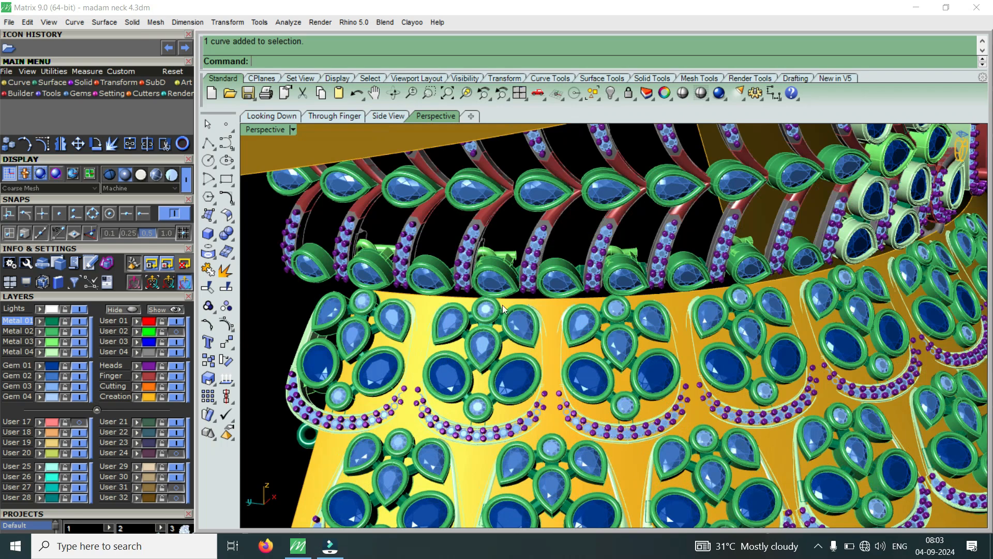
pyautogui.scroll(5, 502, 308)
pyautogui.click(605, 298)
pyautogui.scroll(-5, 607, 300)
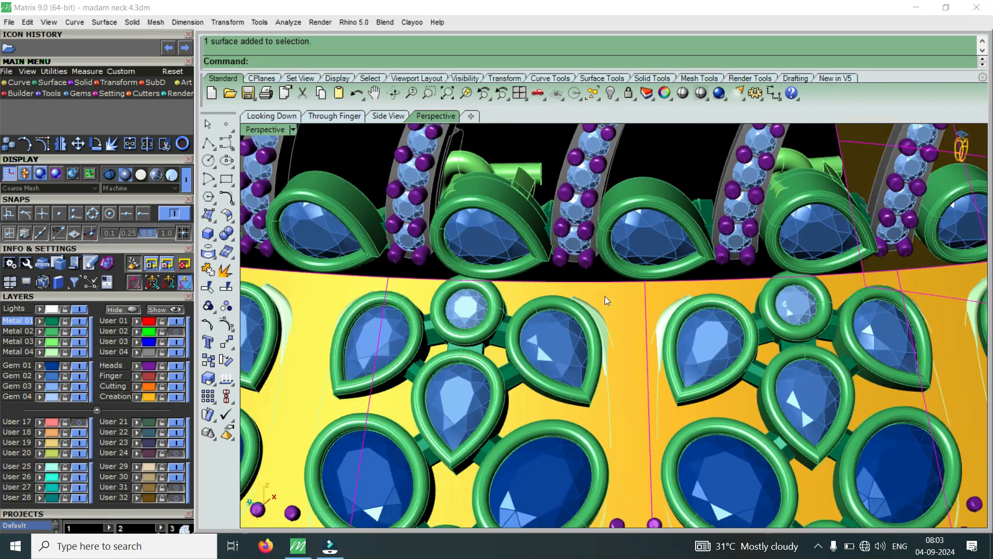
pyautogui.moveTo(565, 331); pyautogui.dragTo(751, 254, button='right')
pyautogui.scroll(10, 408, 396)
pyautogui.scroll(-4, 525, 366)
pyautogui.scroll(8, 751, 253)
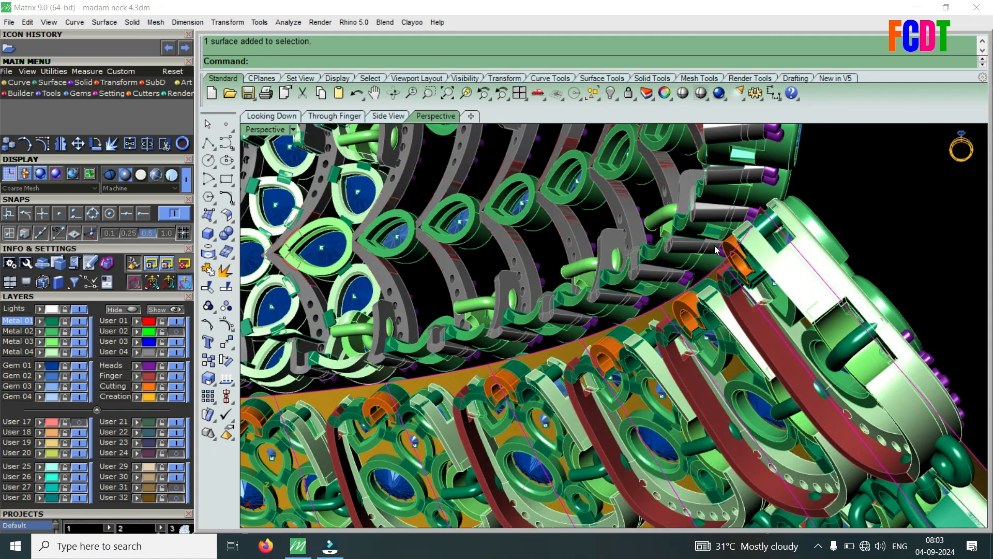
pyautogui.scroll(-2, 716, 249)
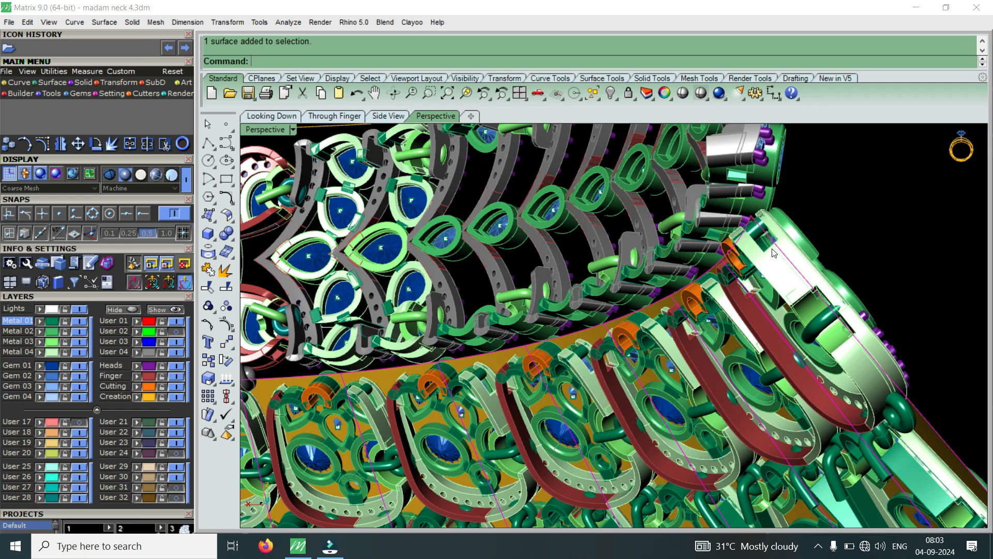
pyautogui.moveTo(867, 259); pyautogui.dragTo(612, 299, button='right')
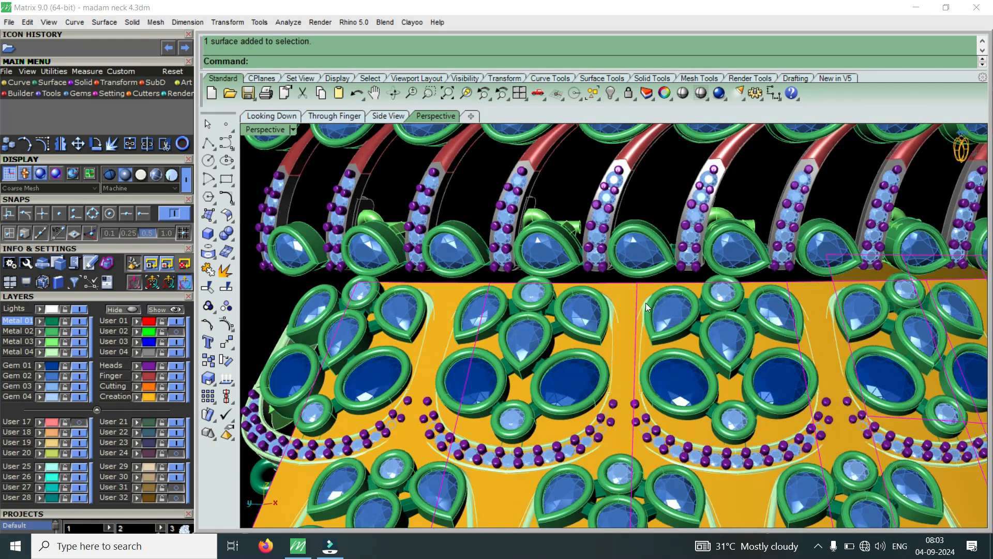
# Hide the yellow neck surfaces so the choker and its two pendant rows stand alone in the Perspective view
pyautogui.scroll(-5, 653, 299)
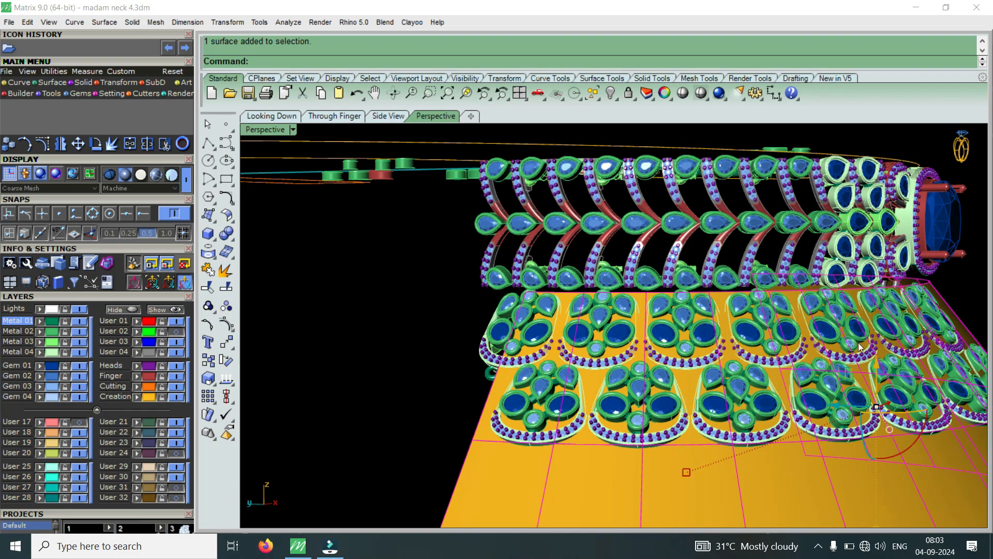
pyautogui.keyDown('shift'); pyautogui.moveTo(834, 351); pyautogui.dragTo(679, 349, button='right'); pyautogui.keyUp('shift')
pyautogui.scroll(-4, 679, 350)
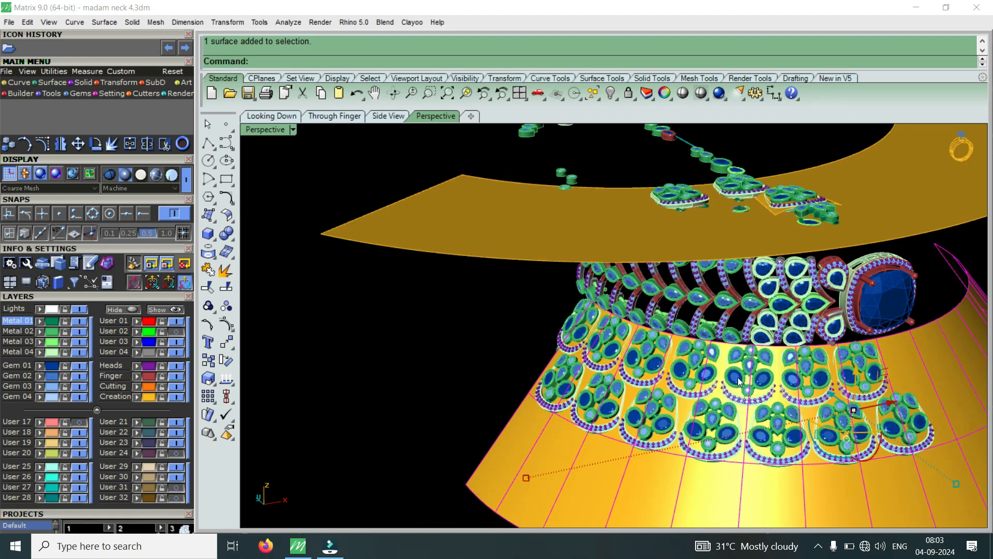
pyautogui.click(173, 388)
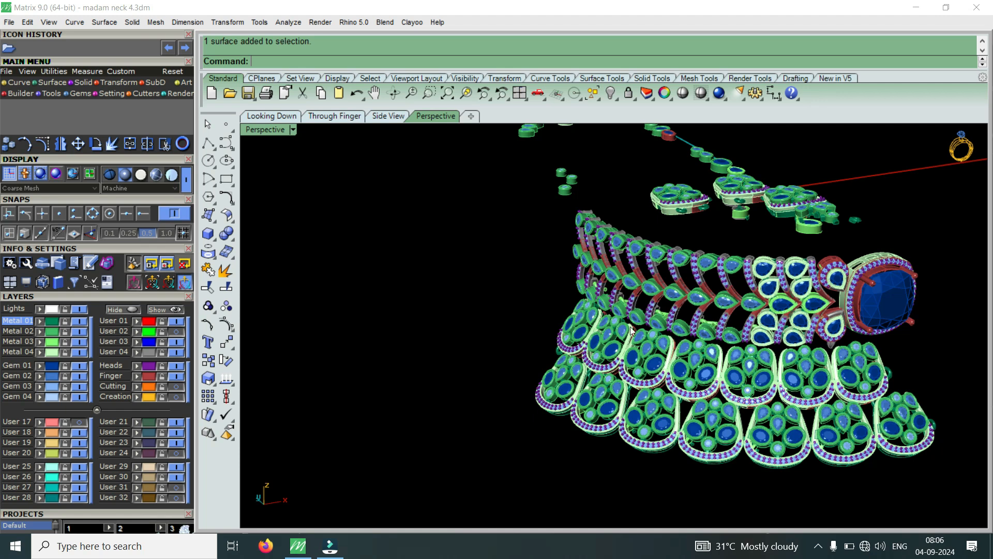
# Delete the upright reference photo plane overlapping the necklace parts, keeping the other photo plane beside the model
pyautogui.moveTo(643, 373); pyautogui.dragTo(652, 407, button='right')
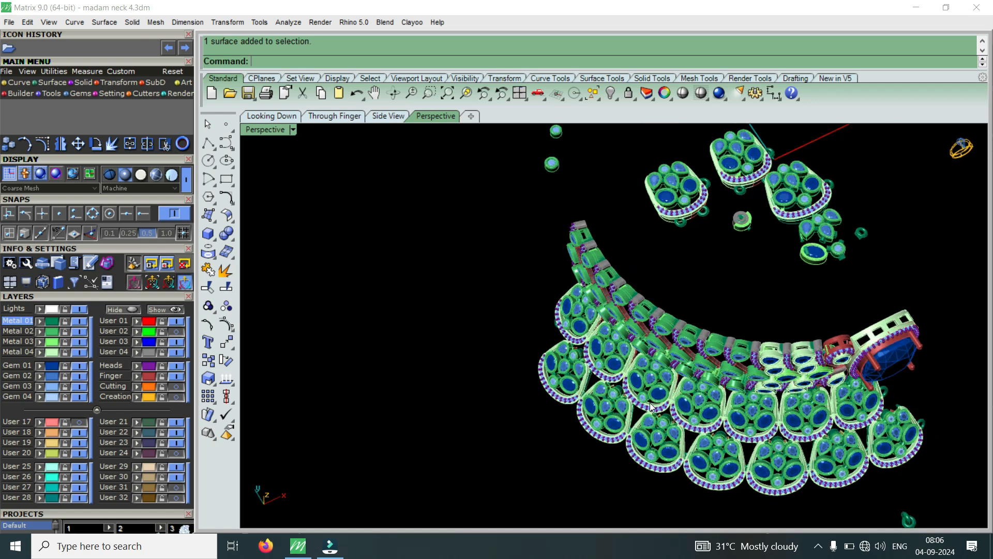
pyautogui.moveTo(568, 374); pyautogui.dragTo(492, 430, button='right')
pyautogui.scroll(-2, 492, 430)
pyautogui.scroll(-2, 492, 430)
pyautogui.click(175, 331)
pyautogui.moveTo(739, 386); pyautogui.dragTo(710, 302, button='right')
pyautogui.click(710, 302)
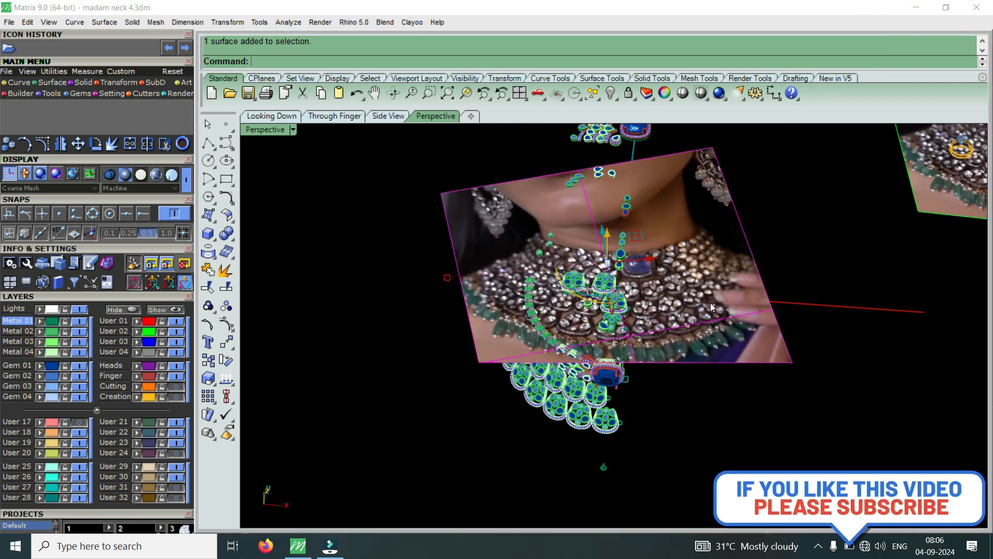
pyautogui.press('Delete')
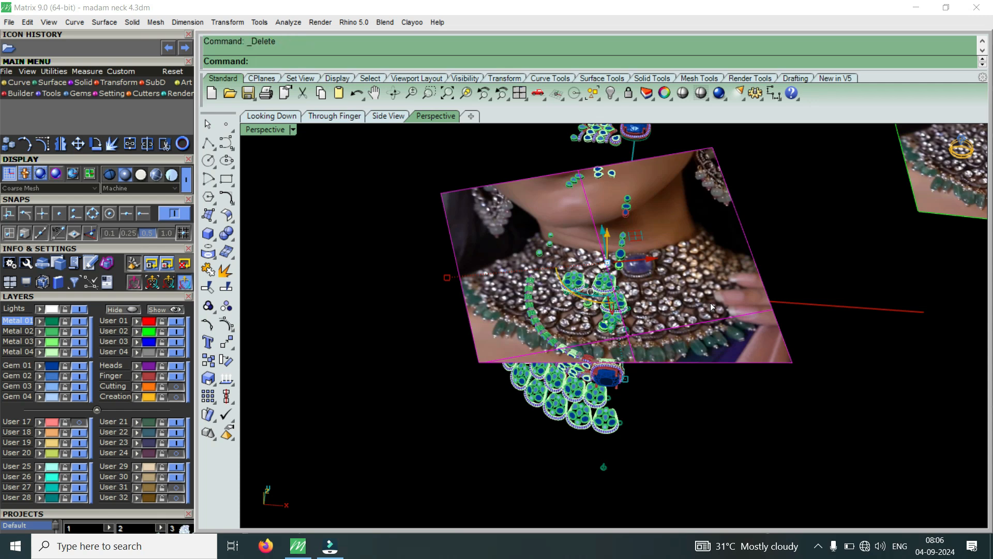
# Examine the choker band, central stone and both pendant rows from the front and from above in the Perspective view
pyautogui.moveTo(727, 344); pyautogui.dragTo(680, 378, button='right')
pyautogui.scroll(2, 678, 373)
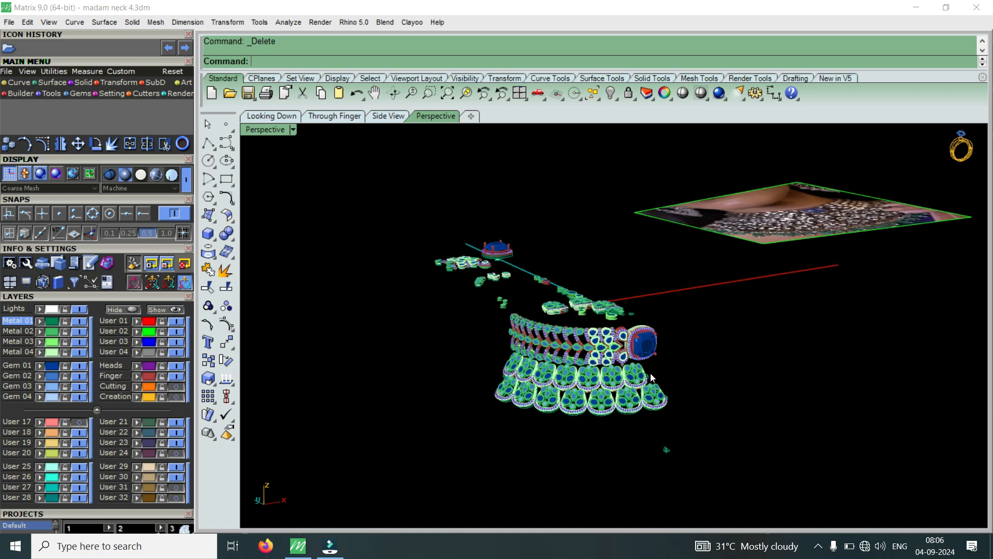
pyautogui.scroll(3, 649, 374)
pyautogui.scroll(1, 585, 354)
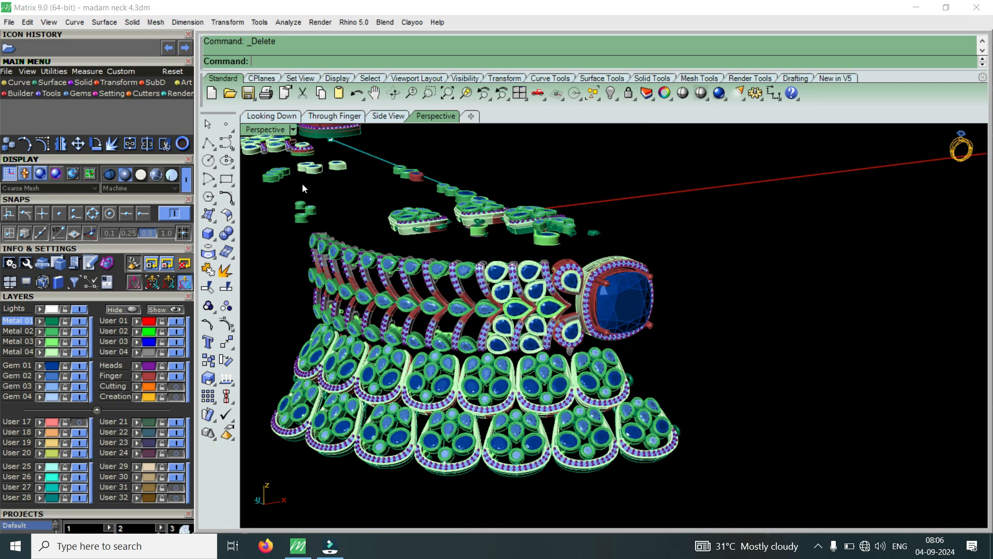
pyautogui.click(272, 131)
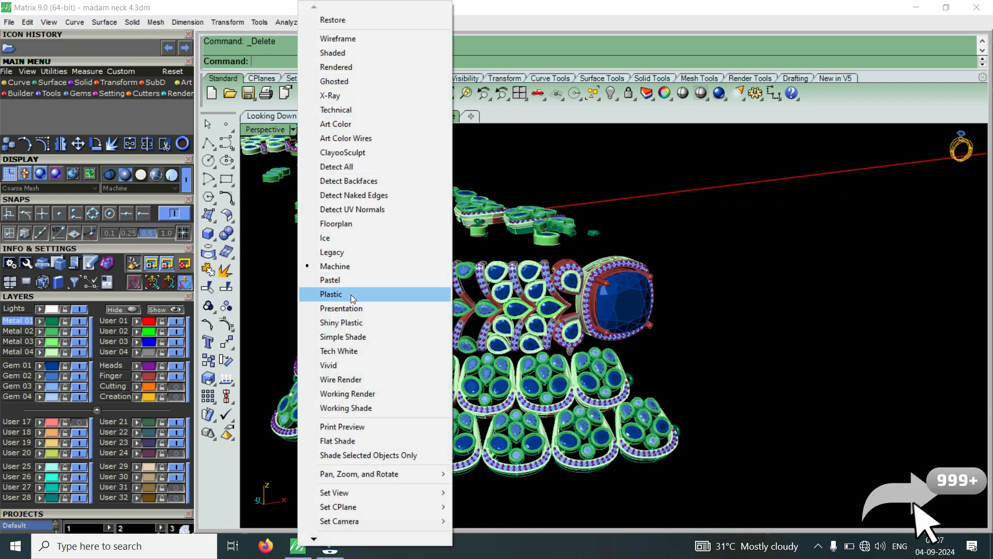
pyautogui.click(696, 294)
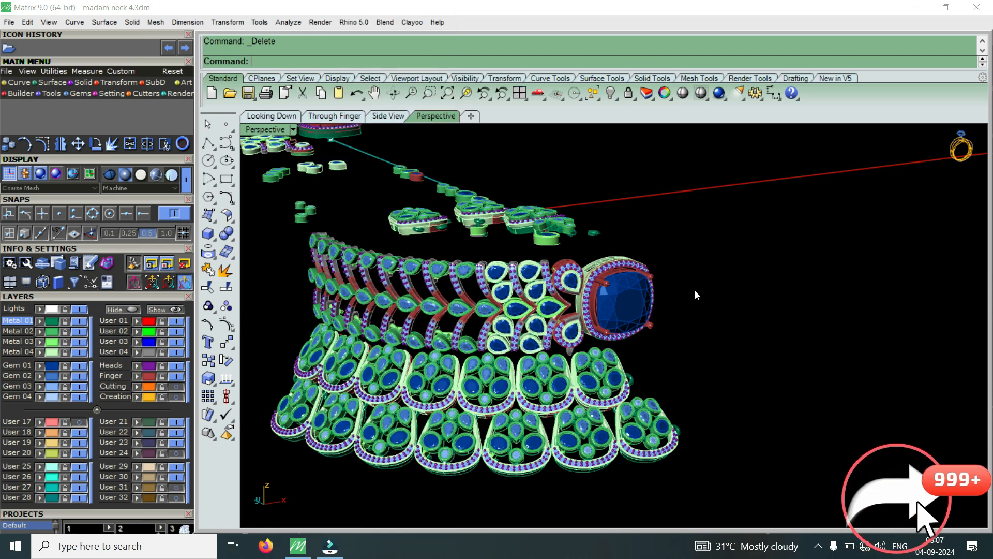
pyautogui.moveTo(671, 309); pyautogui.dragTo(588, 346, button='right')
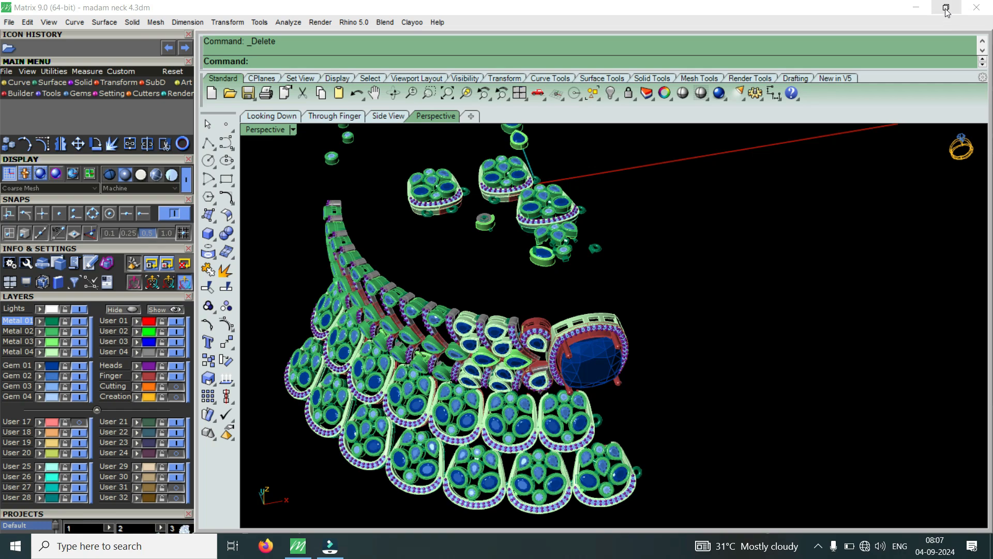